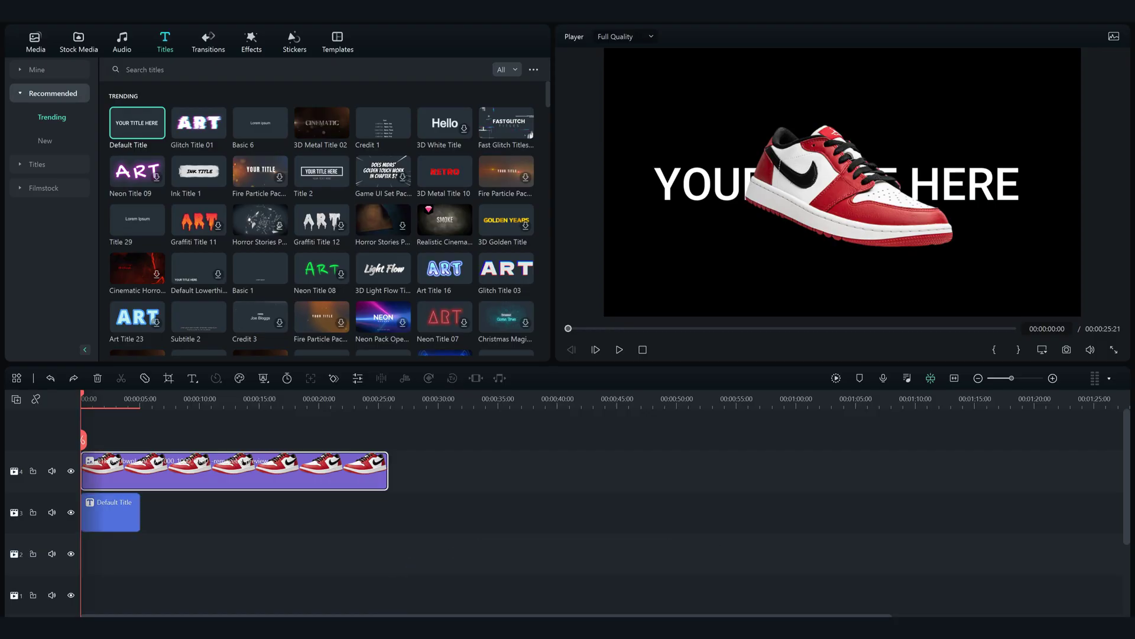
Step: Extend the shoe clip to about 31 seconds and set the default title's font to Impact
{"action": "left_click_drag", "start_coordinate": [388, 470], "coordinate": [451, 470]}
{"action": "double_click", "coordinate": [111, 513]}
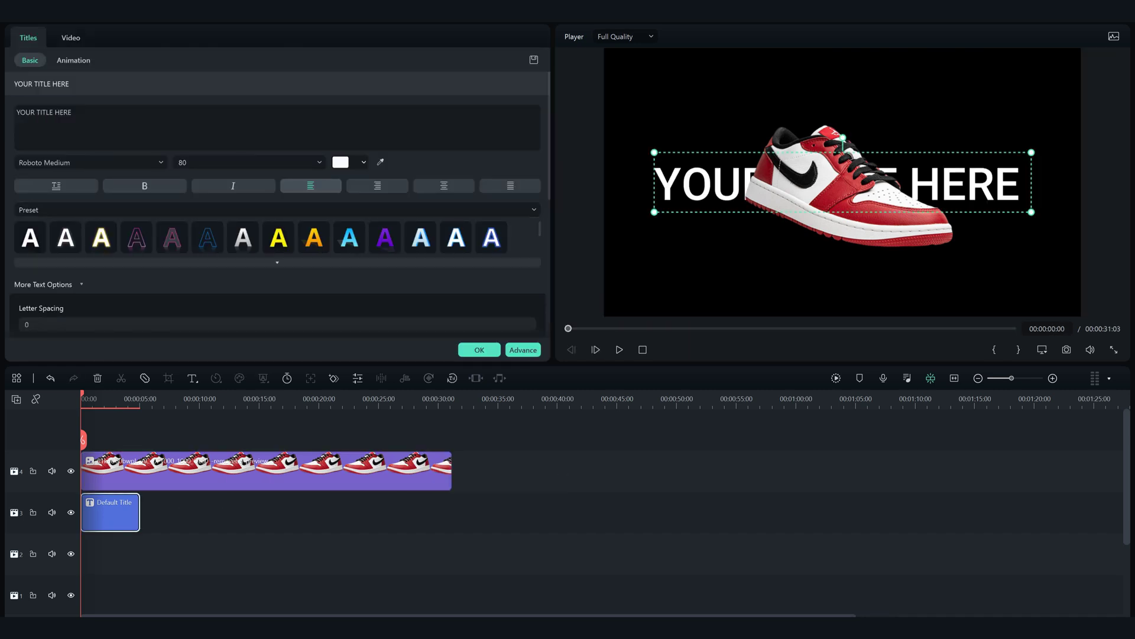
{"action": "left_click", "coordinate": [89, 162]}
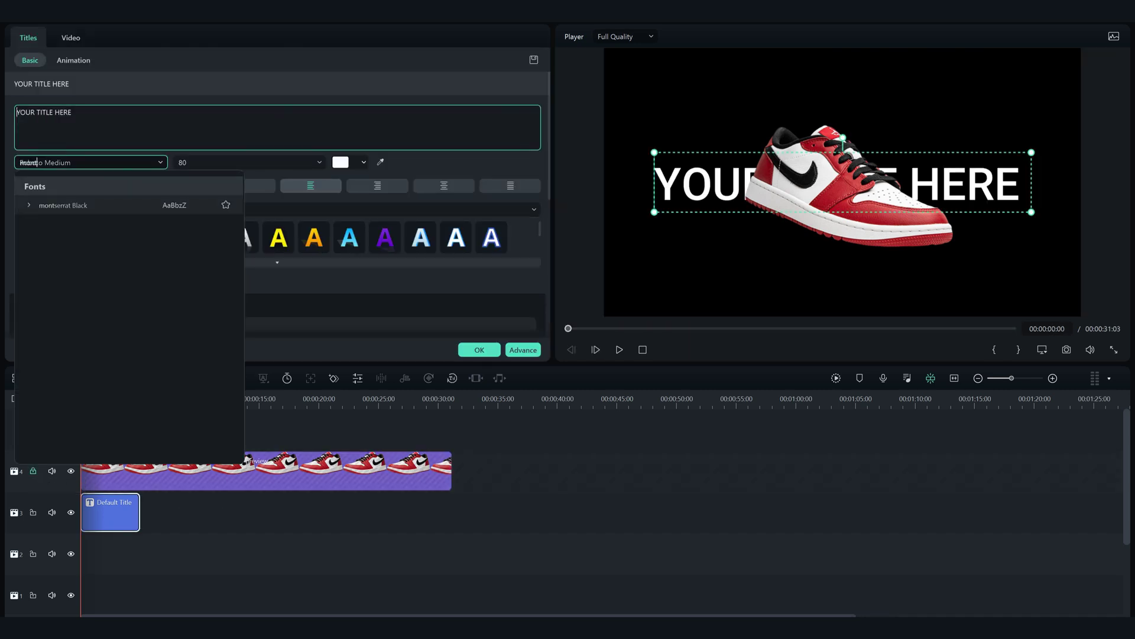
{"action": "type", "text": "impact"}
{"action": "key", "text": "Return"}
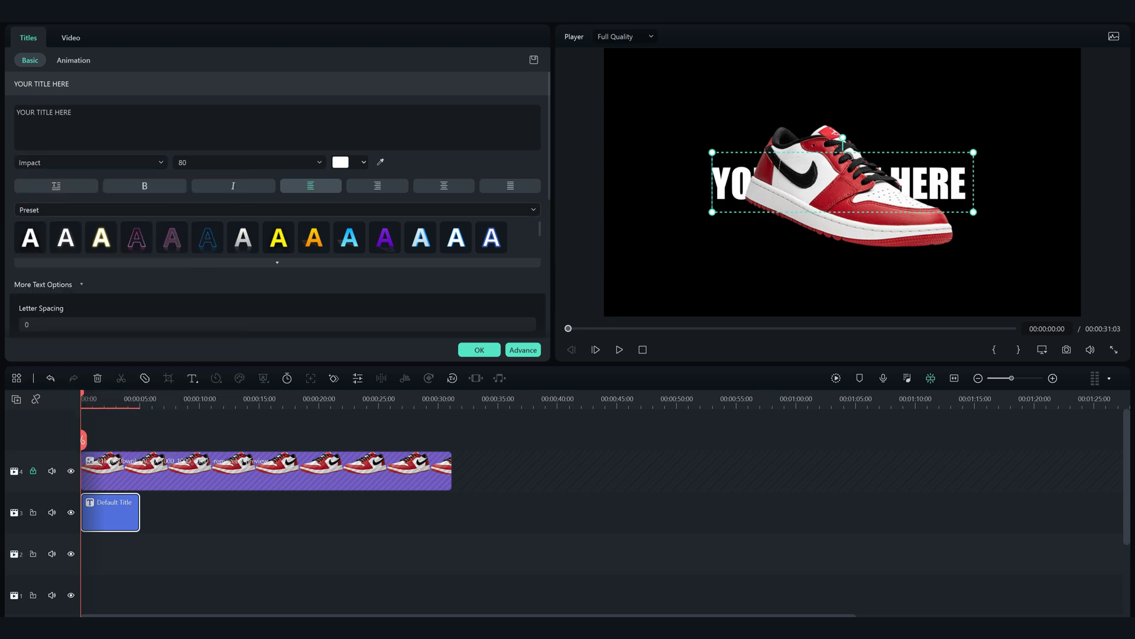
Step: Hide the shoe track and replace the title text with NIKE
{"action": "left_click", "coordinate": [70, 472]}
{"action": "left_click", "coordinate": [237, 128]}
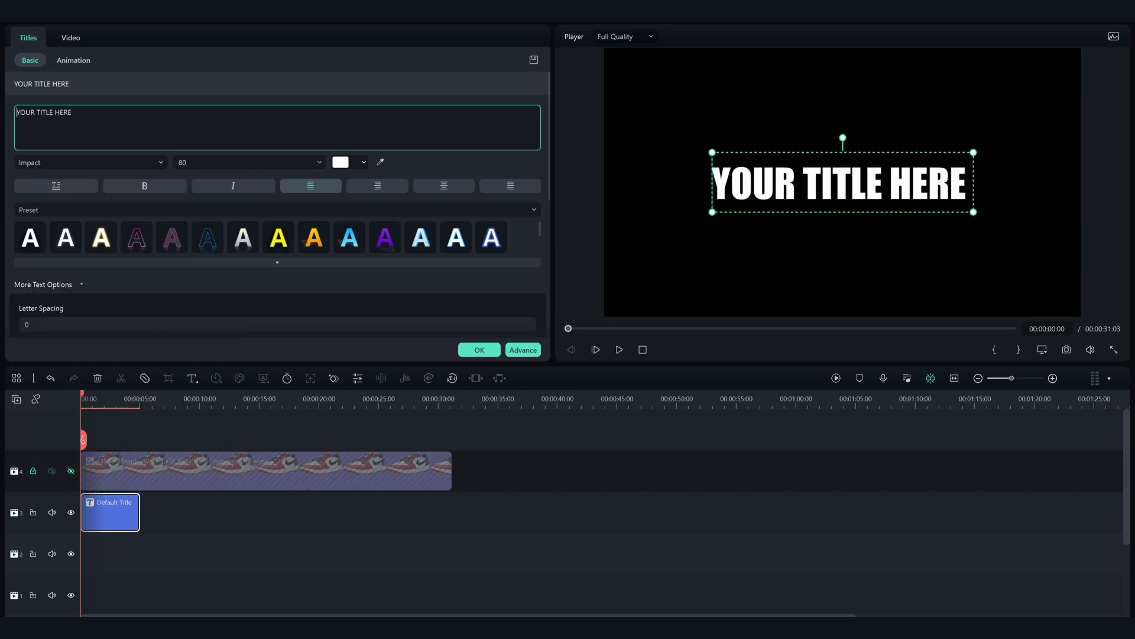
{"action": "key", "text": "ctrl+a"}
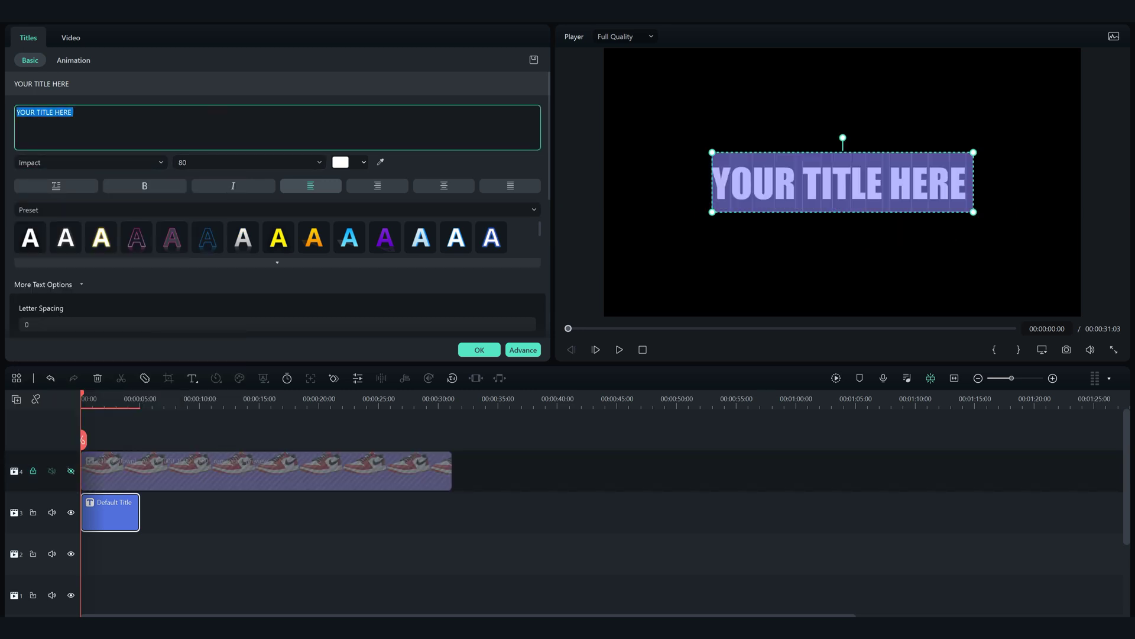
{"action": "type", "text": "NIKE"}
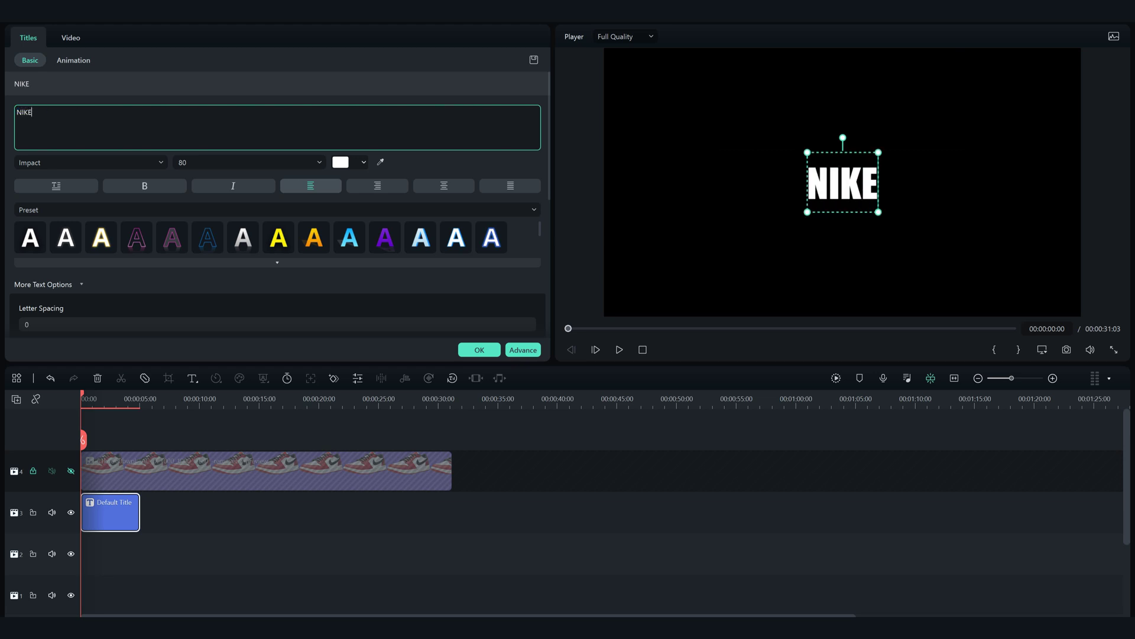
Step: Enlarge the NIKE title to font size 307 and accept the title edits
{"action": "scroll", "coordinate": [249, 162], "scroll_direction": "down", "scroll_amount": 1}
{"action": "scroll", "coordinate": [249, 163], "scroll_direction": "down", "scroll_amount": 3}
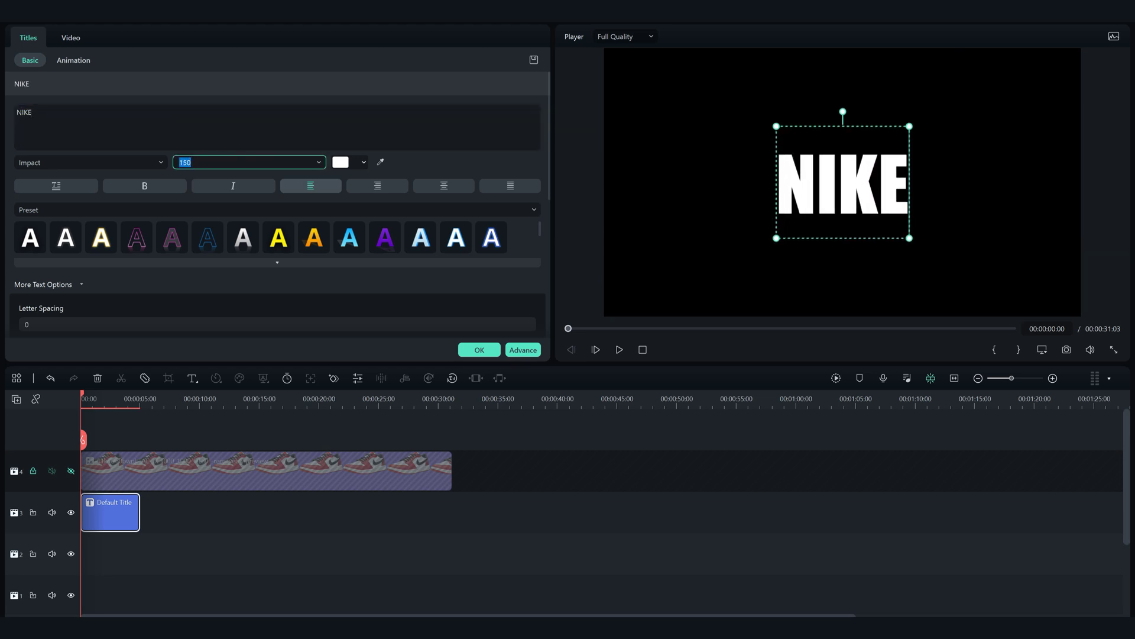
{"action": "scroll", "coordinate": [248, 162], "scroll_direction": "down", "scroll_amount": 10}
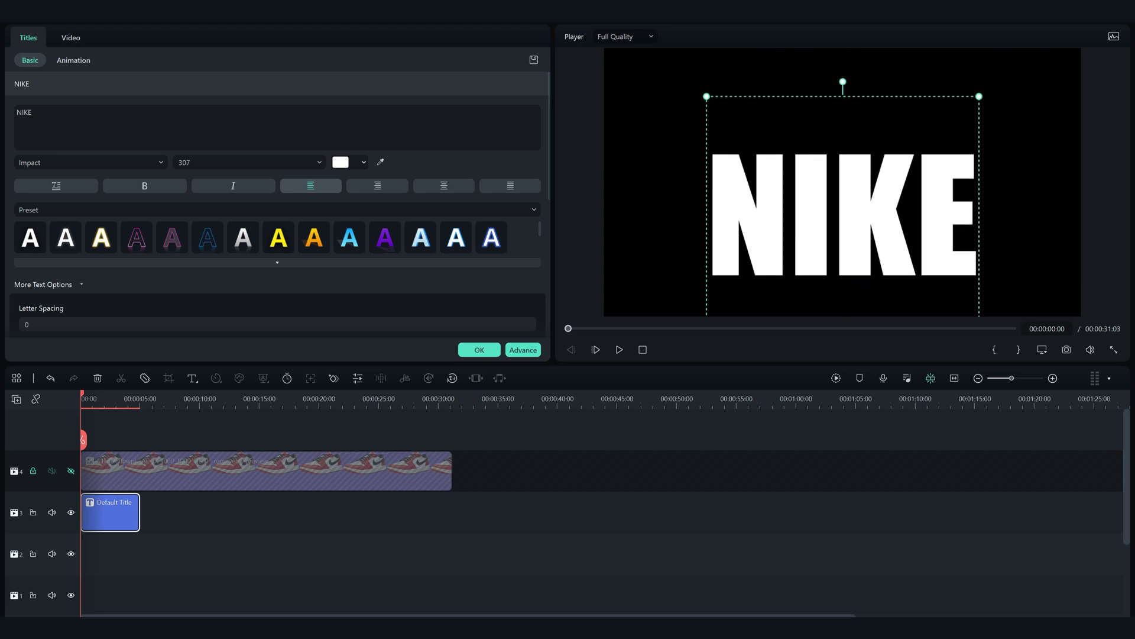
{"action": "left_click", "coordinate": [479, 350]}
Step: Tilt the NIKE title counterclockwise so it rises toward the right, and shift it upward in the frame
{"action": "left_click", "coordinate": [111, 513]}
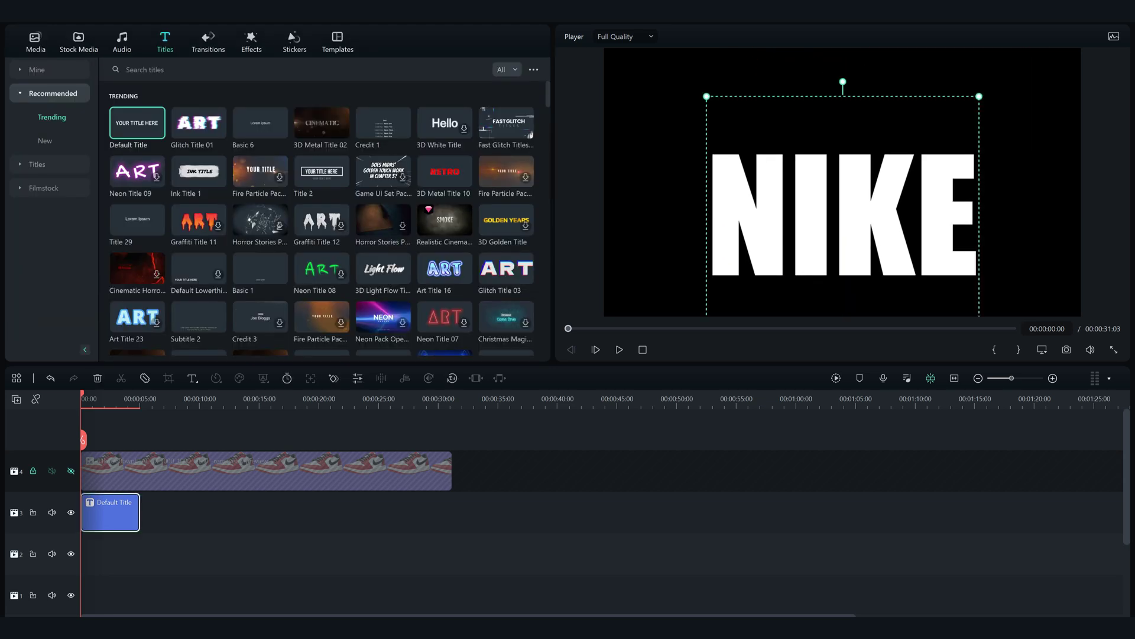
{"action": "left_click_drag", "start_coordinate": [843, 81], "coordinate": [803, 89]}
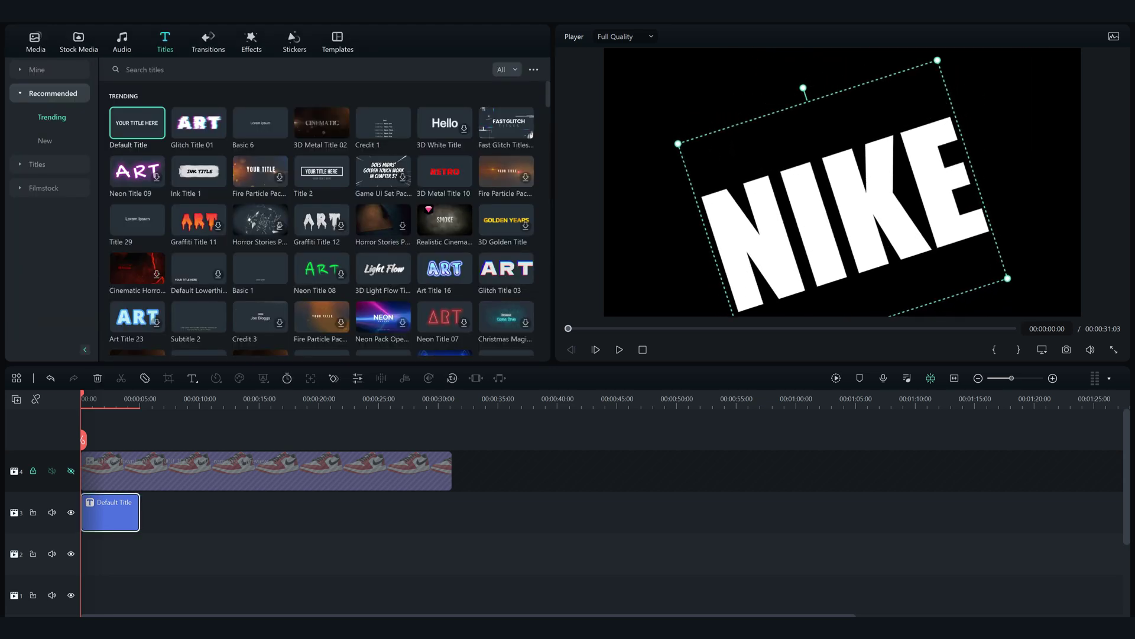
{"action": "left_click_drag", "start_coordinate": [843, 211], "coordinate": [836, 157]}
Step: Change the NIKE title's font to Jost ExtraBold and accept the edit
{"action": "double_click", "coordinate": [836, 158]}
{"action": "left_click", "coordinate": [91, 162]}
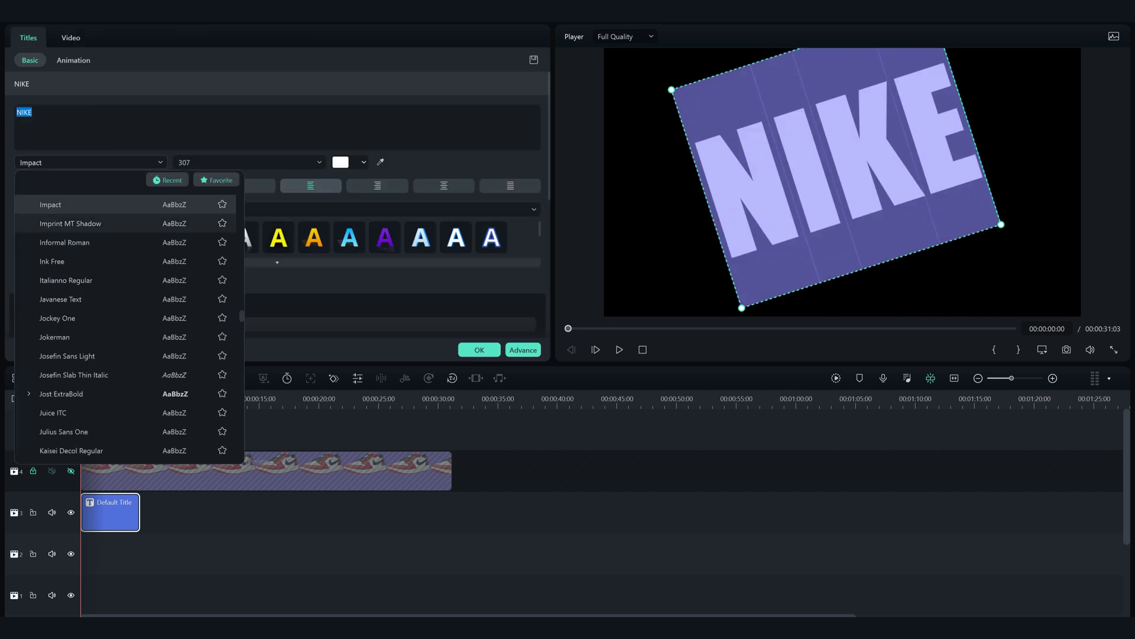
{"action": "left_click", "coordinate": [61, 393]}
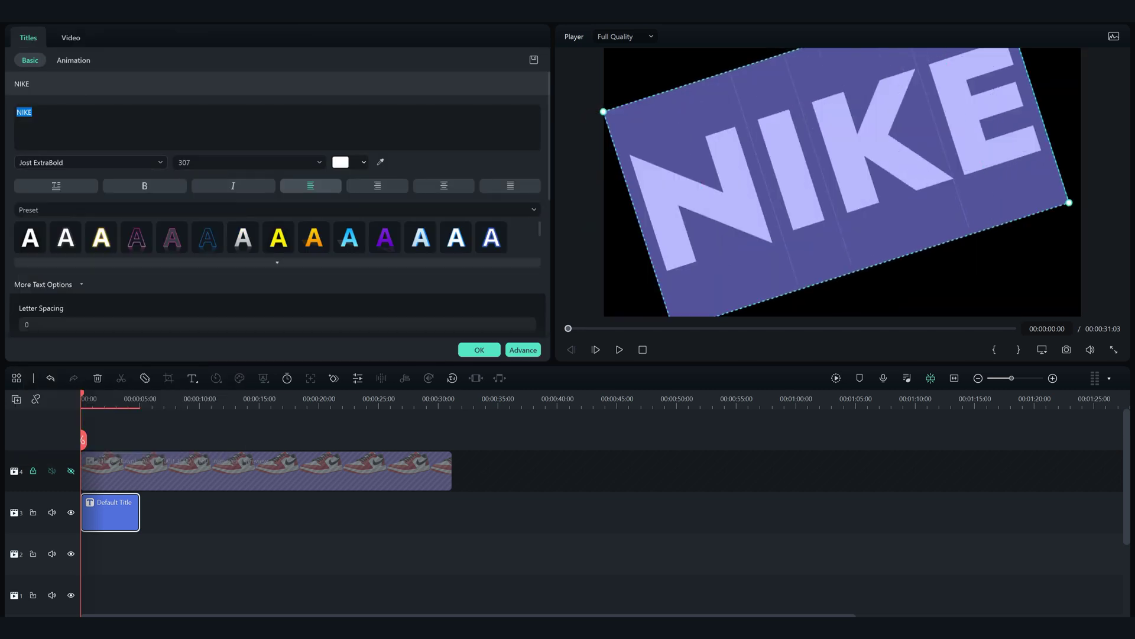
{"action": "left_click", "coordinate": [479, 349]}
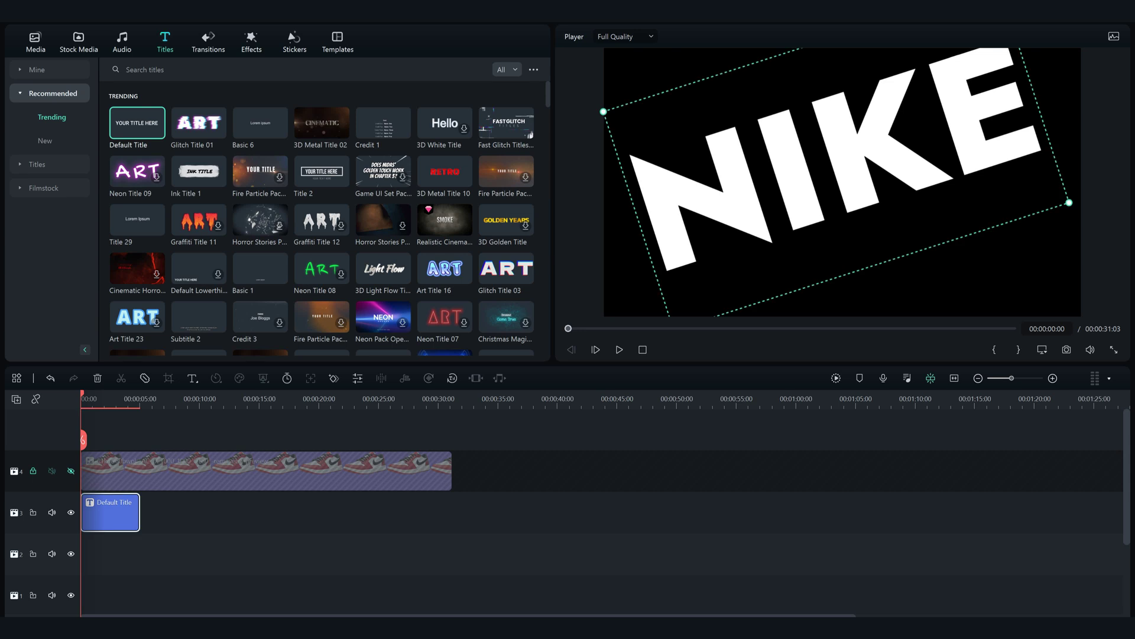
Step: Reduce the NIKE title's tilt slightly, scale it up to font size 382 and position it across the whole frame
{"action": "left_click_drag", "start_coordinate": [836, 157], "coordinate": [832, 175]}
{"action": "left_click_drag", "start_coordinate": [872, 299], "coordinate": [865, 301]}
{"action": "mouse_move", "coordinate": [833, 175]}
{"action": "left_mouse_down"}
{"action": "mouse_move", "coordinate": [851, 165]}
{"action": "mouse_move", "coordinate": [848, 179]}
{"action": "left_mouse_up"}
{"action": "left_click_drag", "start_coordinate": [1078, 237], "coordinate": [1134, 252]}
{"action": "left_click_drag", "start_coordinate": [848, 178], "coordinate": [845, 178]}
Step: Open the NIKE title for advanced text editing and enable a dark navy outline on the letters
{"action": "double_click", "coordinate": [846, 179]}
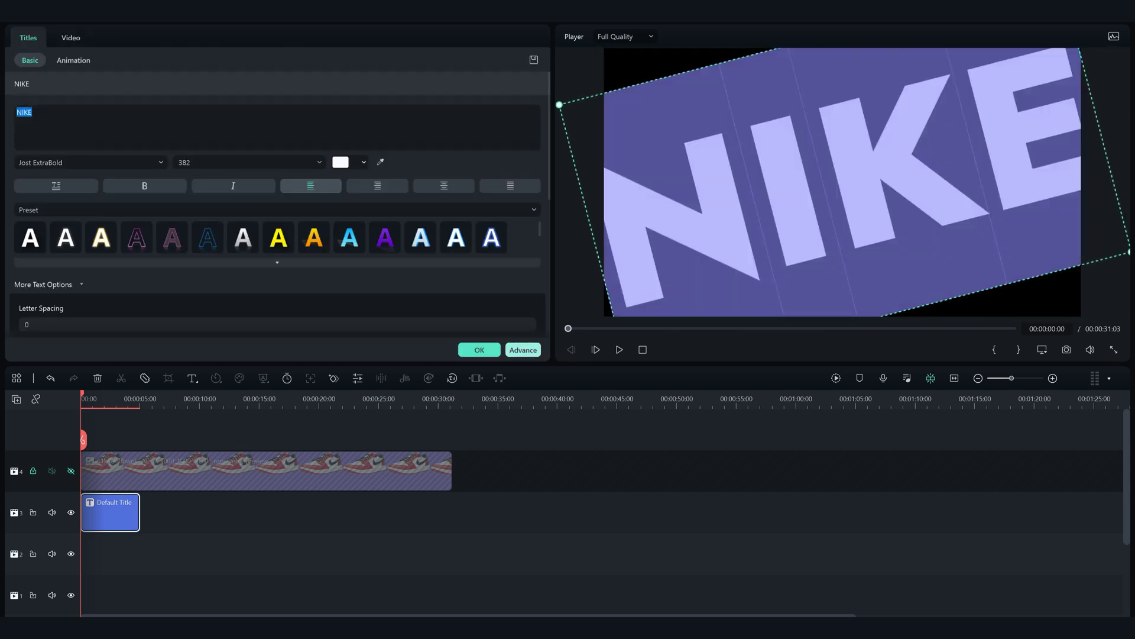
{"action": "left_click", "coordinate": [524, 349]}
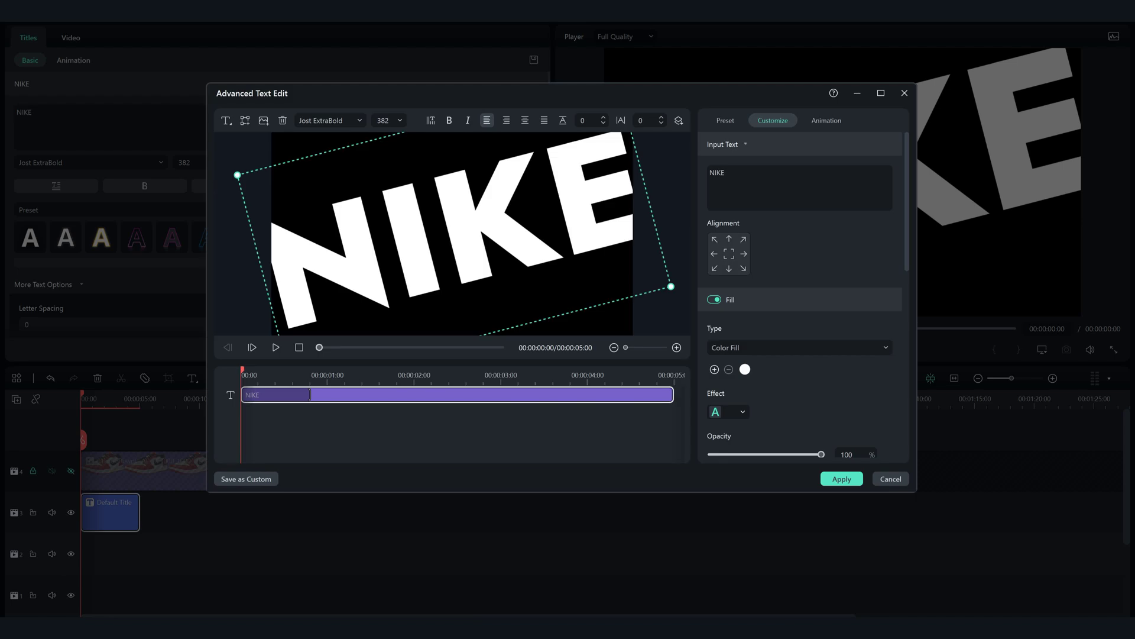
{"action": "left_click", "coordinate": [826, 120]}
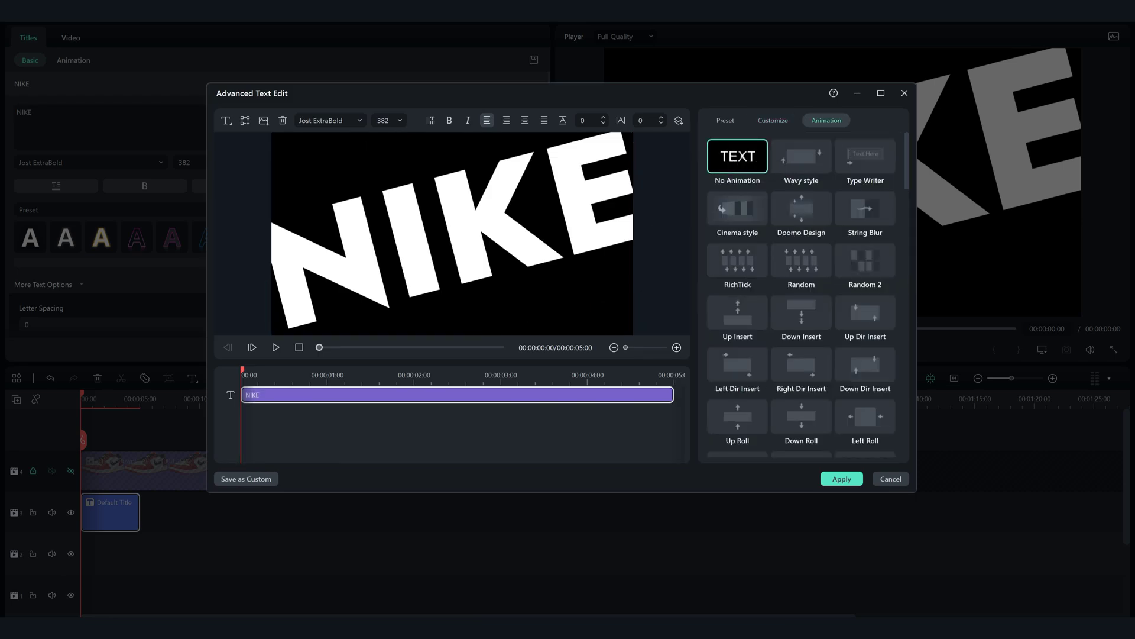
{"action": "left_click", "coordinate": [773, 120]}
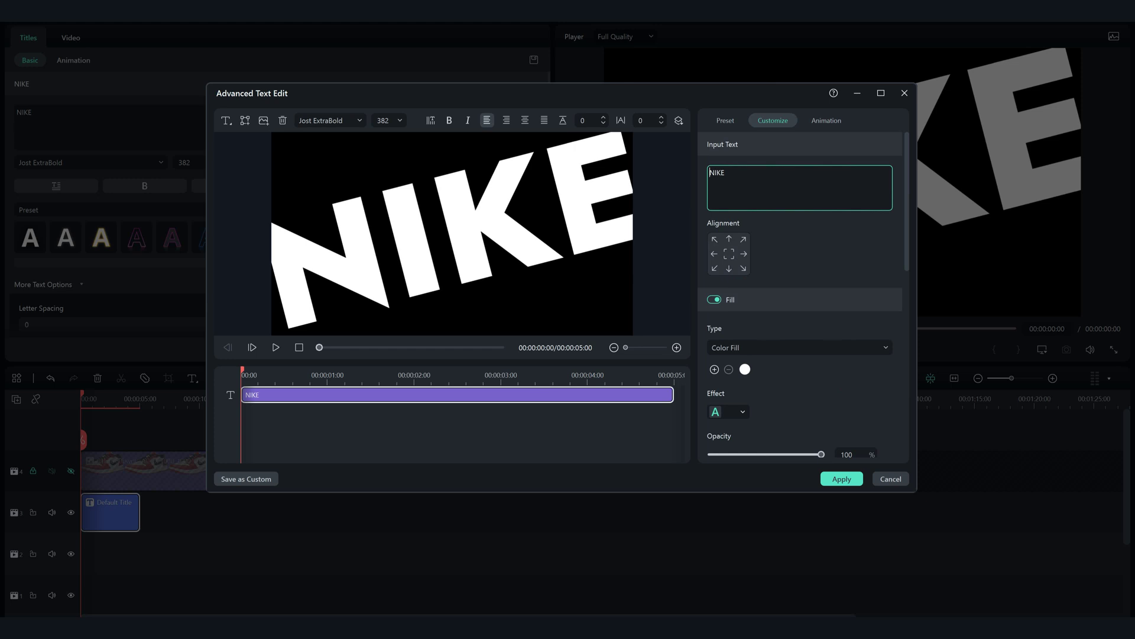
{"action": "left_click", "coordinate": [742, 300]}
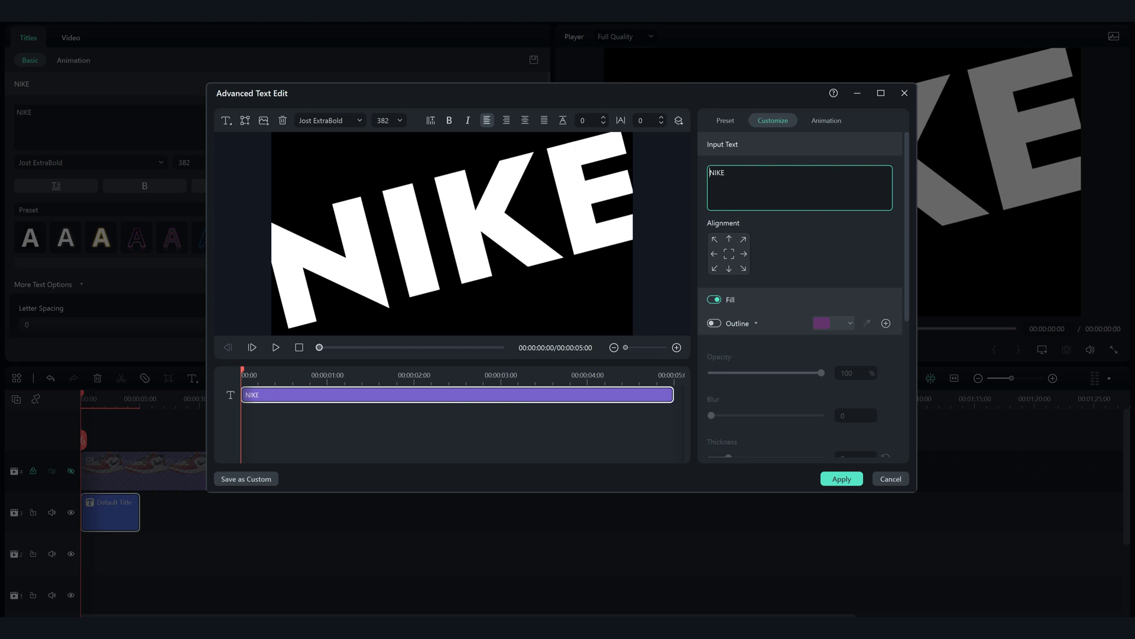
{"action": "left_click", "coordinate": [714, 323]}
{"action": "left_click", "coordinate": [834, 323]}
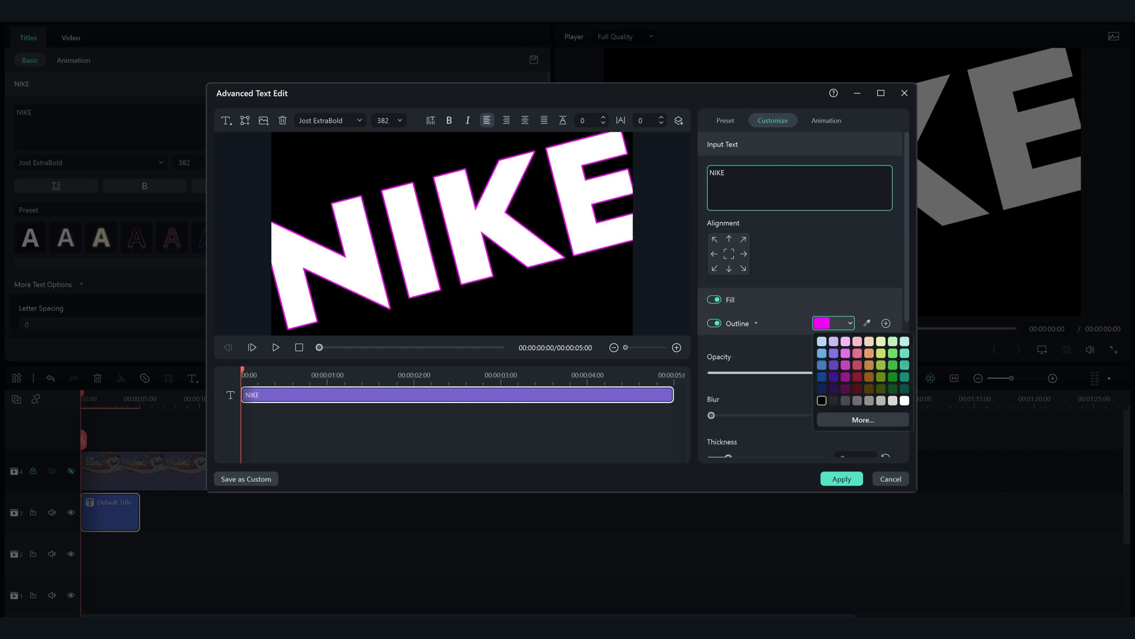
{"action": "left_click", "coordinate": [822, 389]}
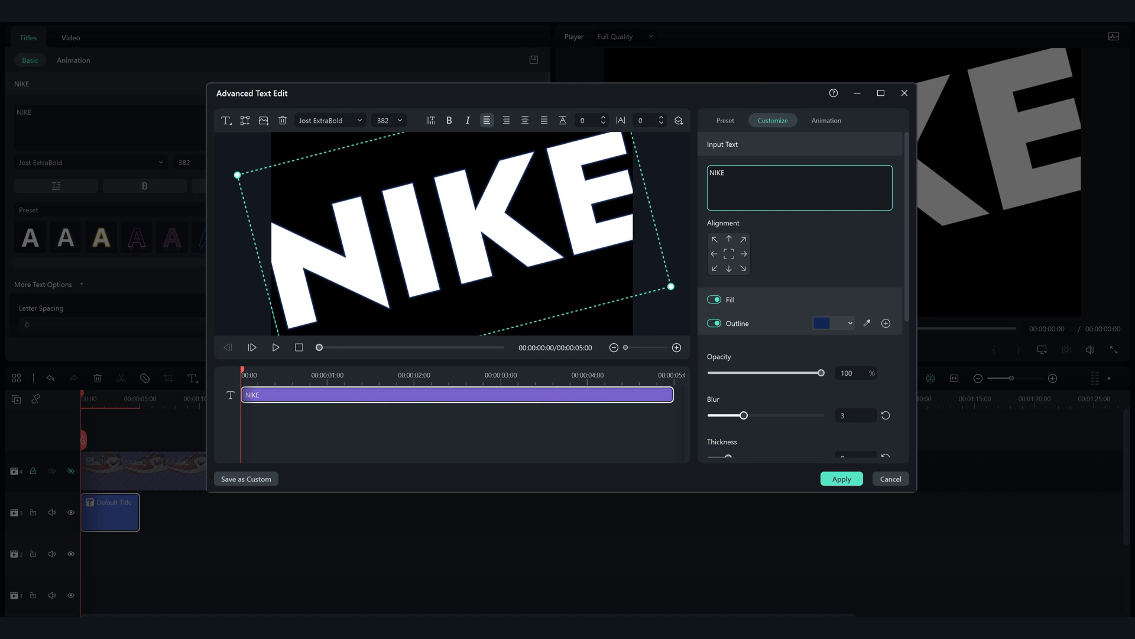
Step: Set the fill colour of the NIKE letters to black
{"action": "left_click", "coordinate": [742, 300]}
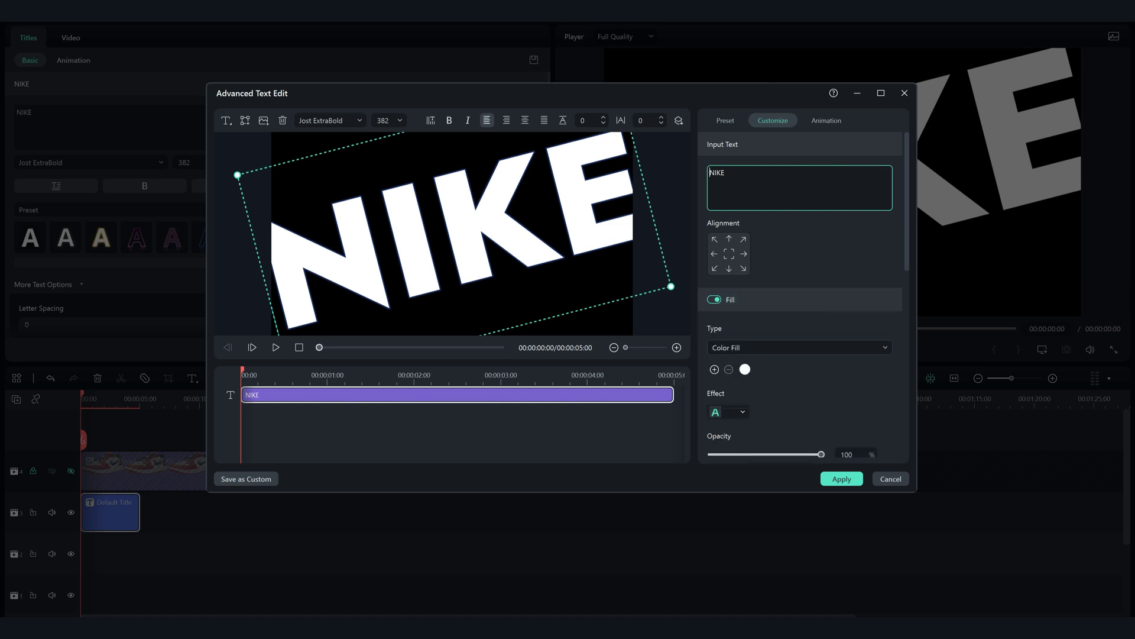
{"action": "scroll", "coordinate": [769, 354], "scroll_direction": "down", "scroll_amount": 1}
{"action": "scroll", "coordinate": [799, 296], "scroll_direction": "down", "scroll_amount": 7}
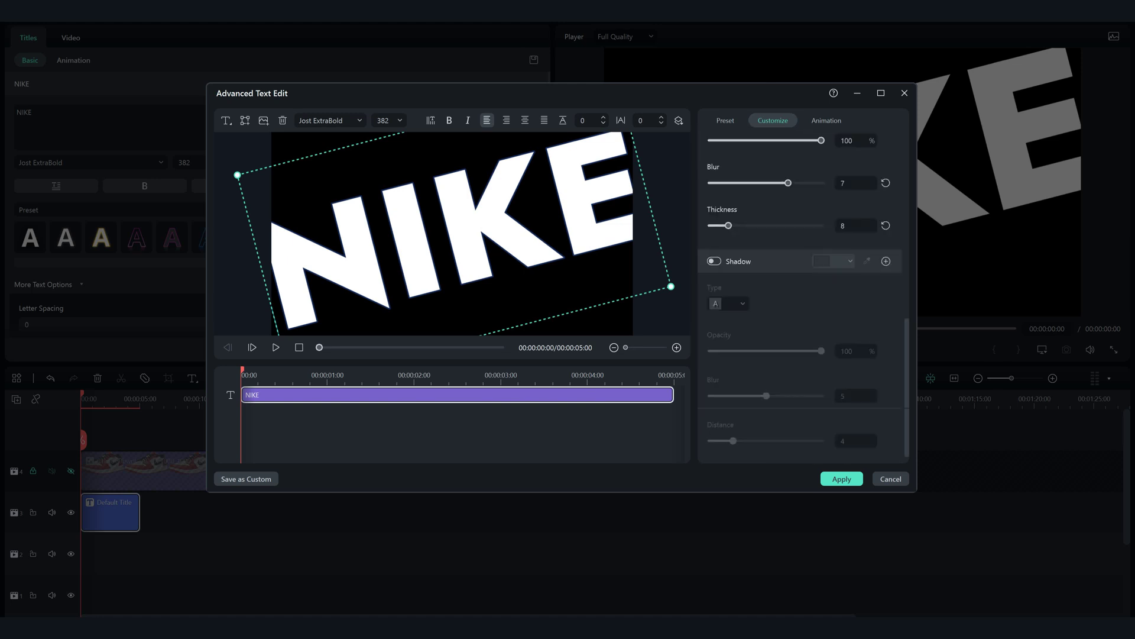
{"action": "scroll", "coordinate": [799, 296], "scroll_direction": "up", "scroll_amount": 6}
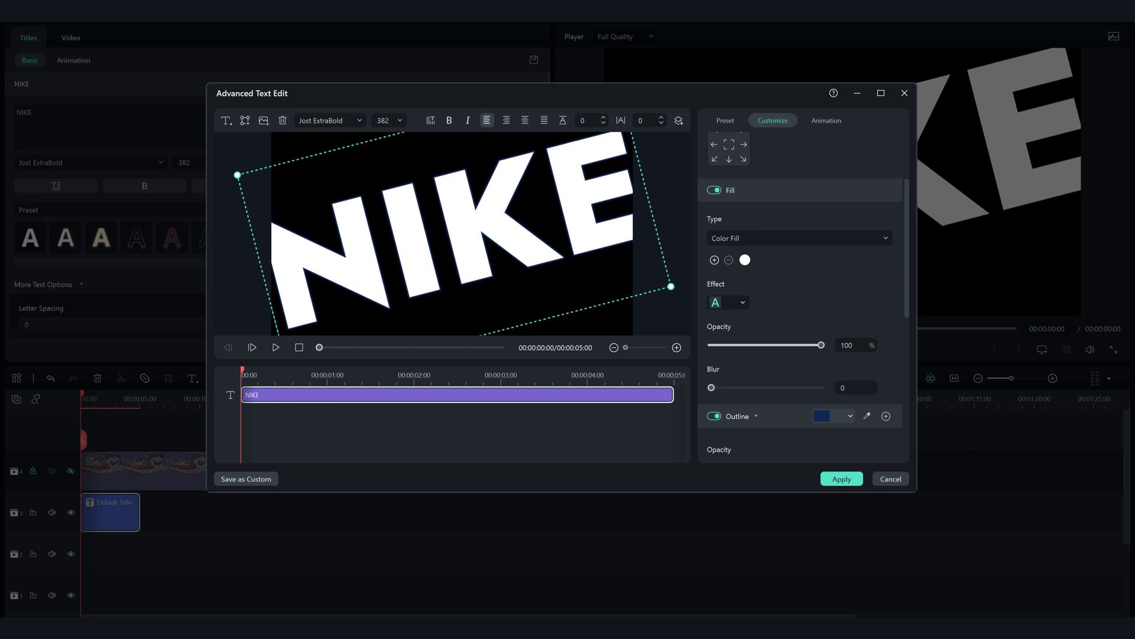
{"action": "left_click", "coordinate": [745, 259]}
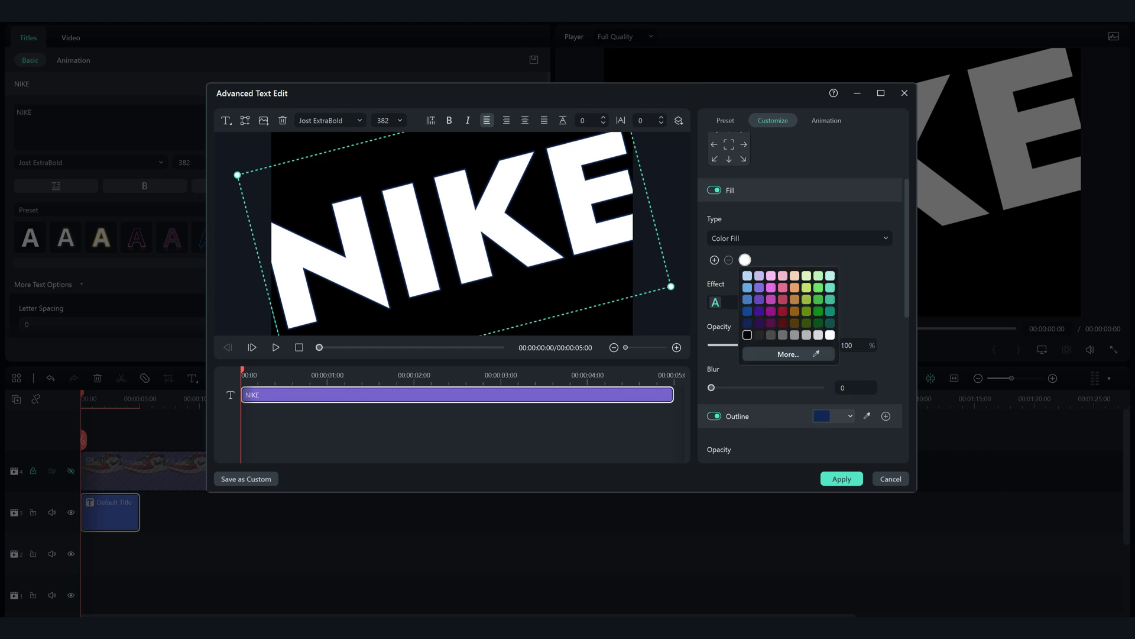
{"action": "left_click", "coordinate": [748, 334]}
Step: Set the outline's blur to 10, its thickness to 16 and its opacity to 51%
{"action": "scroll", "coordinate": [801, 295], "scroll_direction": "down", "scroll_amount": 8}
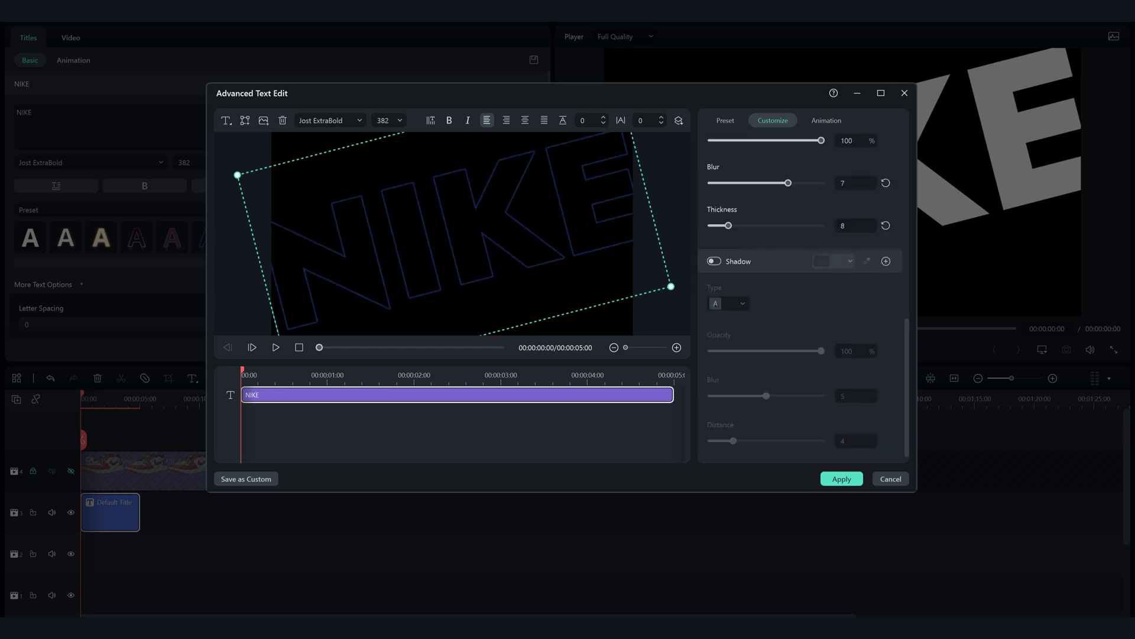
{"action": "scroll", "coordinate": [801, 296], "scroll_direction": "up", "scroll_amount": 4}
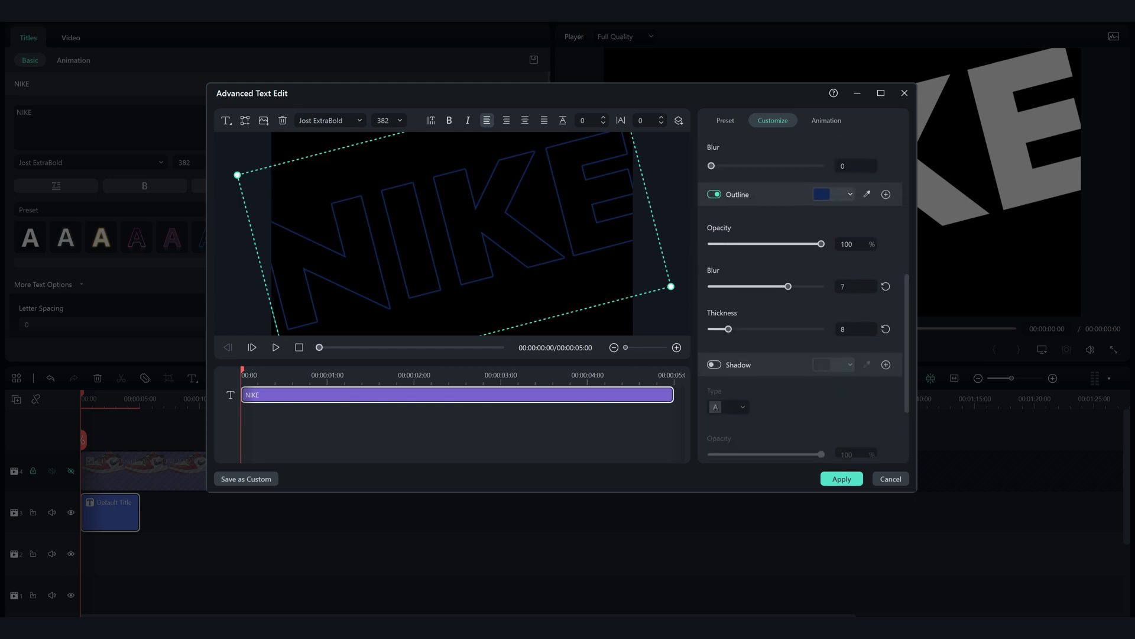
{"action": "mouse_move", "coordinate": [728, 328]}
{"action": "left_mouse_down"}
{"action": "mouse_move", "coordinate": [818, 329]}
{"action": "mouse_move", "coordinate": [761, 329]}
{"action": "left_mouse_up"}
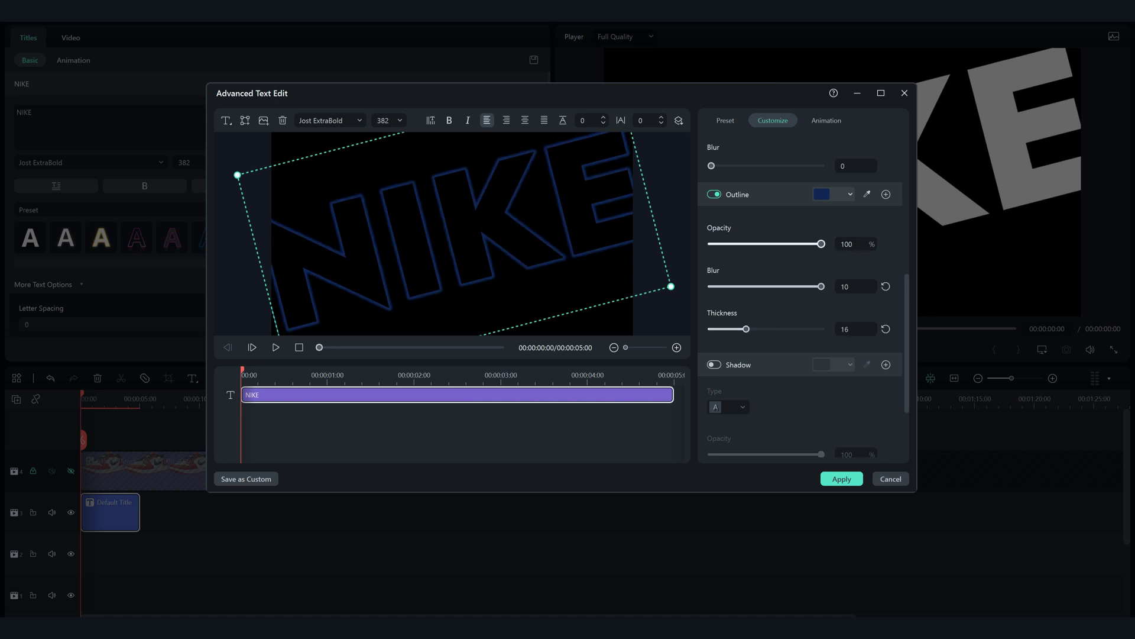
{"action": "left_click_drag", "start_coordinate": [821, 244], "coordinate": [768, 244]}
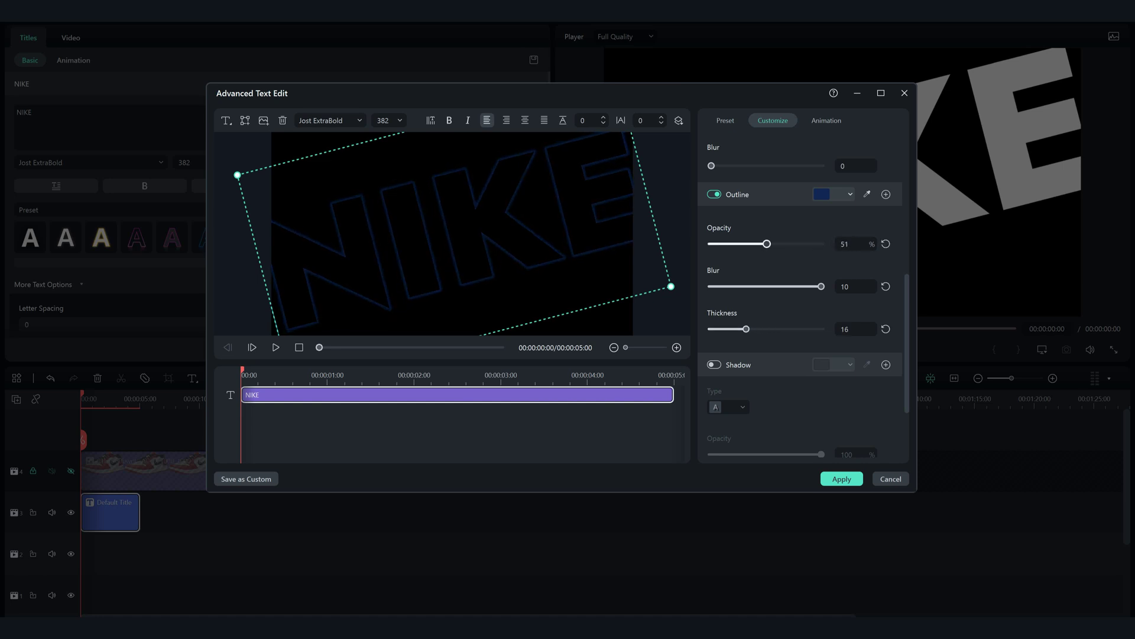
Step: Change the outline to a brighter blue, apply the advanced edits and nudge the title within the frame
{"action": "left_click", "coordinate": [835, 195]}
{"action": "left_click", "coordinate": [822, 248]}
{"action": "left_click", "coordinate": [842, 479]}
{"action": "left_click_drag", "start_coordinate": [842, 226], "coordinate": [850, 185]}
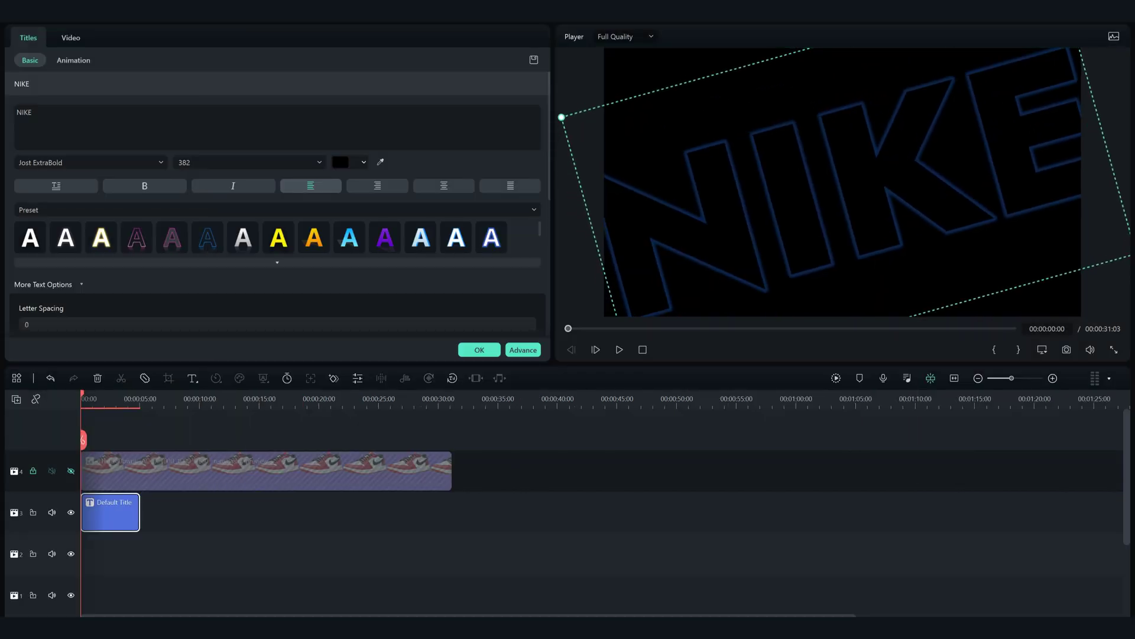
Step: Paste two copies of the NIKE title and place them at the start of tracks 2 and 1
{"action": "left_click", "coordinate": [192, 399]}
{"action": "key", "text": "ctrl+v"}
{"action": "left_click_drag", "start_coordinate": [222, 514], "coordinate": [111, 554]}
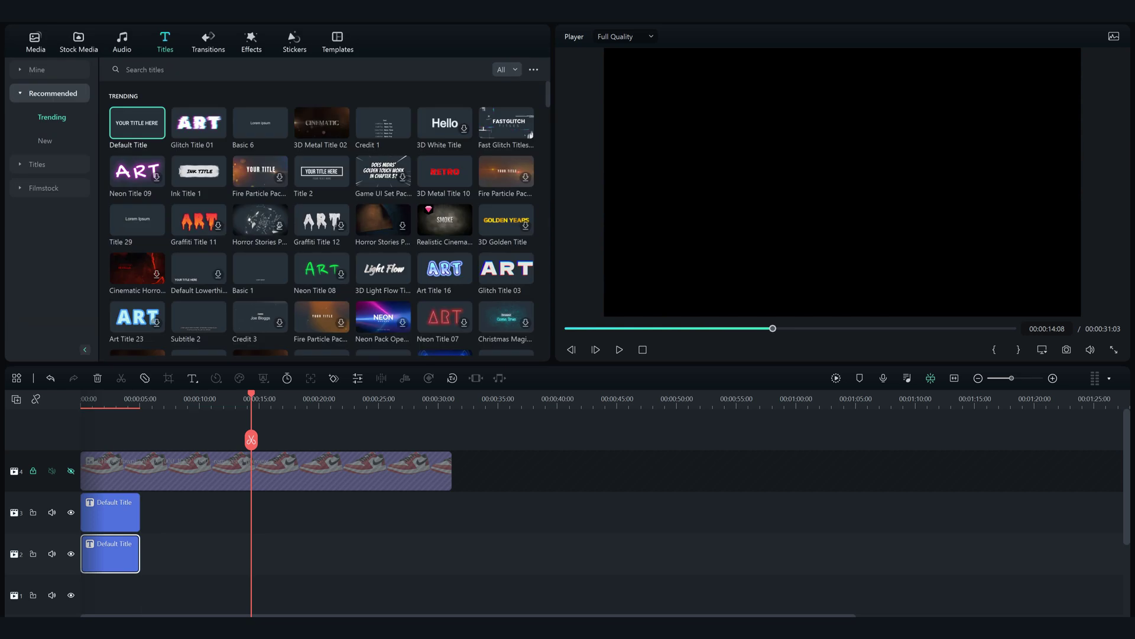
{"action": "key", "text": "ctrl+v"}
{"action": "left_click_drag", "start_coordinate": [281, 554], "coordinate": [110, 595]}
Step: Offset the track 3 title up and left and the track 2 title down and right, so NIKE repeats across the background
{"action": "scroll", "coordinate": [111, 591], "scroll_direction": "down", "scroll_amount": 2}
{"action": "left_click", "coordinate": [107, 399]}
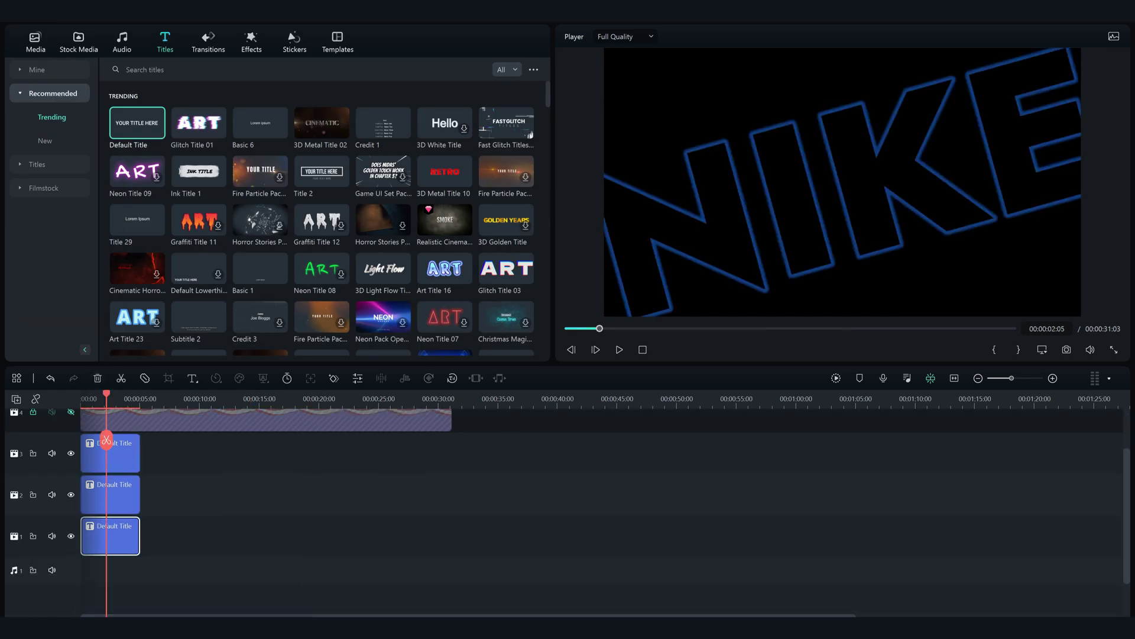
{"action": "left_click", "coordinate": [106, 439]}
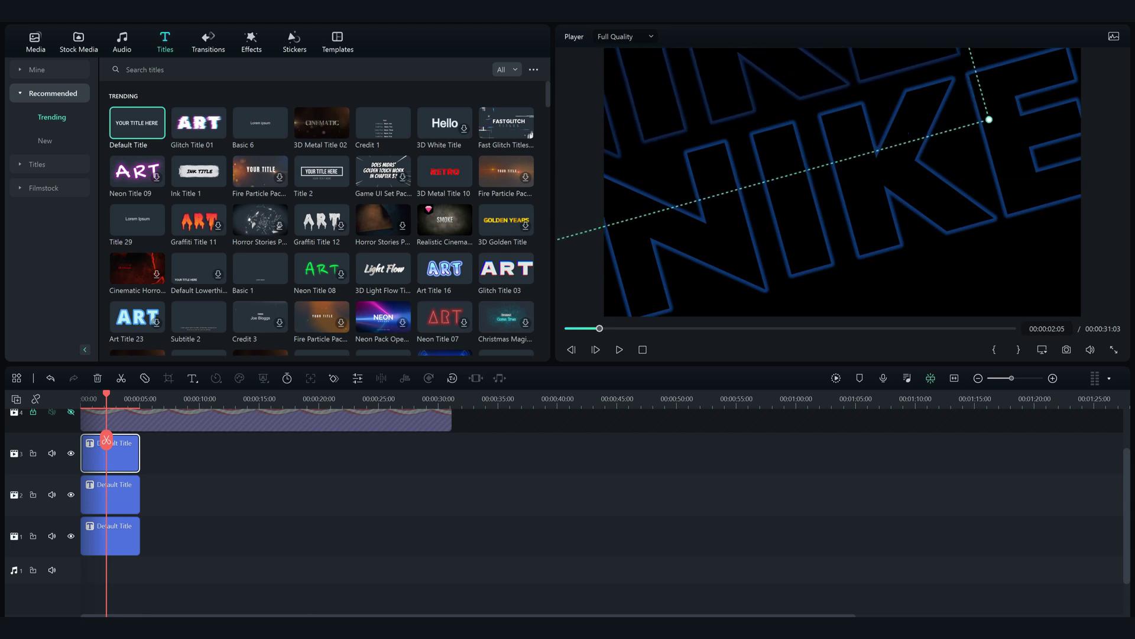
{"action": "left_click", "coordinate": [109, 503]}
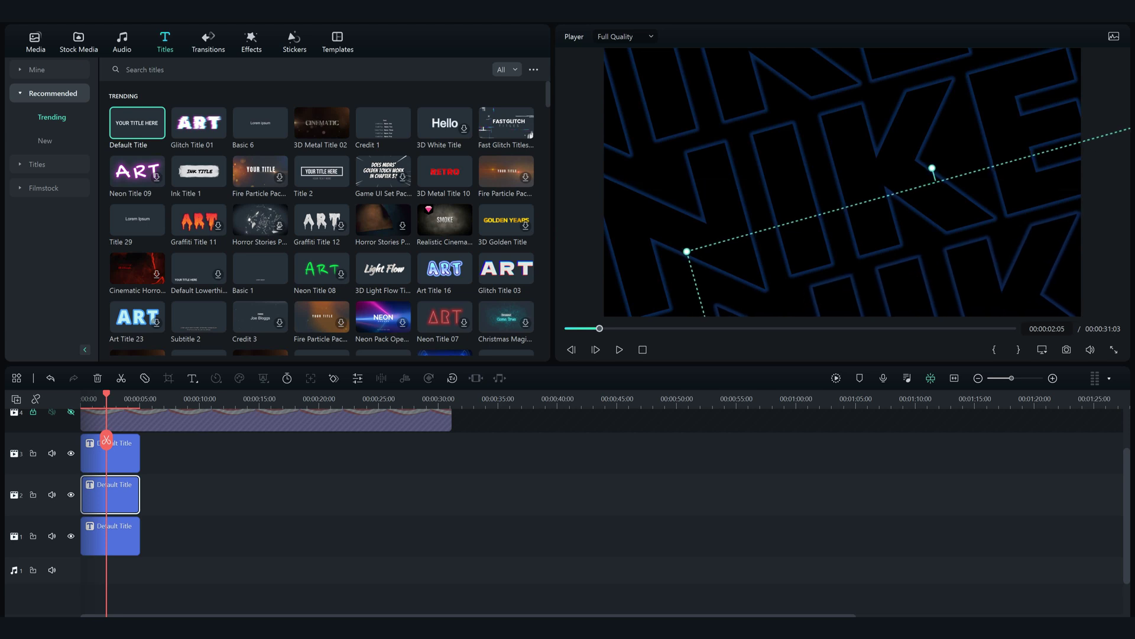
Step: Show the shoe track again and return the playhead to the start of the timeline
{"action": "scroll", "coordinate": [106, 439], "scroll_direction": "up", "scroll_amount": 2}
{"action": "left_click", "coordinate": [71, 470]}
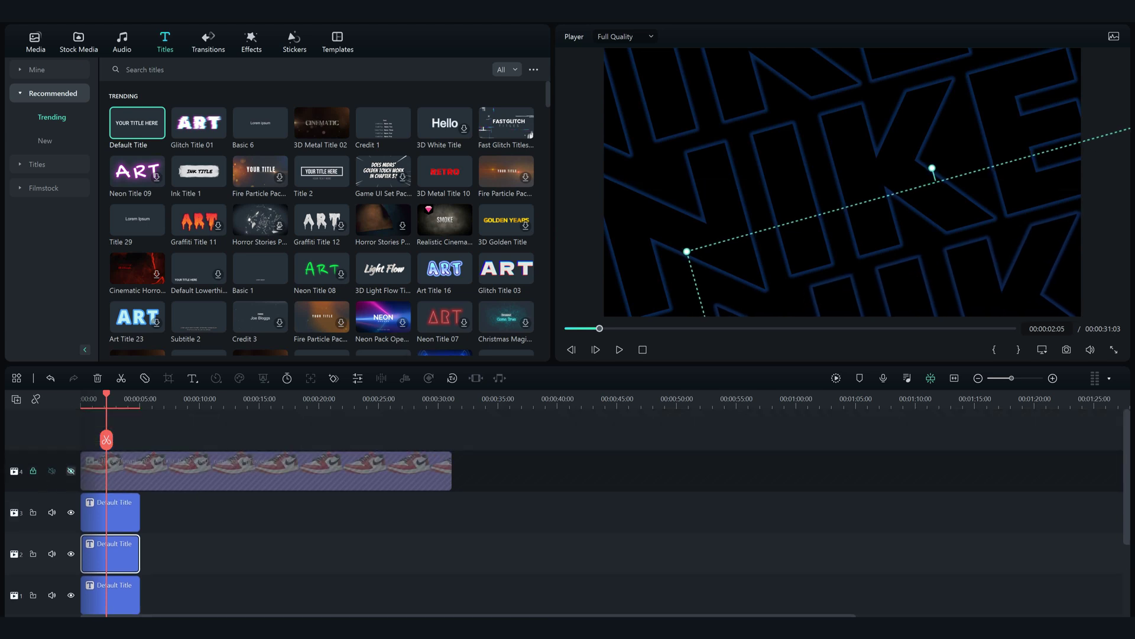
{"action": "left_click_drag", "start_coordinate": [106, 395], "coordinate": [81, 397]}
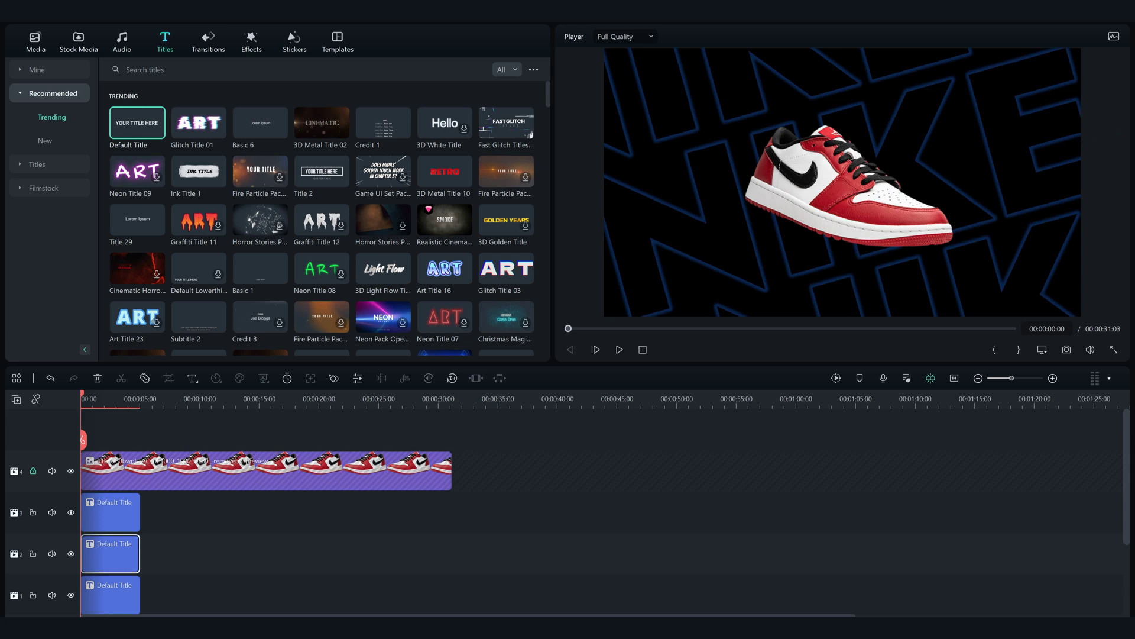
Step: Keyframe the transforms of the track 3 and track 2 titles at the timeline start, with X positions of -1541 and 1503 px
{"action": "left_click", "coordinate": [110, 596]}
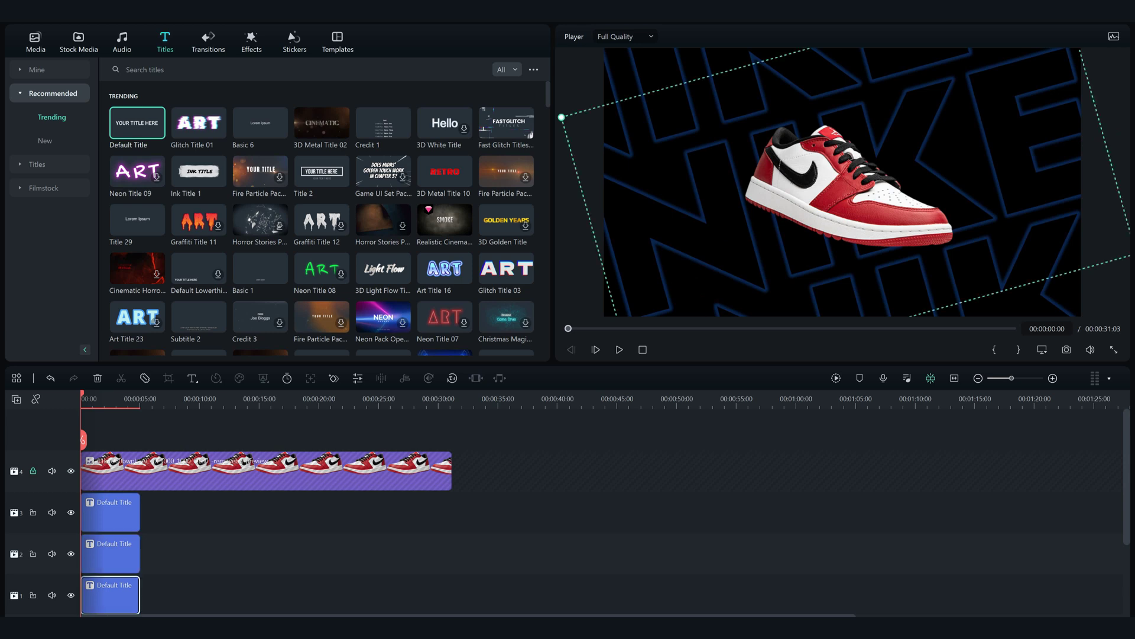
{"action": "left_click_drag", "start_coordinate": [562, 117], "coordinate": [540, 111]}
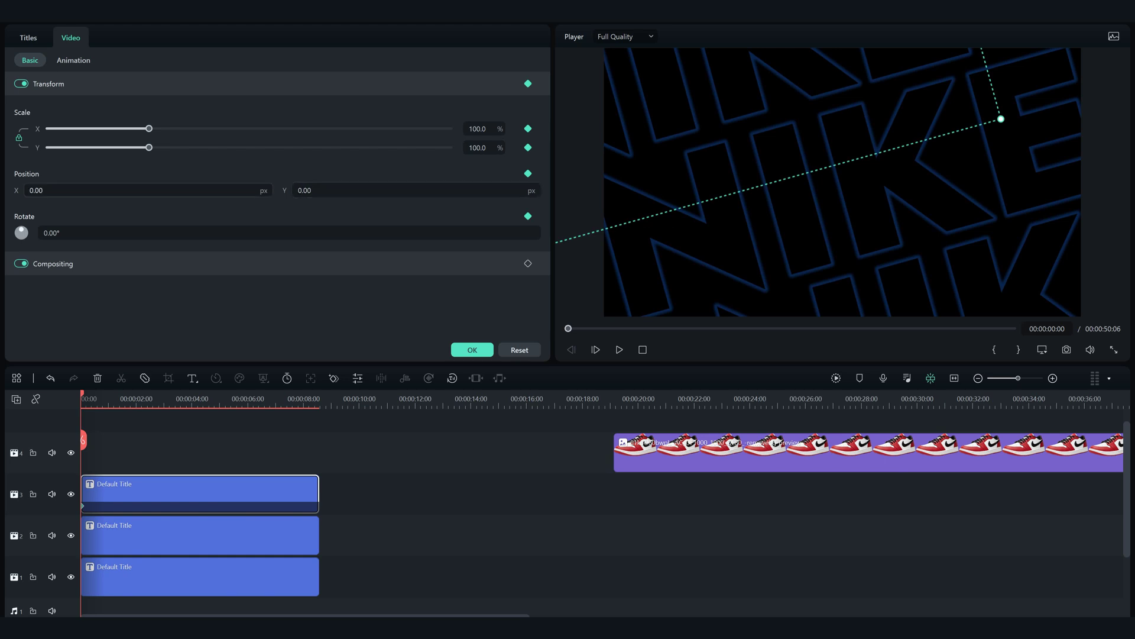
{"action": "left_click_drag", "start_coordinate": [147, 190], "coordinate": [7, 191]}
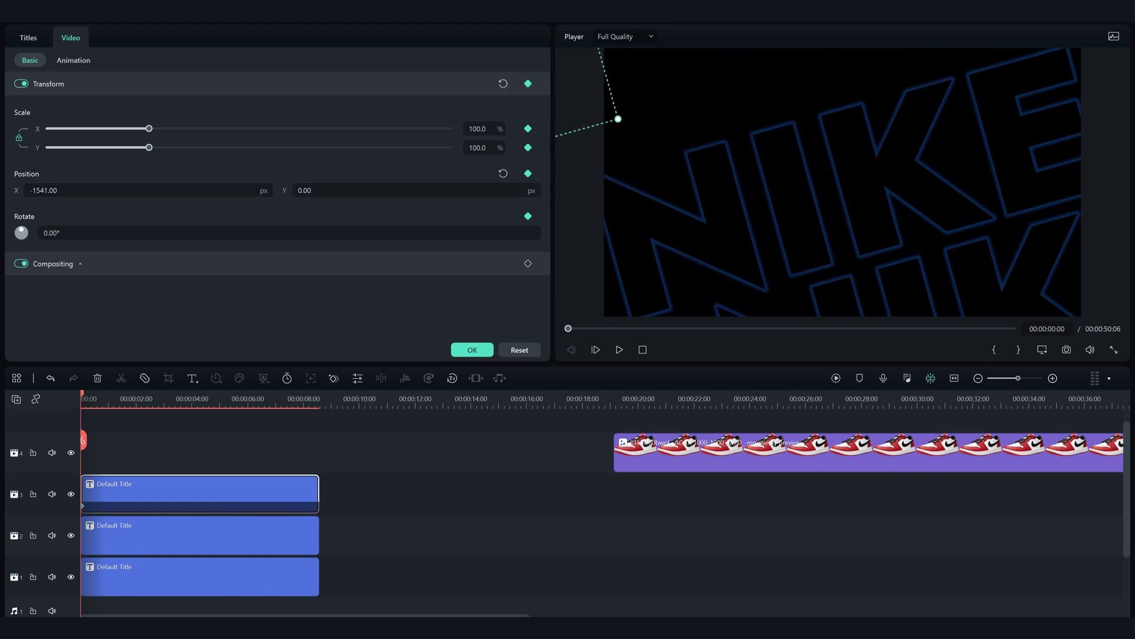
{"action": "left_click", "coordinate": [200, 536]}
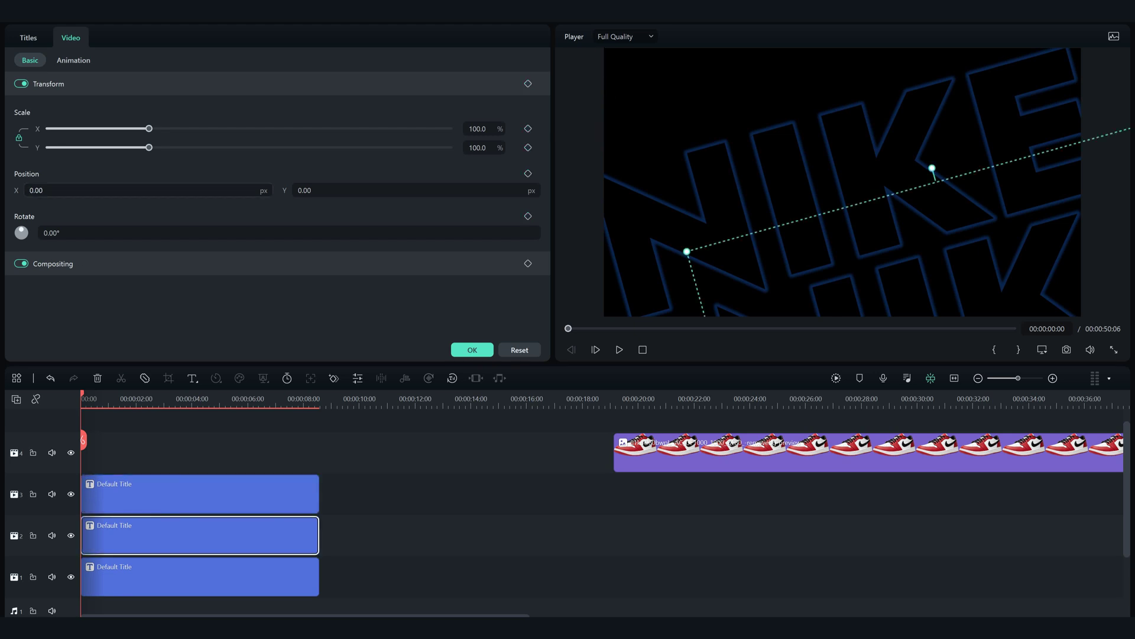
{"action": "left_click", "coordinate": [528, 84]}
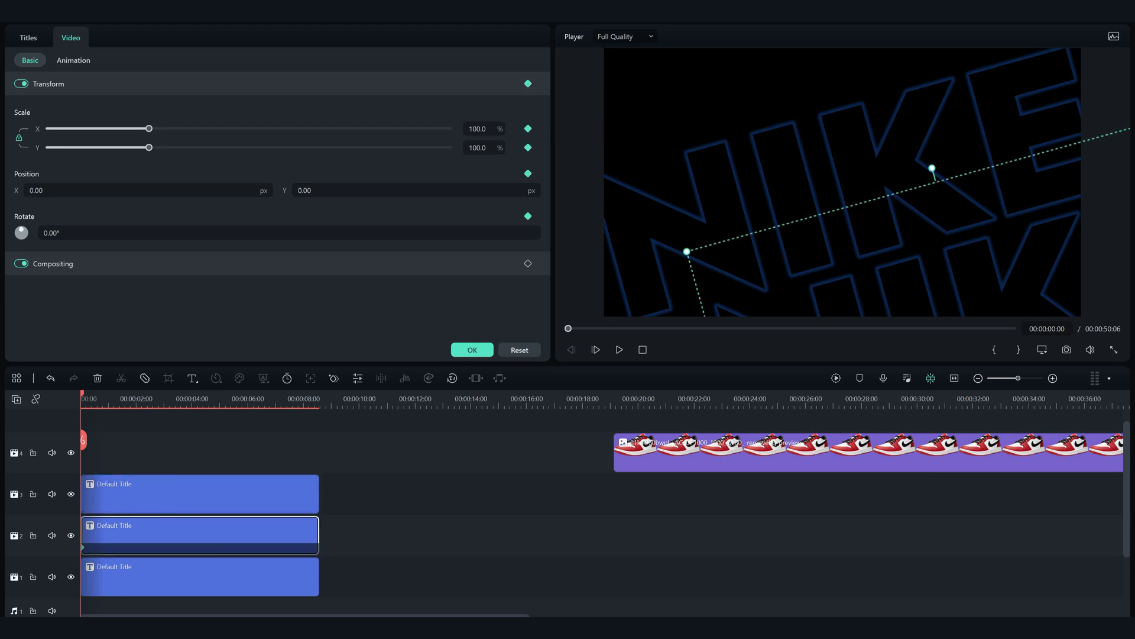
{"action": "left_click_drag", "start_coordinate": [47, 190], "coordinate": [252, 190]}
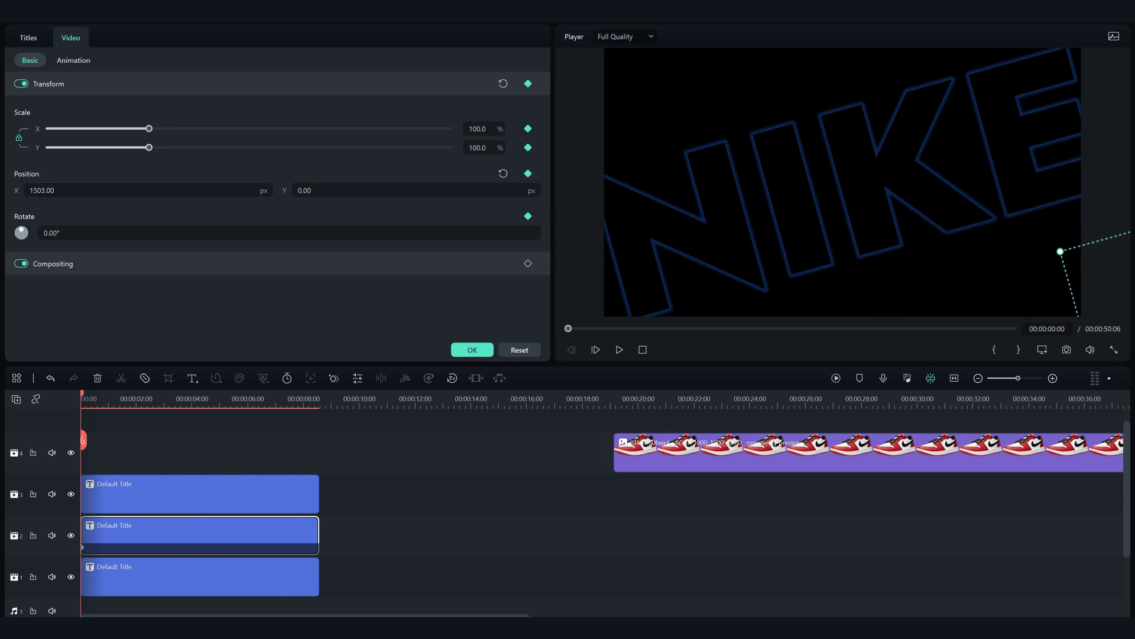
Step: Keyframe the track 1 title's transform at the timeline start and set its X position to -2073 px
{"action": "left_click", "coordinate": [200, 577]}
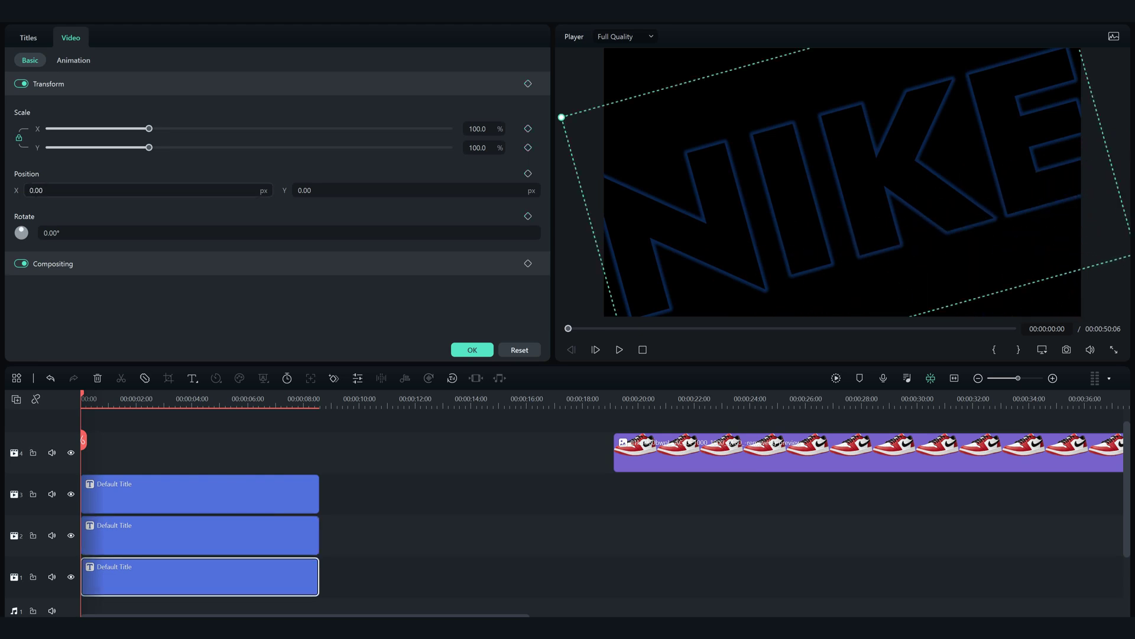
{"action": "left_click_drag", "start_coordinate": [148, 190], "coordinate": [135, 191]}
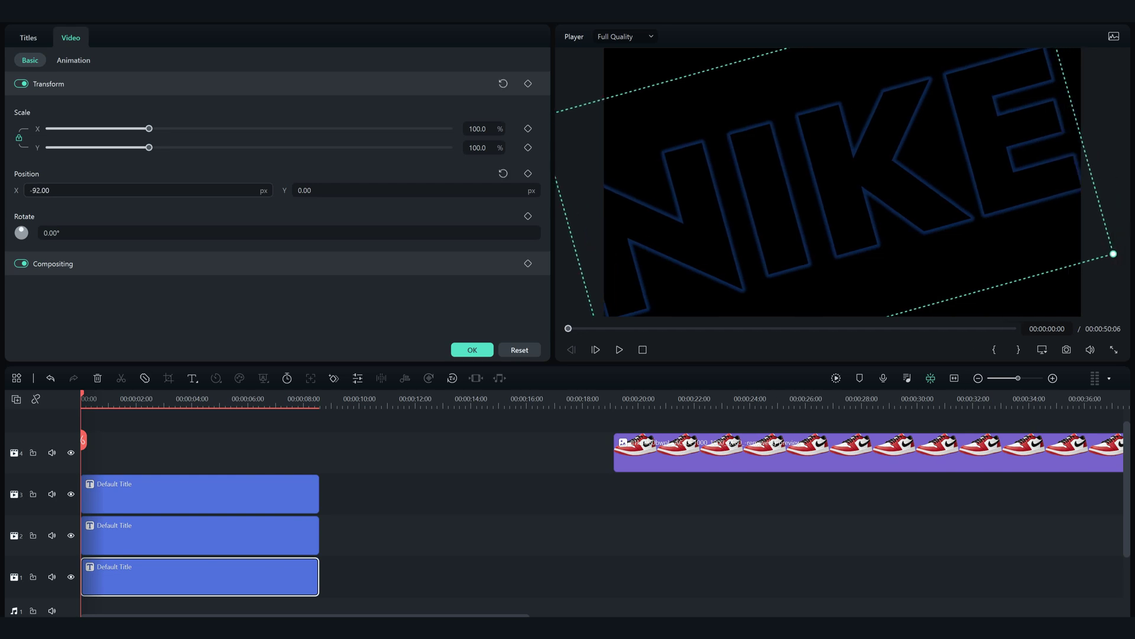
{"action": "key", "text": "ctrl+z"}
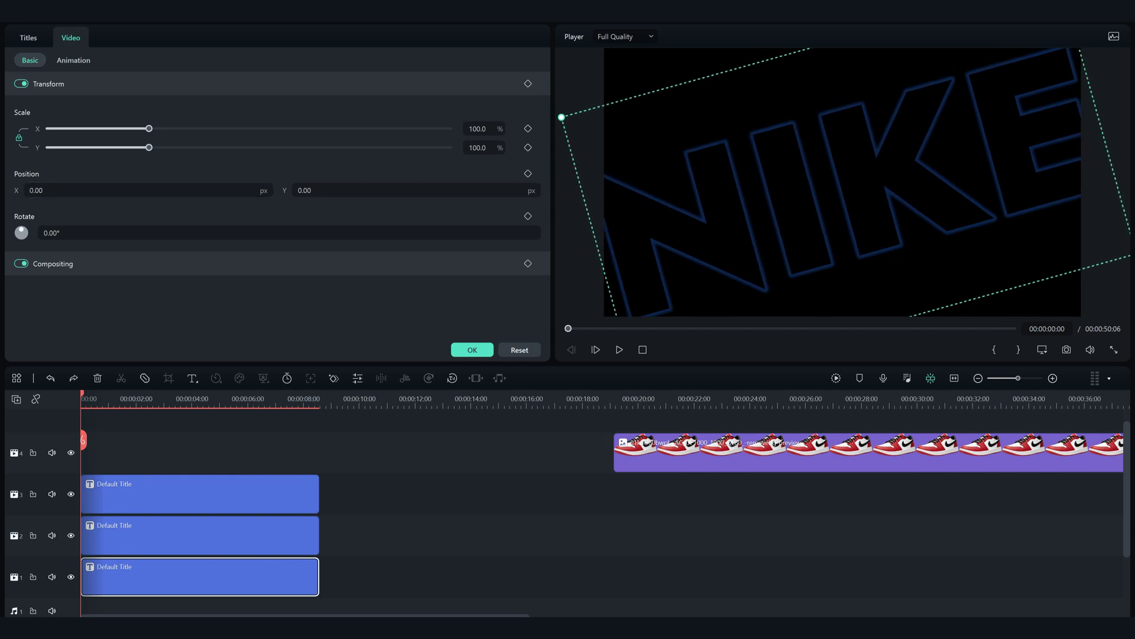
{"action": "left_click", "coordinate": [528, 84]}
{"action": "left_click_drag", "start_coordinate": [148, 190], "coordinate": [12, 191]}
{"action": "left_click_drag", "start_coordinate": [357, 178], "coordinate": [322, 178]}
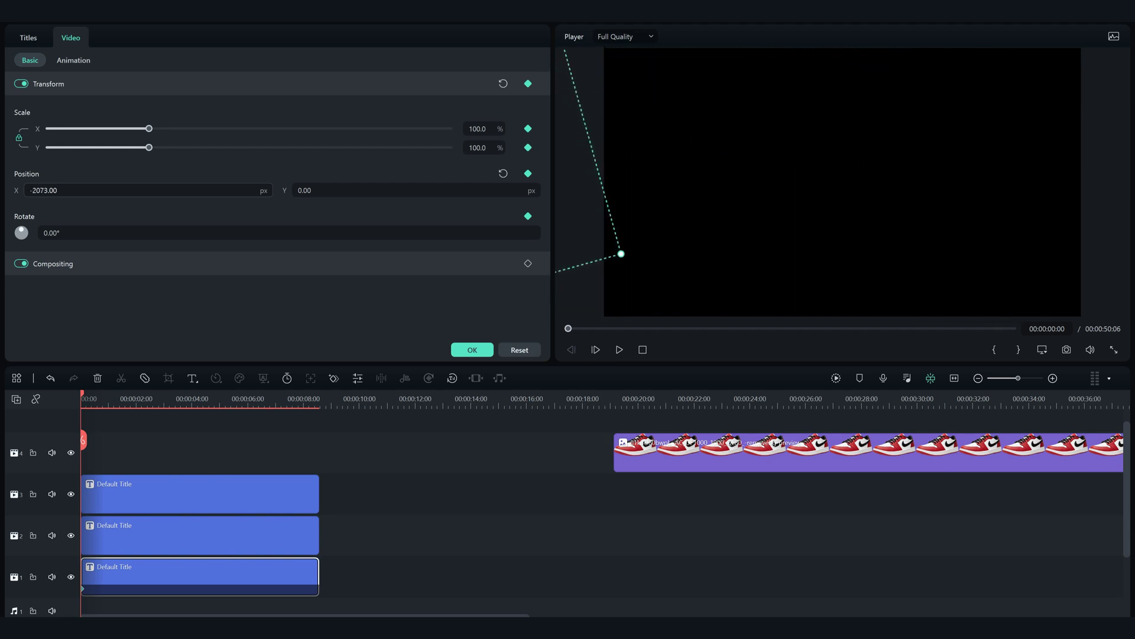
Step: Reset the position of all three titles at 00:00:01:06 so they slide into place, and apply the changes
{"action": "left_click_drag", "start_coordinate": [82, 439], "coordinate": [116, 439]}
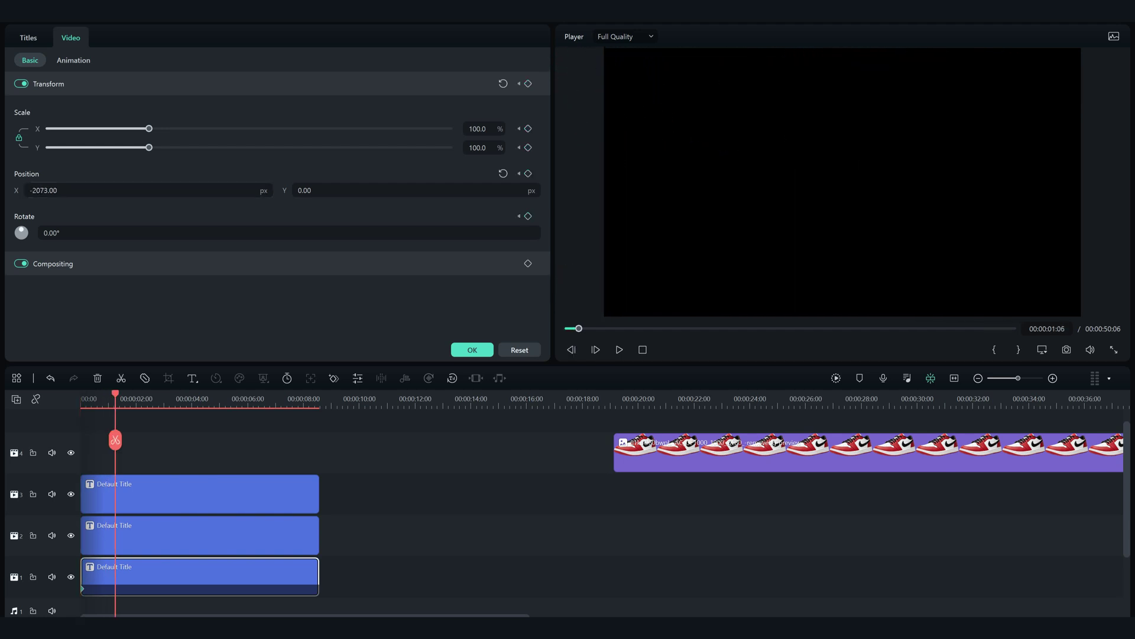
{"action": "left_click", "coordinate": [503, 173]}
{"action": "left_click", "coordinate": [199, 534]}
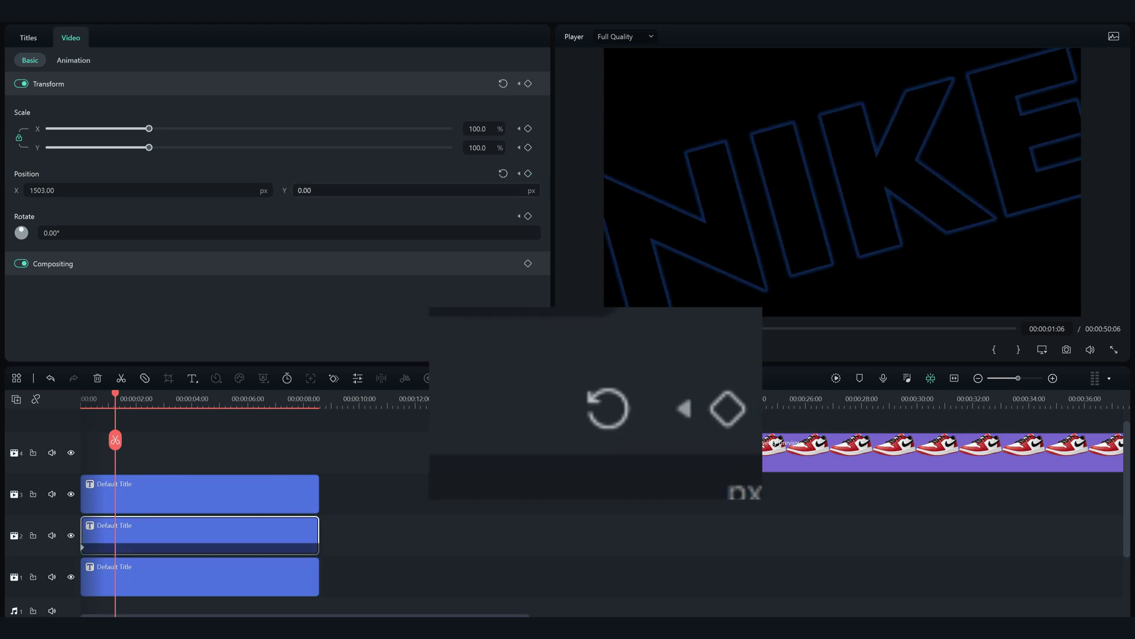
{"action": "left_click", "coordinate": [503, 174]}
{"action": "left_click", "coordinate": [199, 493]}
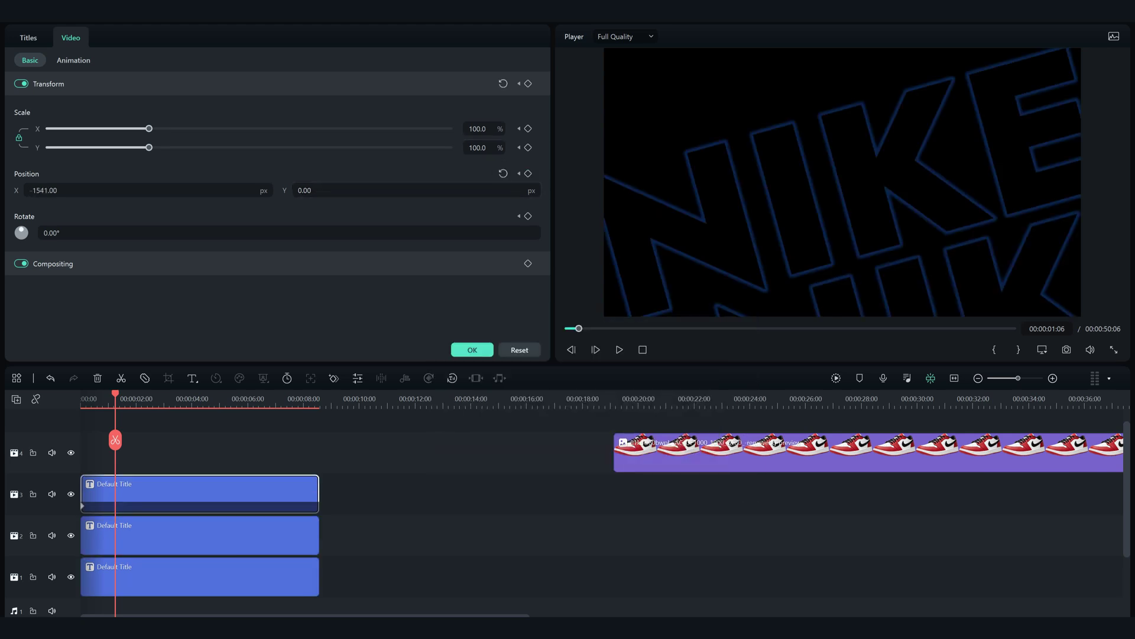
{"action": "left_click", "coordinate": [503, 174]}
{"action": "key", "text": "space"}
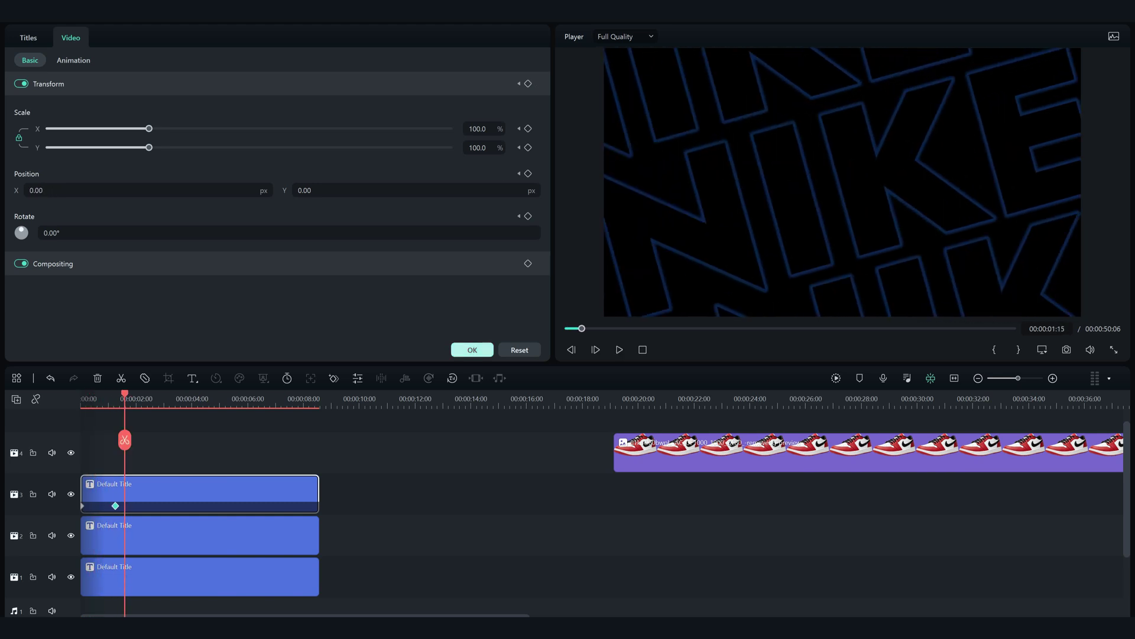
{"action": "left_click", "coordinate": [471, 349]}
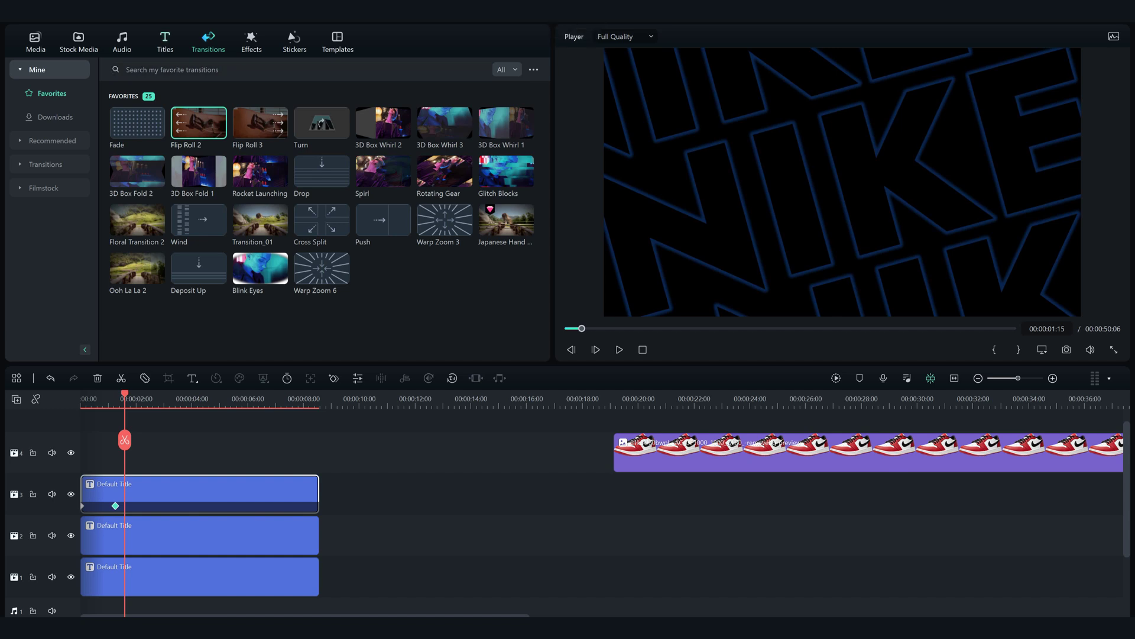
Step: Add the NewBlue FX Auto Pan effect on track 4 and extend it to the end of the titles
{"action": "left_click", "coordinate": [251, 42]}
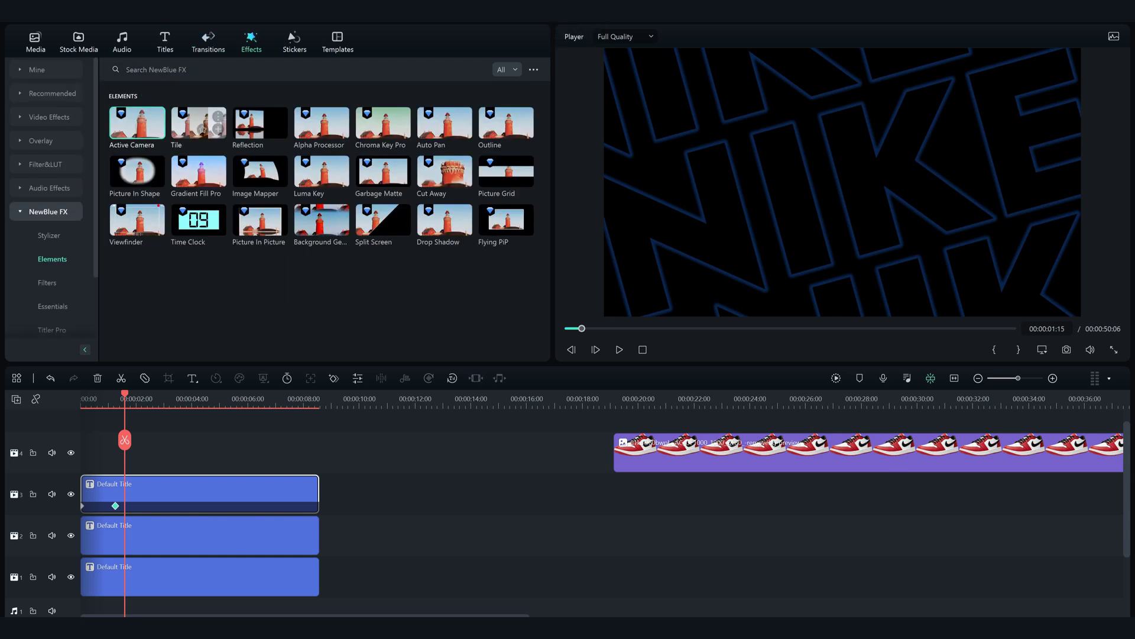
{"action": "left_click_drag", "start_coordinate": [445, 122], "coordinate": [115, 452]}
{"action": "left_click_drag", "start_coordinate": [219, 452], "coordinate": [319, 454]}
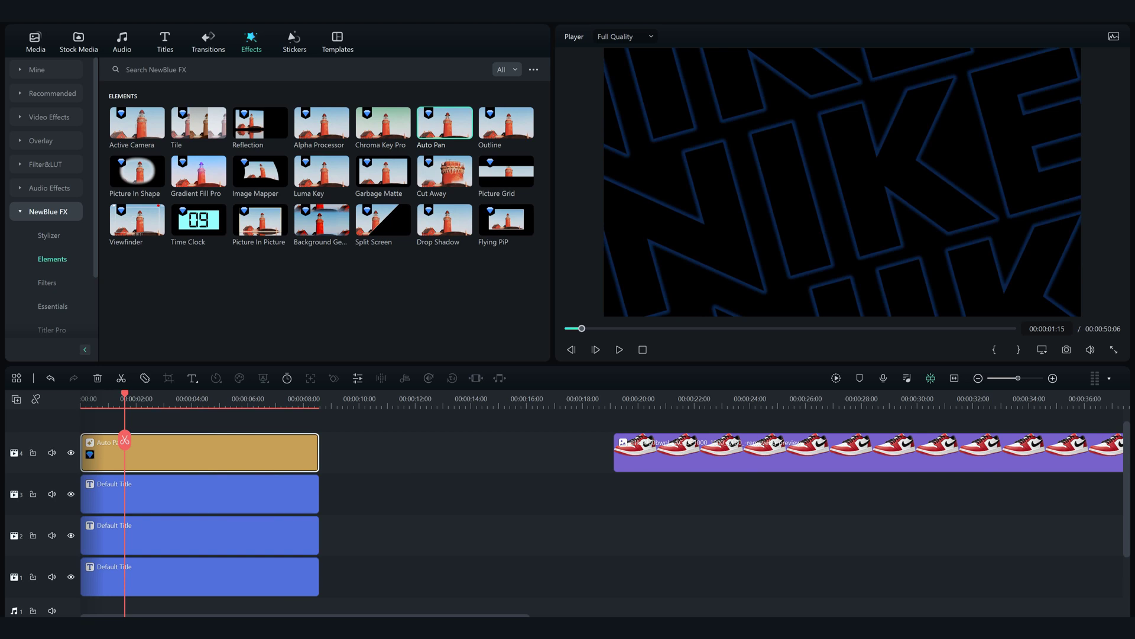
Step: Set the Auto Pan preset to Ease Out and preview the animation from the timeline start
{"action": "double_click", "coordinate": [236, 452]}
{"action": "left_click", "coordinate": [260, 133]}
{"action": "left_click", "coordinate": [254, 174]}
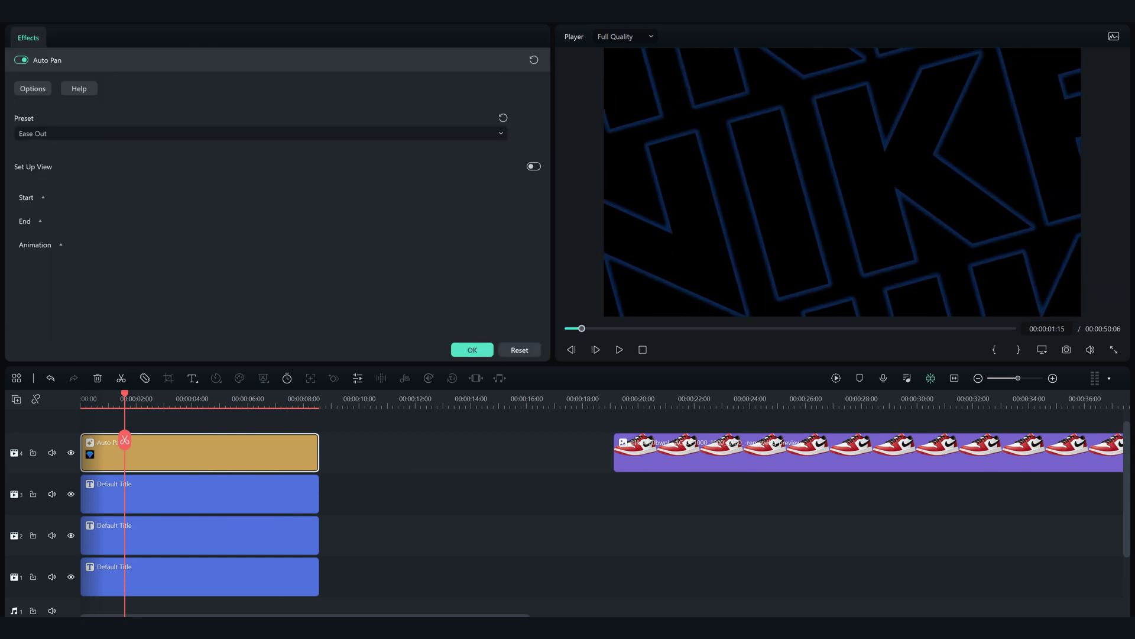
{"action": "key", "text": "Home"}
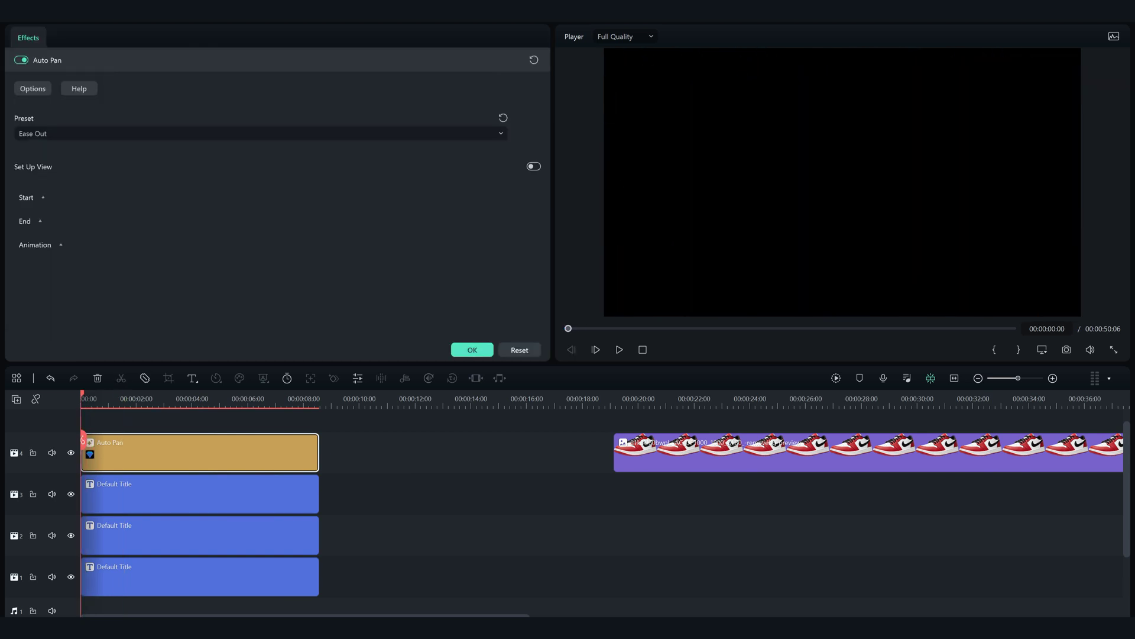
{"action": "key", "text": "space"}
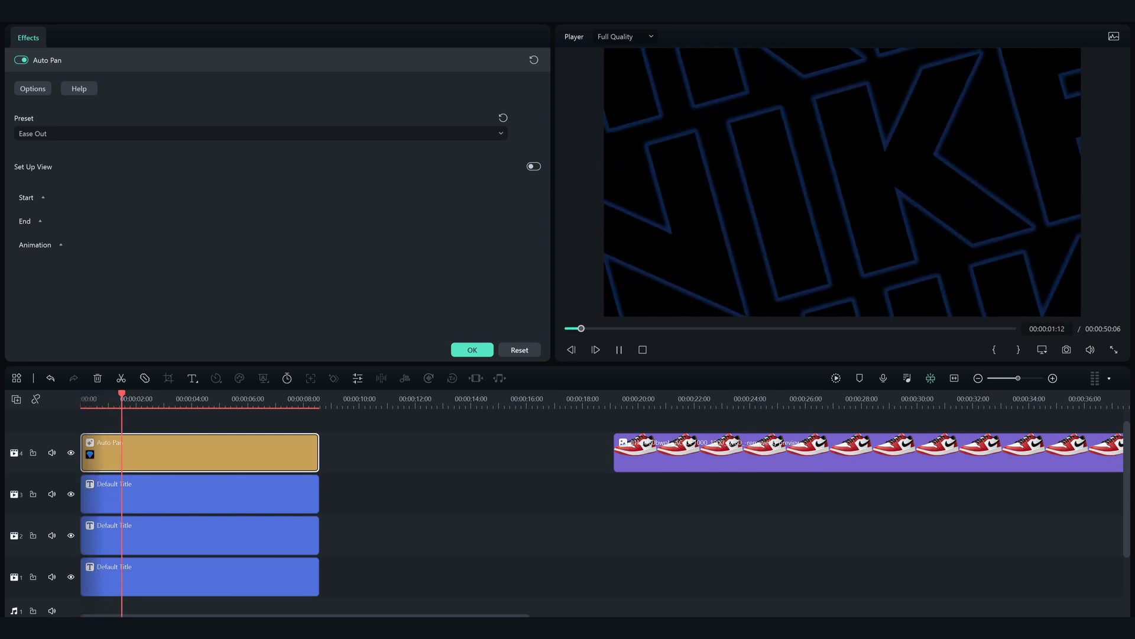
{"action": "key", "text": "space"}
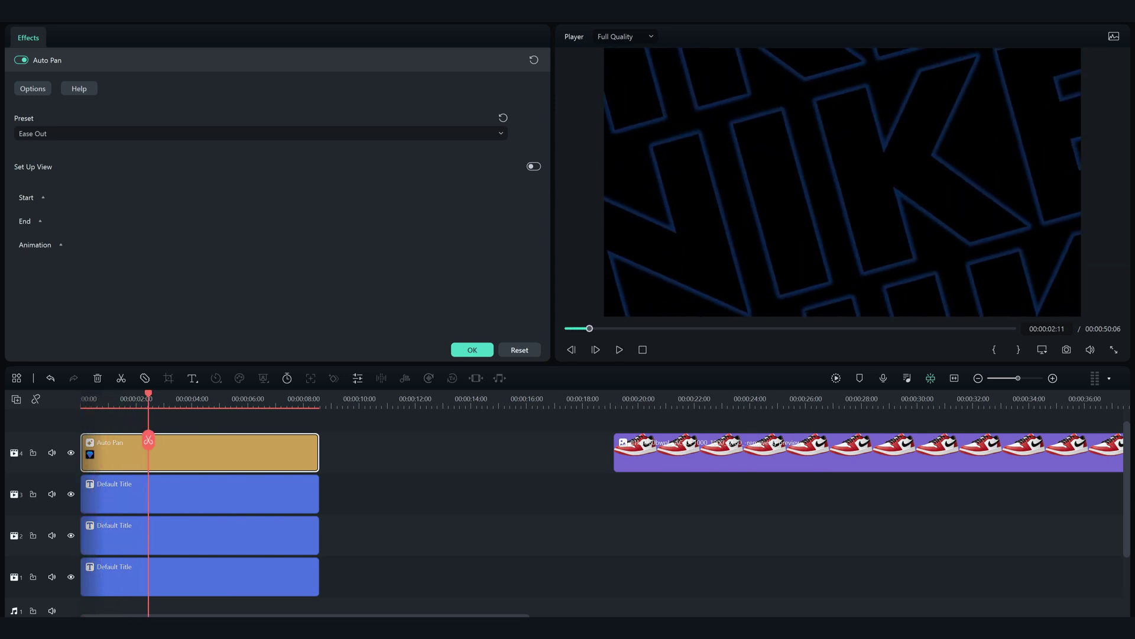
Step: Shorten the Auto Pan effect to end at 00:00:02:11, set its preset to Ease In and preview it
{"action": "left_click_drag", "start_coordinate": [319, 452], "coordinate": [147, 452]}
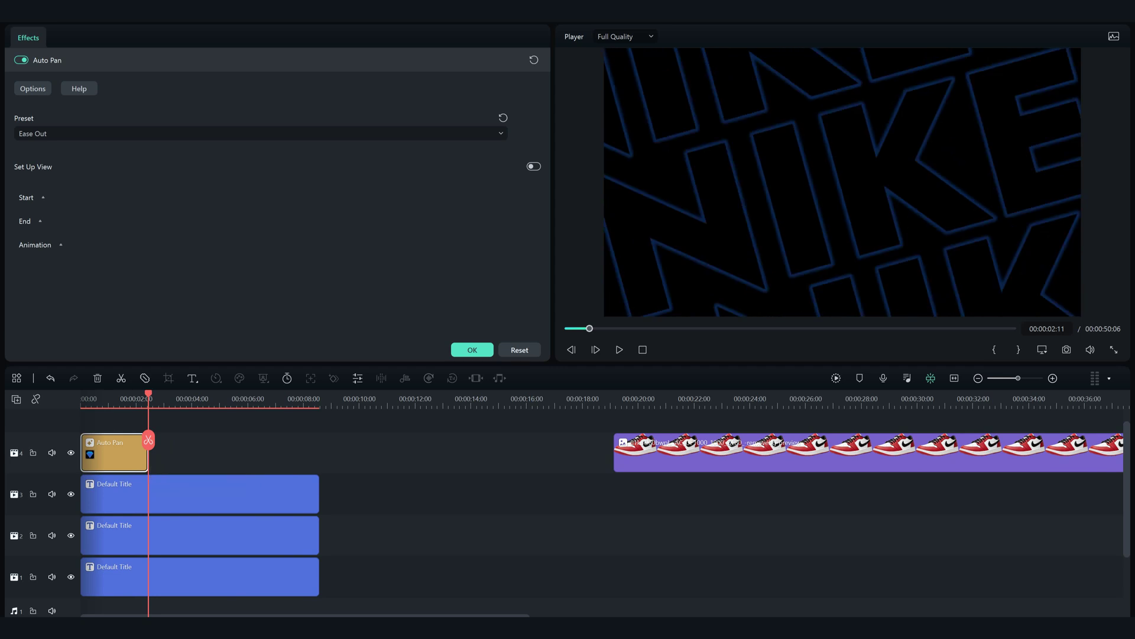
{"action": "left_click", "coordinate": [261, 133]}
{"action": "left_click", "coordinate": [261, 155]}
{"action": "key", "text": "space"}
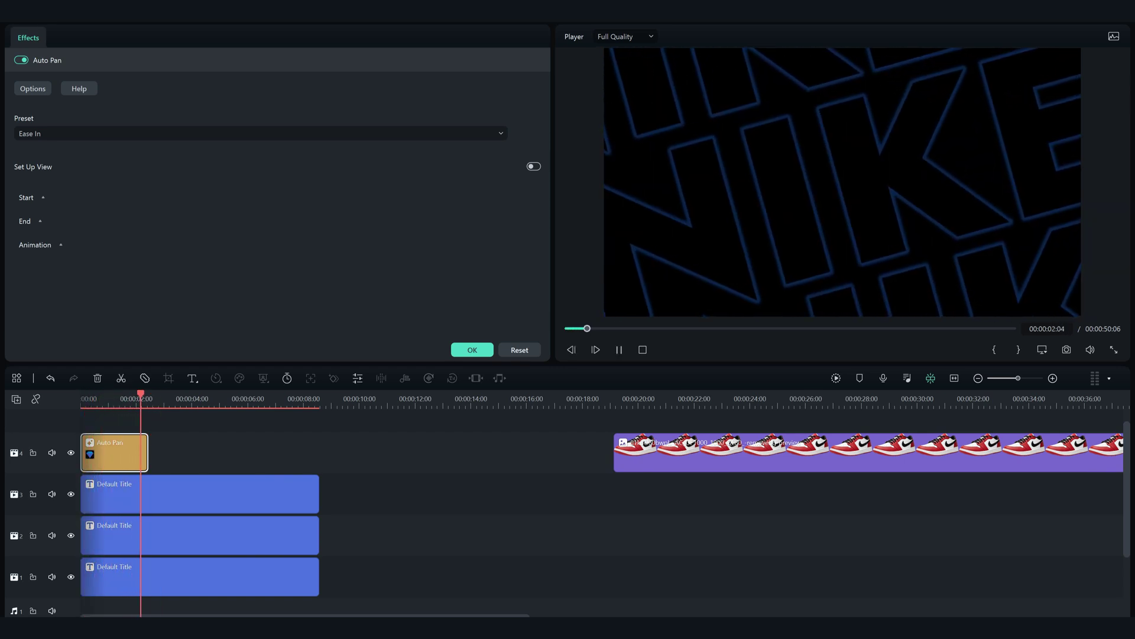
{"action": "key", "text": "space"}
Step: Place the playhead on the last frame of the Auto Pan effect, at 00:00:02:10
{"action": "left_click", "coordinate": [147, 399]}
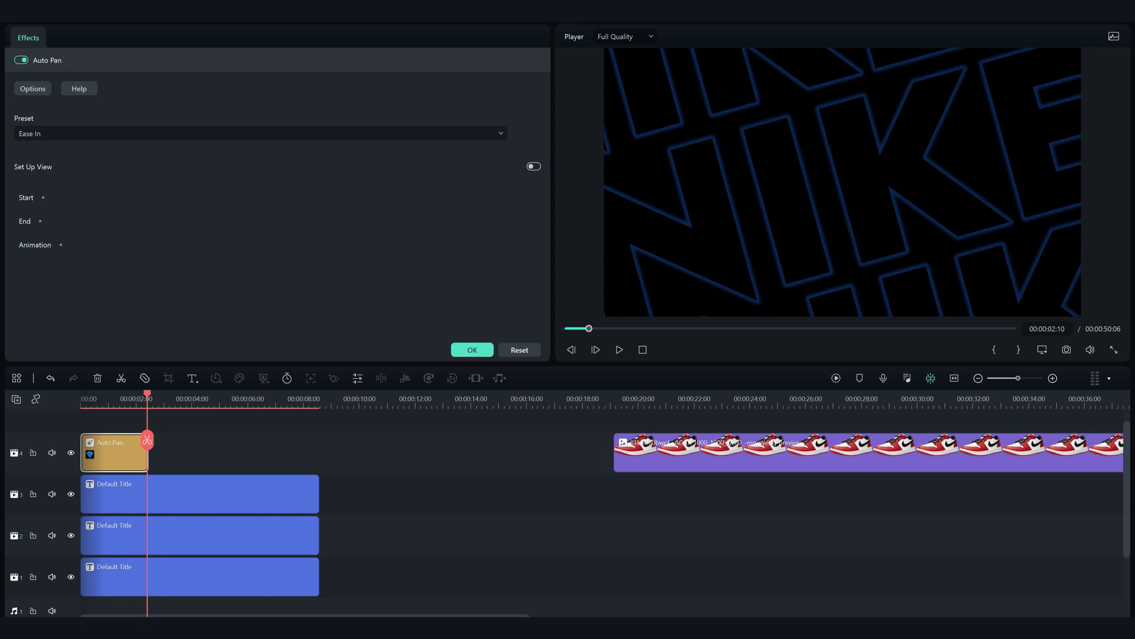
{"action": "key", "text": "ctrl+equal"}
{"action": "key", "text": "ctrl+equal"}
{"action": "key", "text": "Right"}
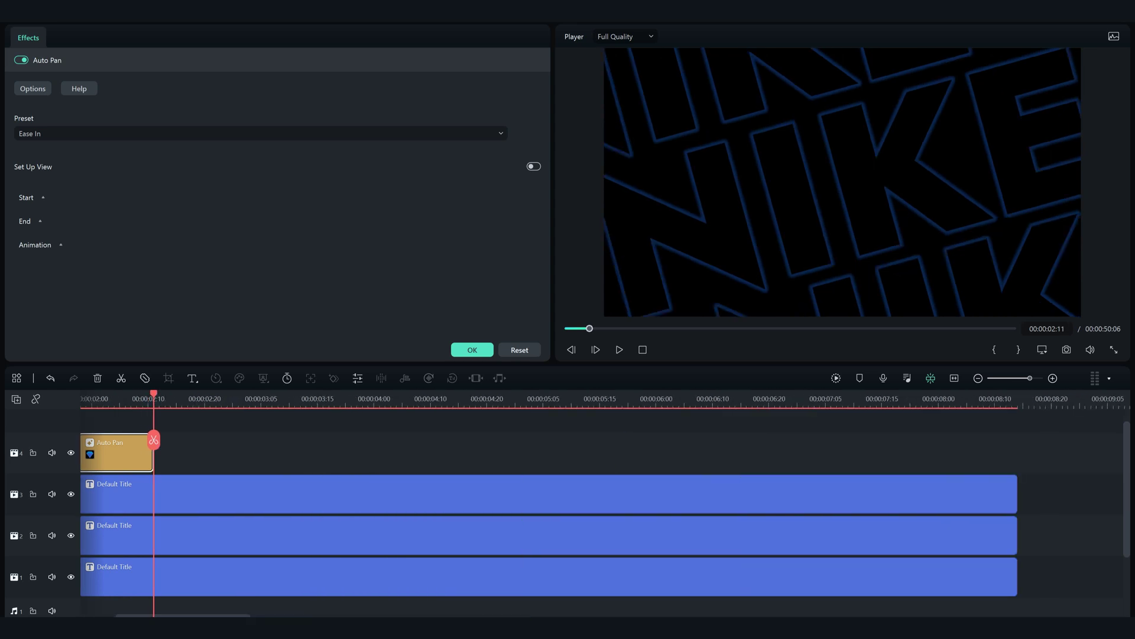
{"action": "key", "text": "Left"}
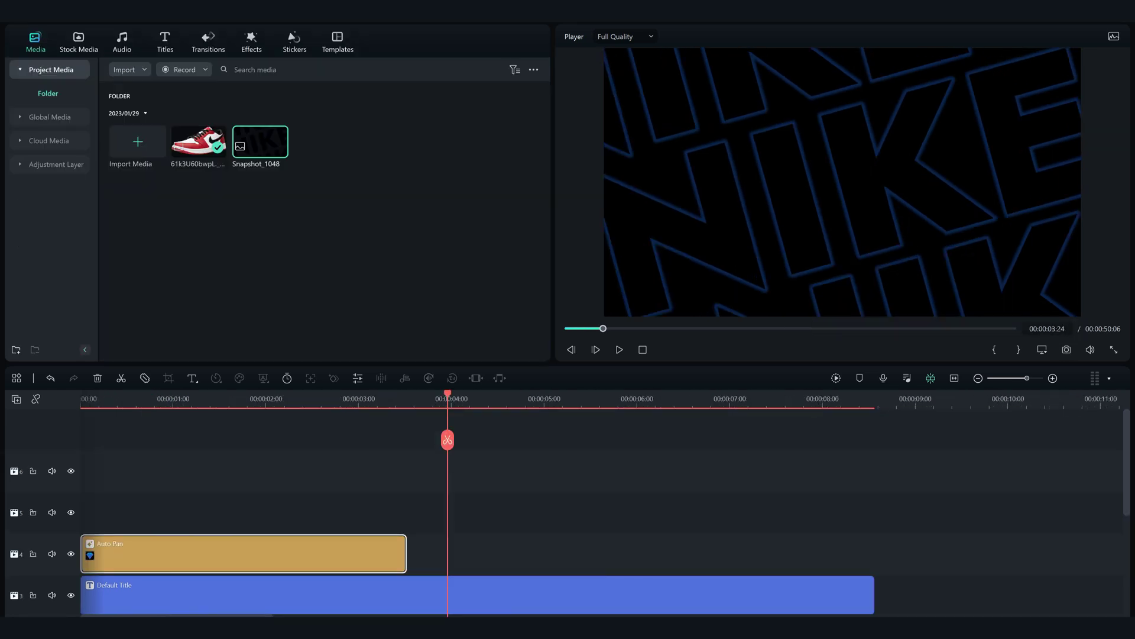
Step: Paste a second Auto Pan effect and place it directly after the first one on track 4
{"action": "key", "text": "ctrl+v"}
{"action": "left_click_drag", "start_coordinate": [611, 554], "coordinate": [555, 513]}
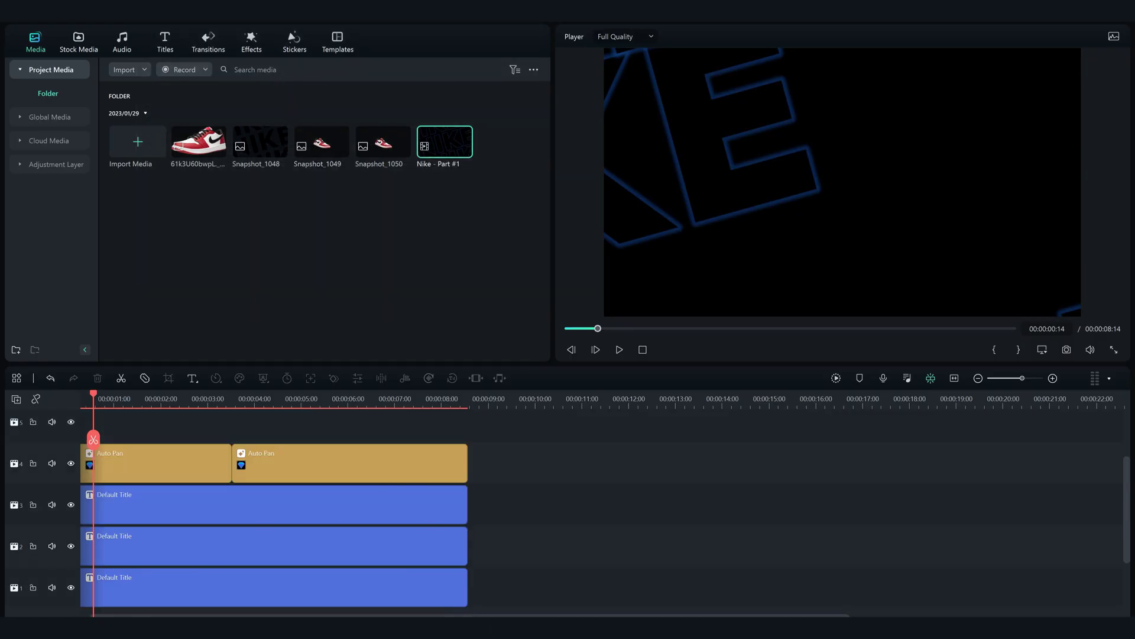
Step: Replace all title and effect clips with the Nike - Part #1 video at the start of track 1 and play it
{"action": "left_click_drag", "start_coordinate": [562, 437], "coordinate": [119, 584]}
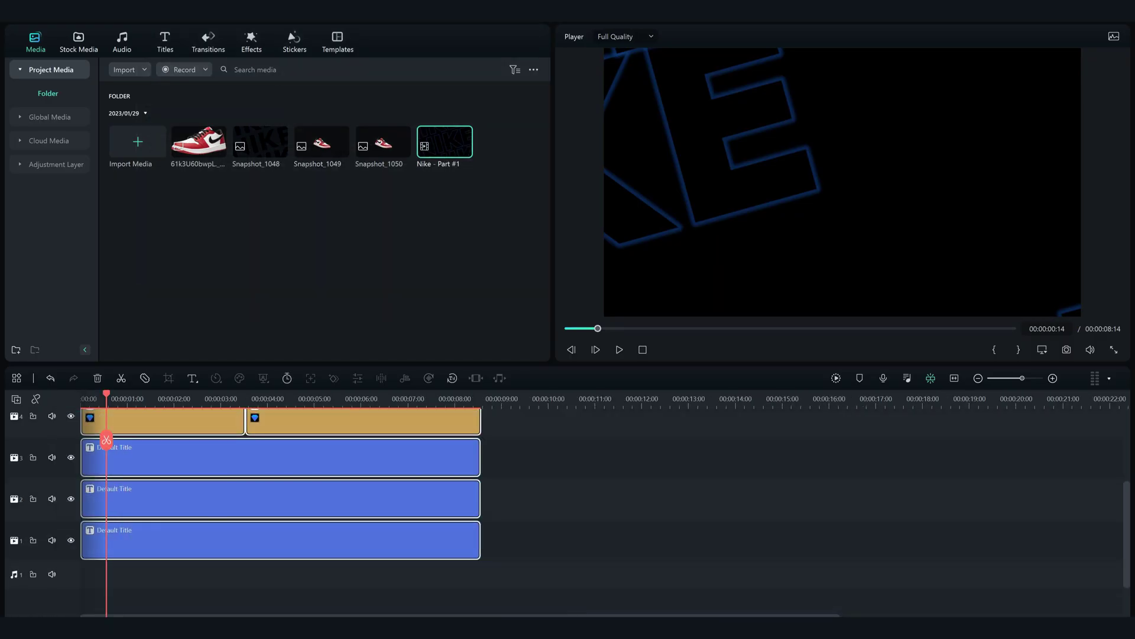
{"action": "key", "text": "Delete"}
{"action": "left_click_drag", "start_coordinate": [445, 142], "coordinate": [85, 539]}
{"action": "key", "text": "space"}
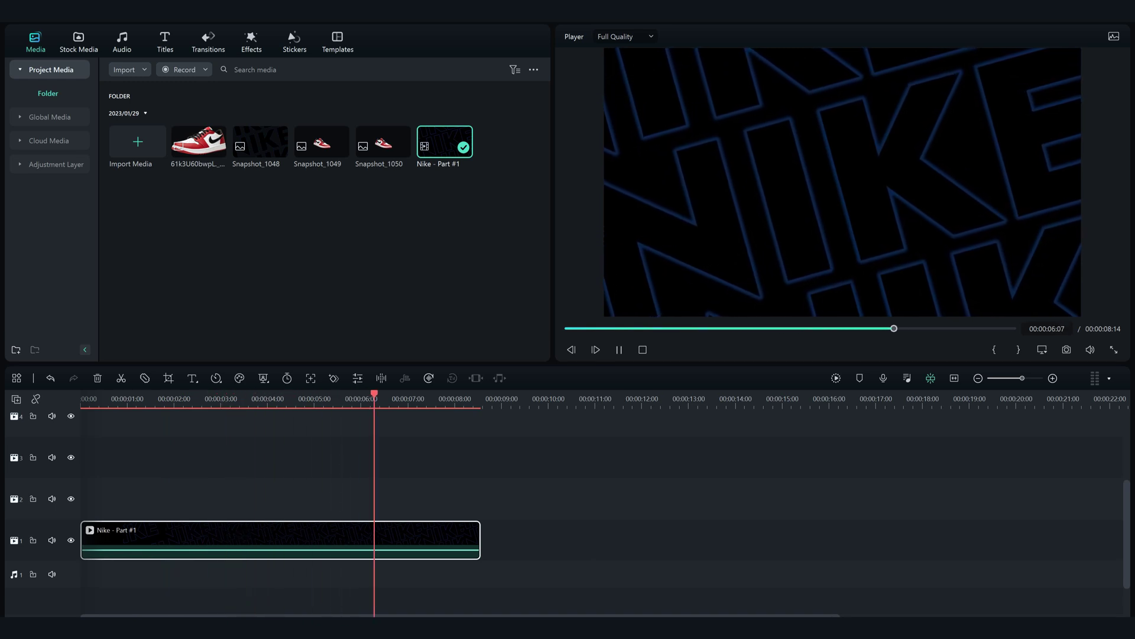
{"action": "scroll", "coordinate": [390, 503], "scroll_direction": "down", "scroll_amount": 5}
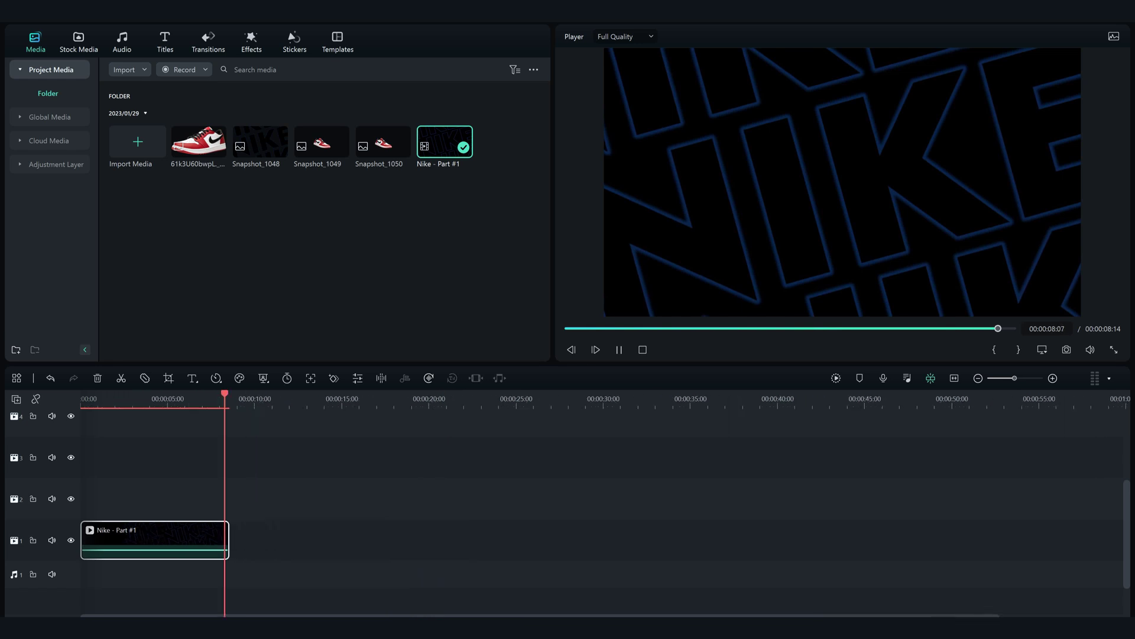
Step: Add the original shoe image to track 2 after the Nike clip, scaled to about 29.4% and centred in the frame
{"action": "left_click", "coordinate": [383, 142]}
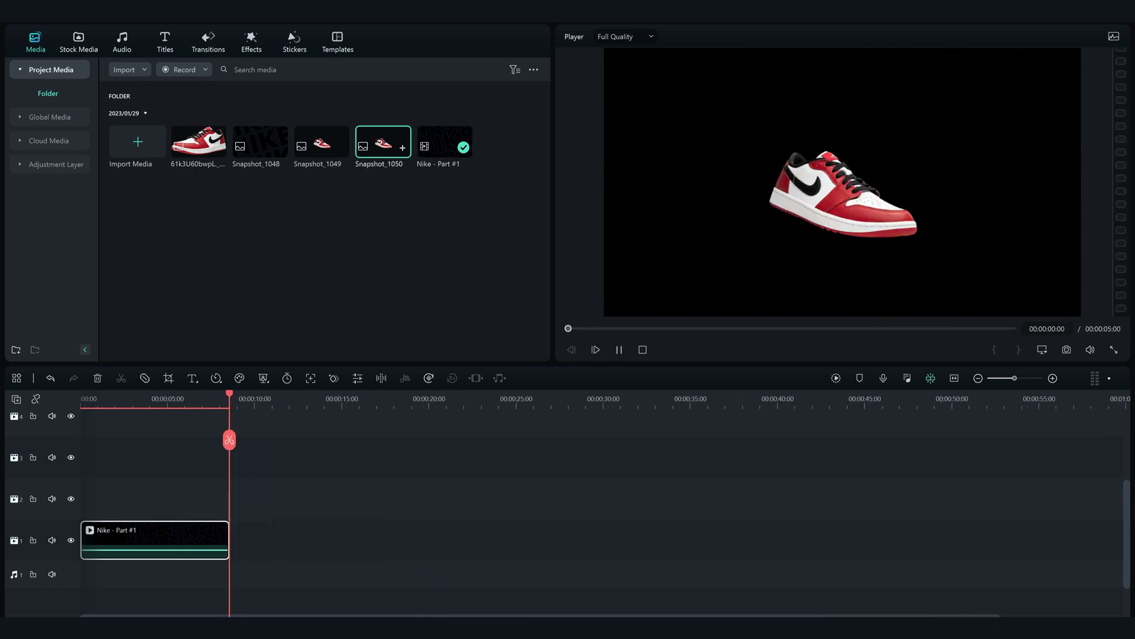
{"action": "left_click", "coordinate": [198, 141]}
{"action": "left_click_drag", "start_coordinate": [199, 142], "coordinate": [293, 499]}
{"action": "double_click", "coordinate": [293, 499]}
{"action": "left_click_drag", "start_coordinate": [1082, 53], "coordinate": [744, 236]}
{"action": "left_click_drag", "start_coordinate": [675, 274], "coordinate": [842, 182]}
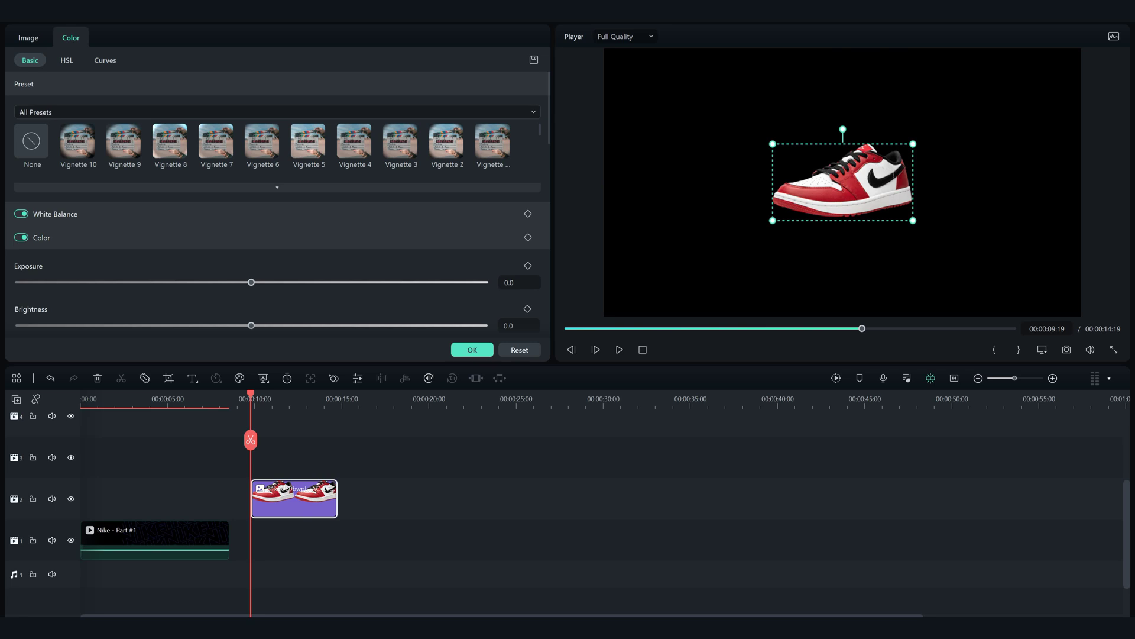
Step: Flip the shoe image horizontally
{"action": "left_click", "coordinate": [24, 84]}
{"action": "left_click", "coordinate": [28, 38]}
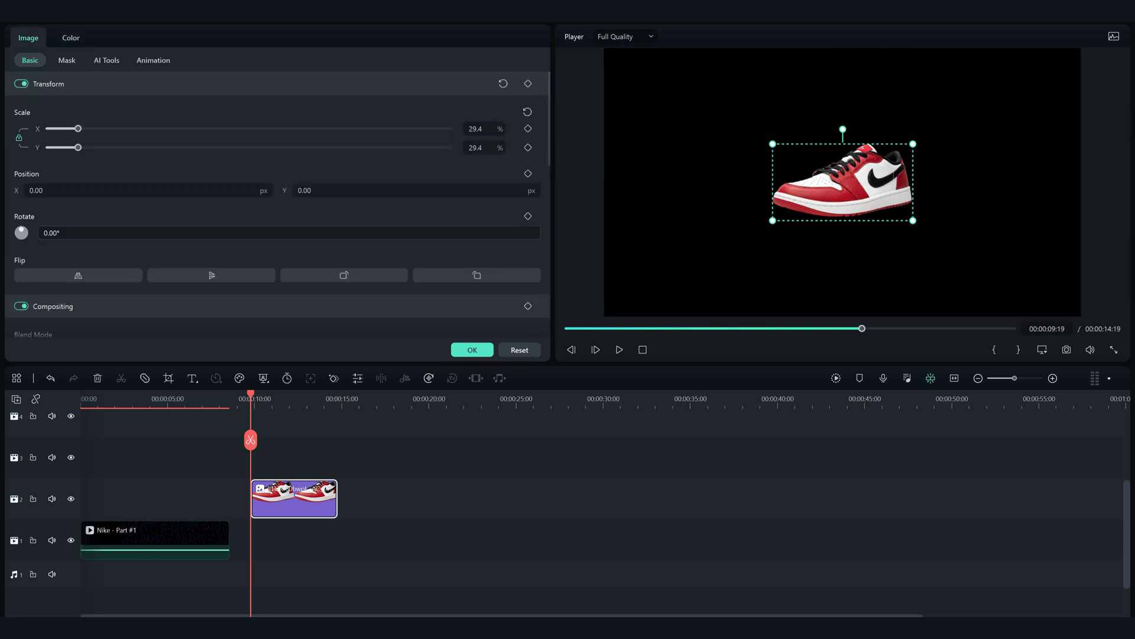
{"action": "left_click", "coordinate": [78, 275]}
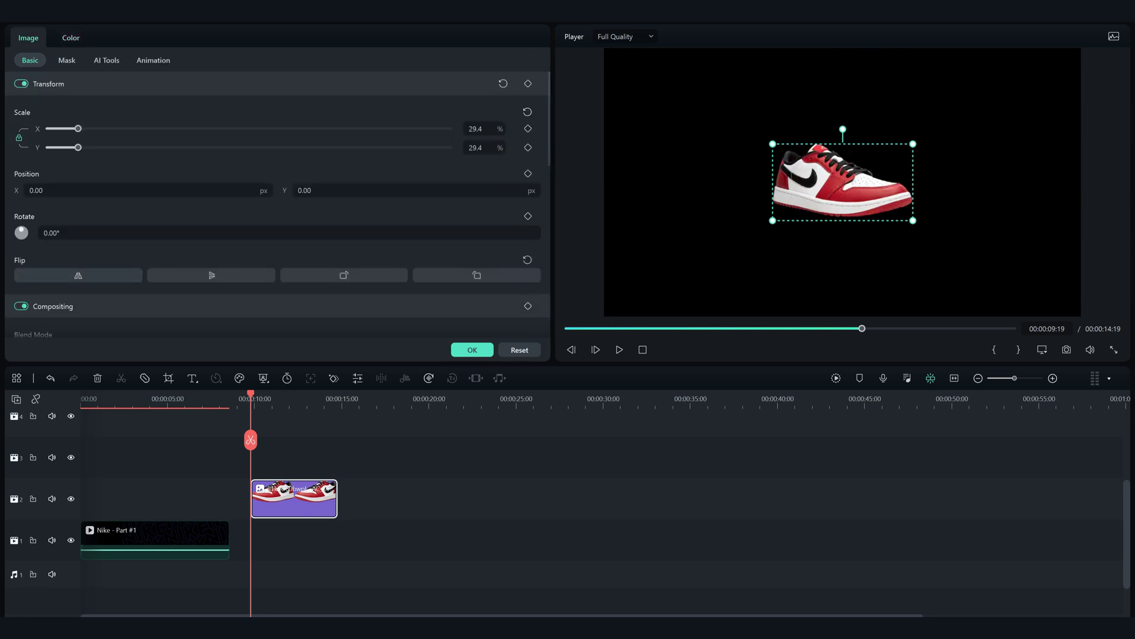
Step: Rotate the shoe image to about 14.3° and enlarge it to about 34.8%, keeping it near the frame's centre
{"action": "left_click_drag", "start_coordinate": [842, 129], "coordinate": [854, 130]}
{"action": "left_click_drag", "start_coordinate": [903, 235], "coordinate": [907, 239]}
{"action": "left_click_drag", "start_coordinate": [843, 182], "coordinate": [842, 180]}
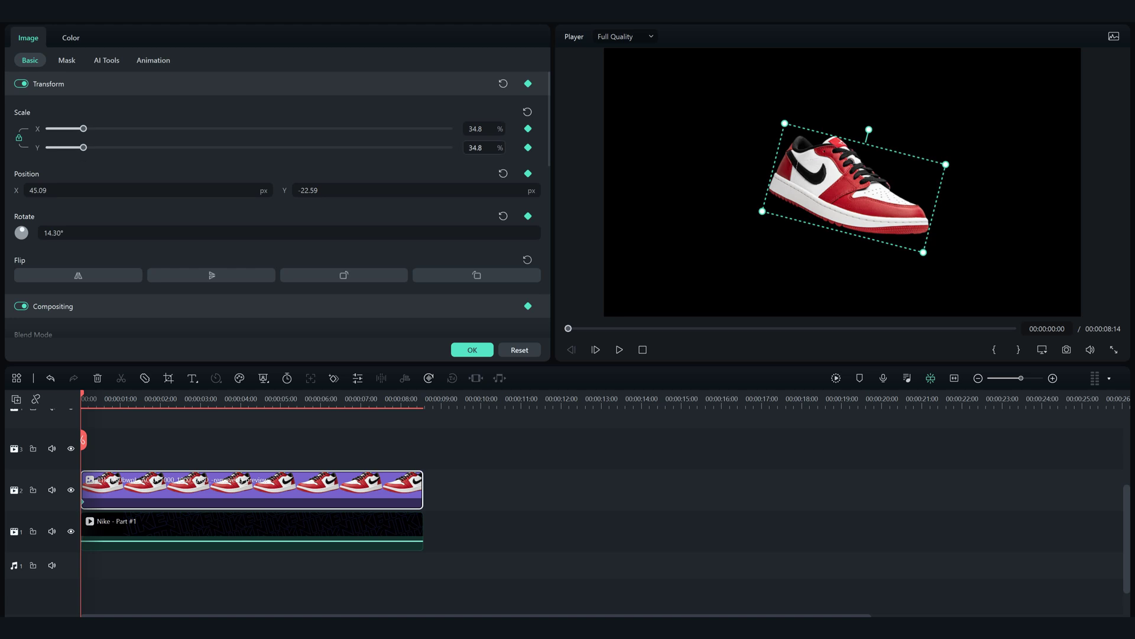
Step: Animate the shoe image's vertical position from -883.59 px at the start to -57.59 px at 00:00:01:14
{"action": "left_click_drag", "start_coordinate": [482, 148], "coordinate": [469, 147]}
{"action": "key", "text": "ctrl+z"}
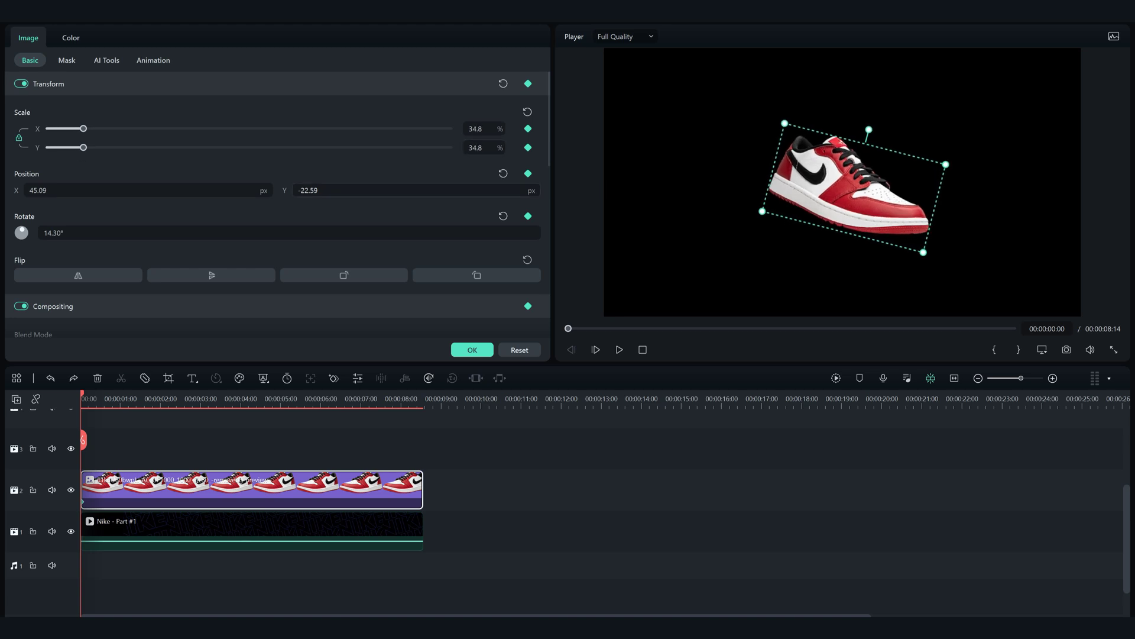
{"action": "left_click_drag", "start_coordinate": [462, 191], "coordinate": [47, 190]}
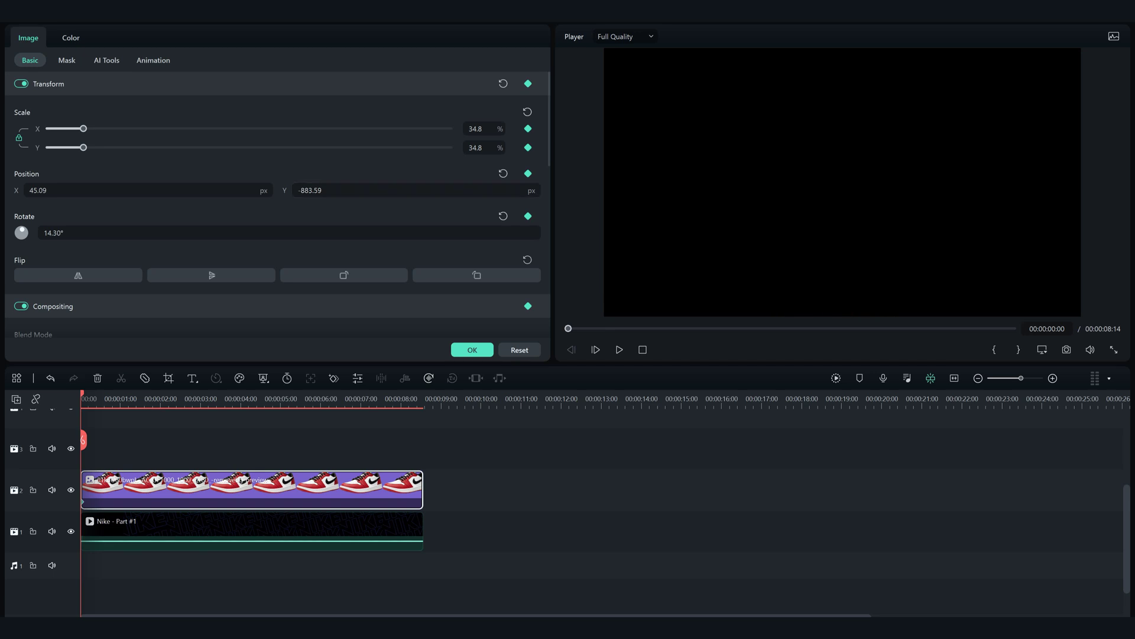
{"action": "left_click_drag", "start_coordinate": [82, 394], "coordinate": [143, 394]}
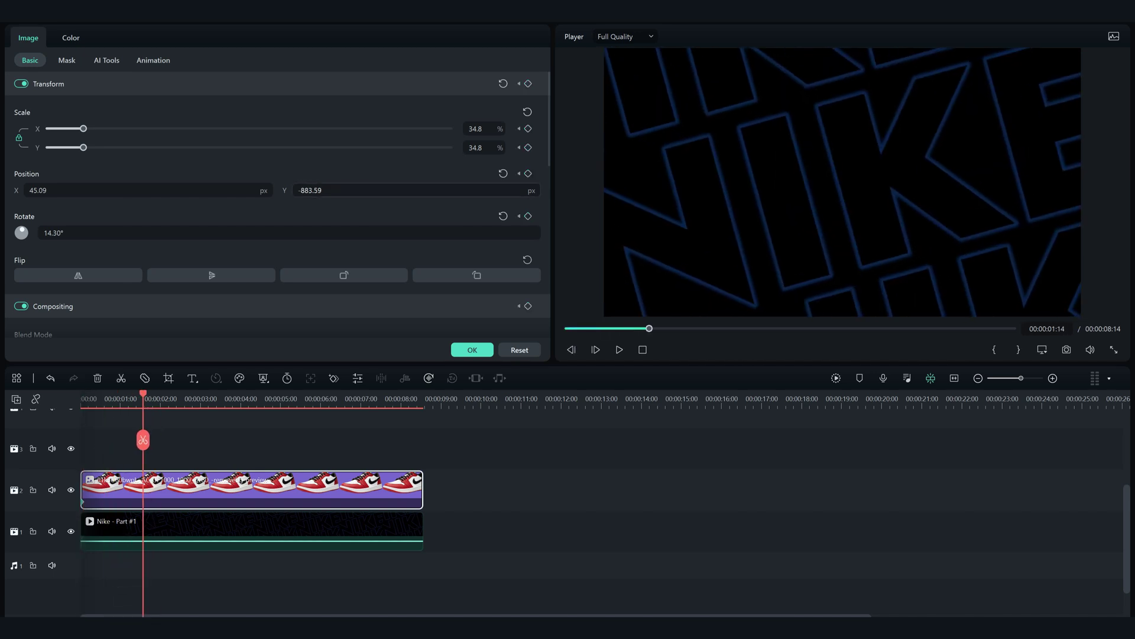
{"action": "left_click_drag", "start_coordinate": [319, 191], "coordinate": [706, 190]}
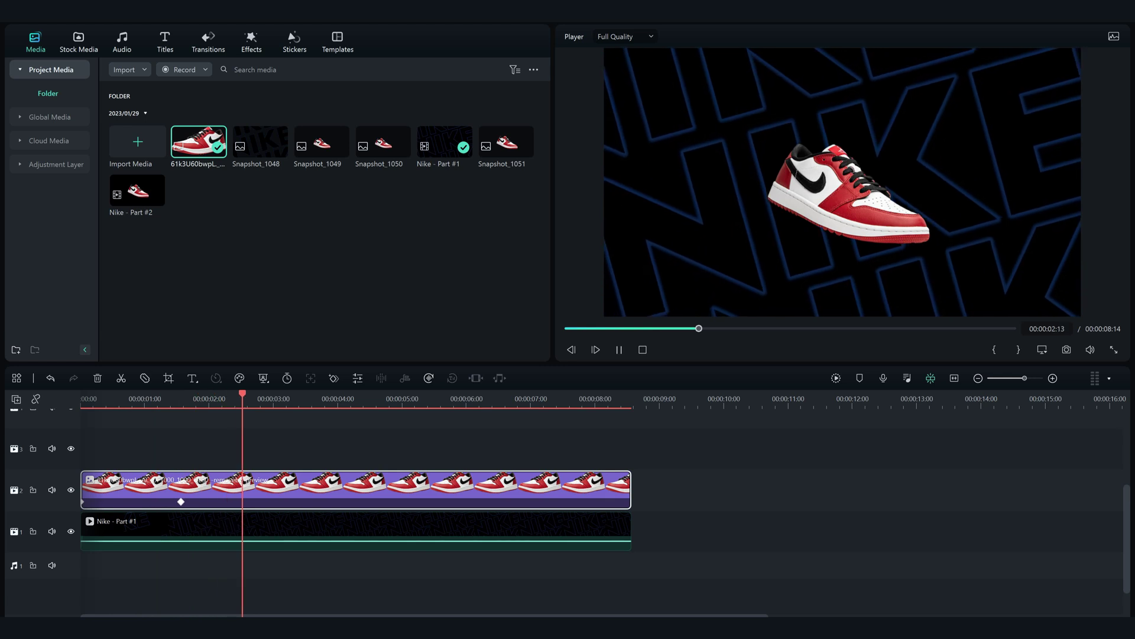
Step: Play the shoe's entrance animation from the start of the timeline
{"action": "key", "text": "space"}
{"action": "key", "text": "Home"}
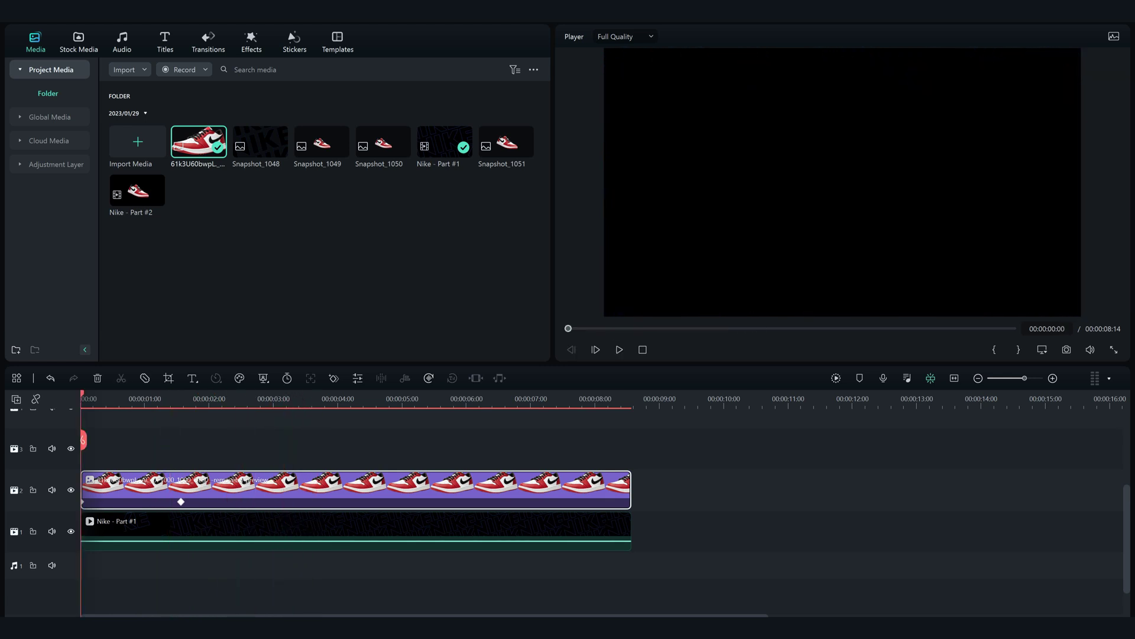
{"action": "key", "text": "space"}
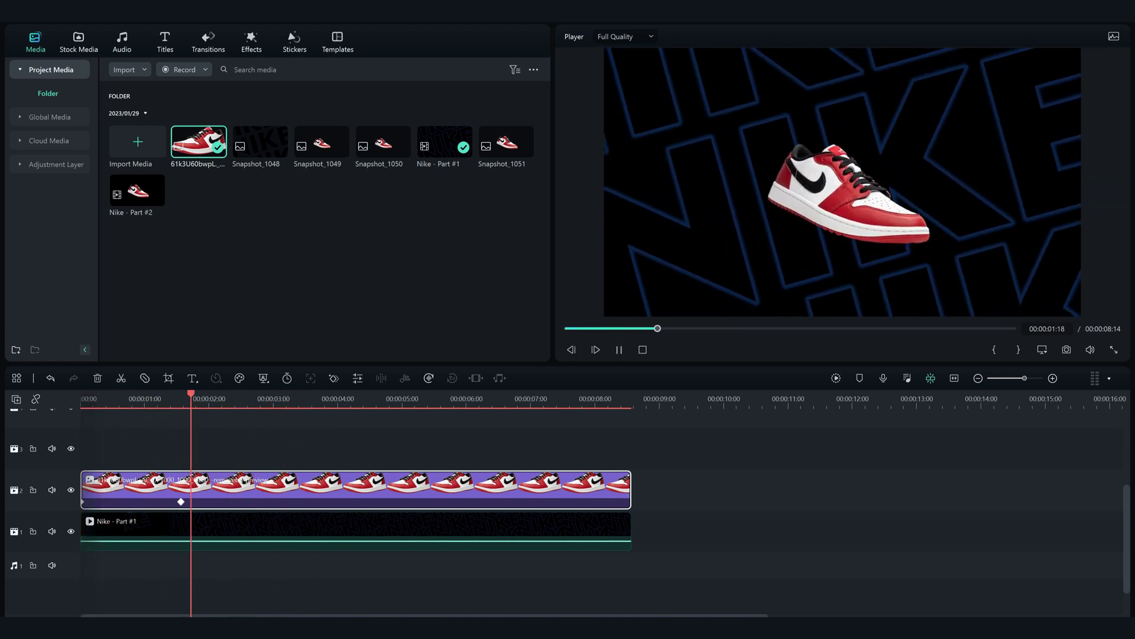
{"action": "key", "text": "space"}
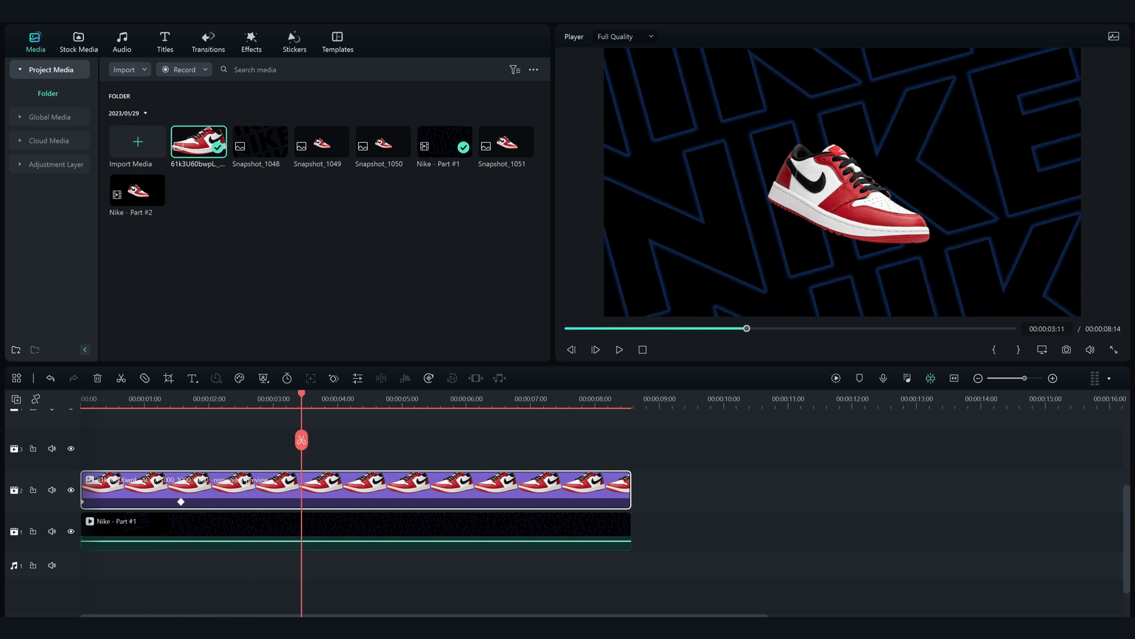
Step: Enable the drop shadow on the shoe image and choose the Soft type
{"action": "double_click", "coordinate": [354, 490]}
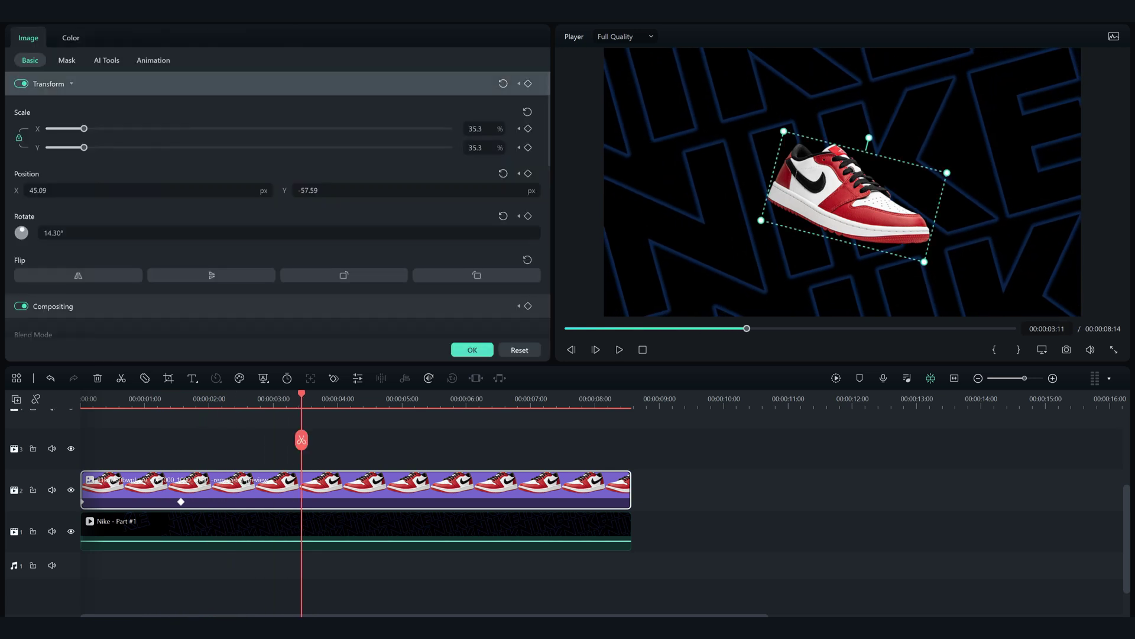
{"action": "left_click", "coordinate": [49, 84]}
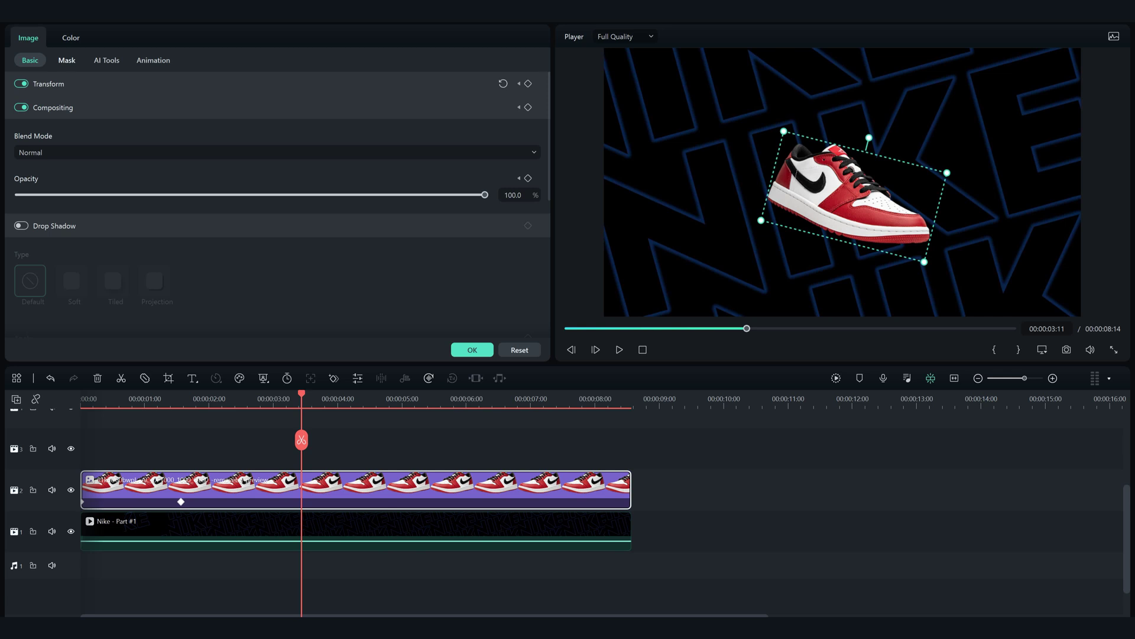
{"action": "left_click", "coordinate": [53, 108]}
{"action": "left_click", "coordinate": [54, 132]}
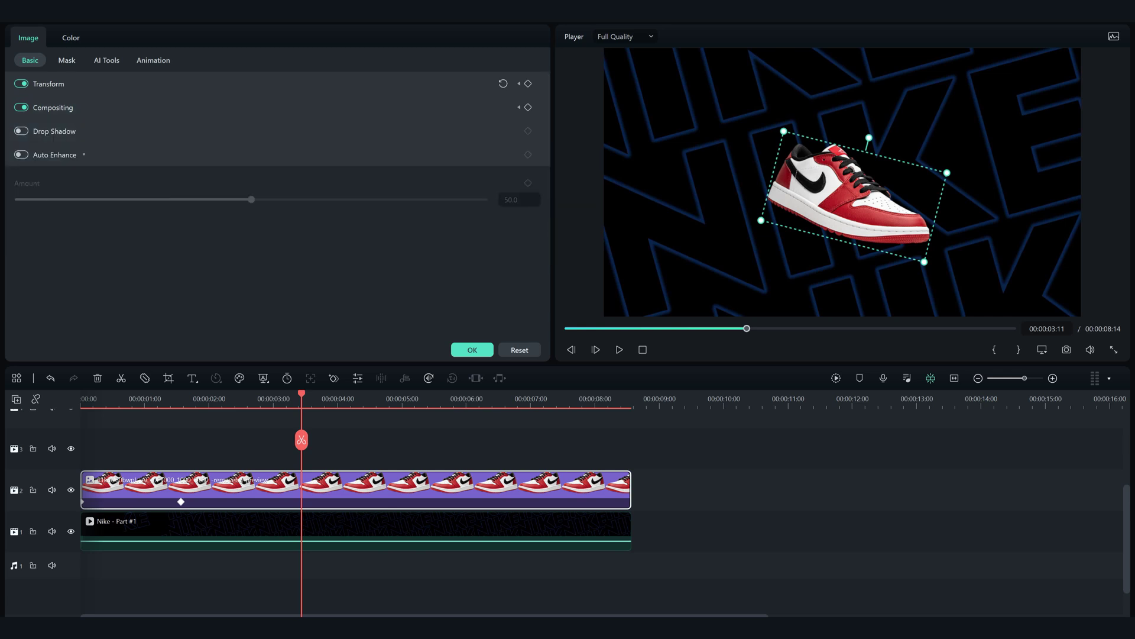
{"action": "left_click", "coordinate": [21, 131]}
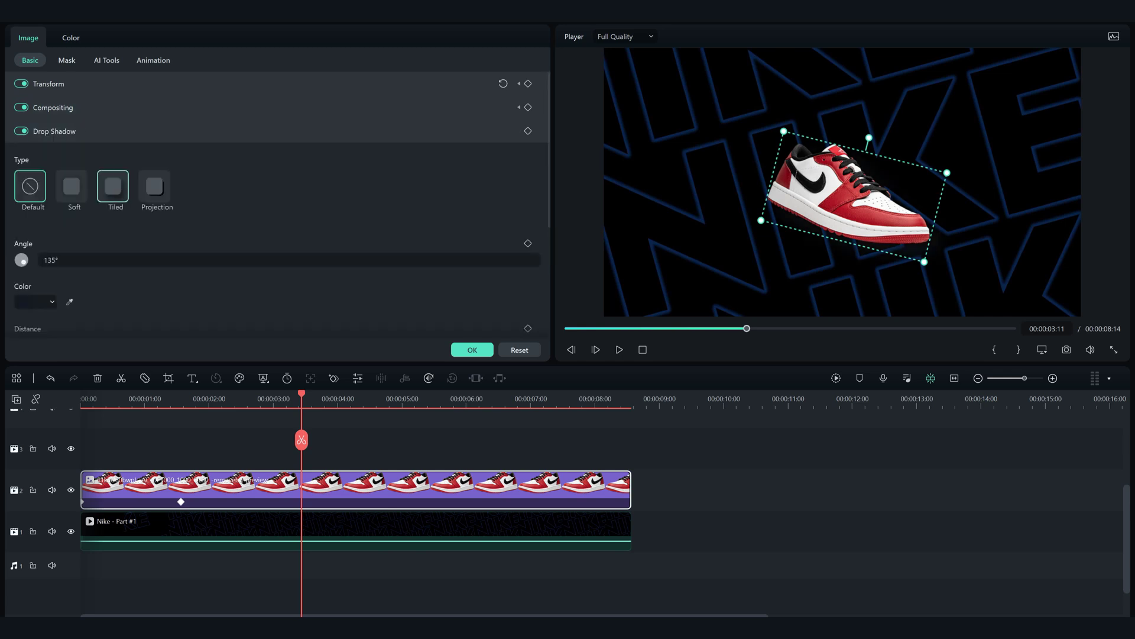
{"action": "left_click", "coordinate": [72, 186]}
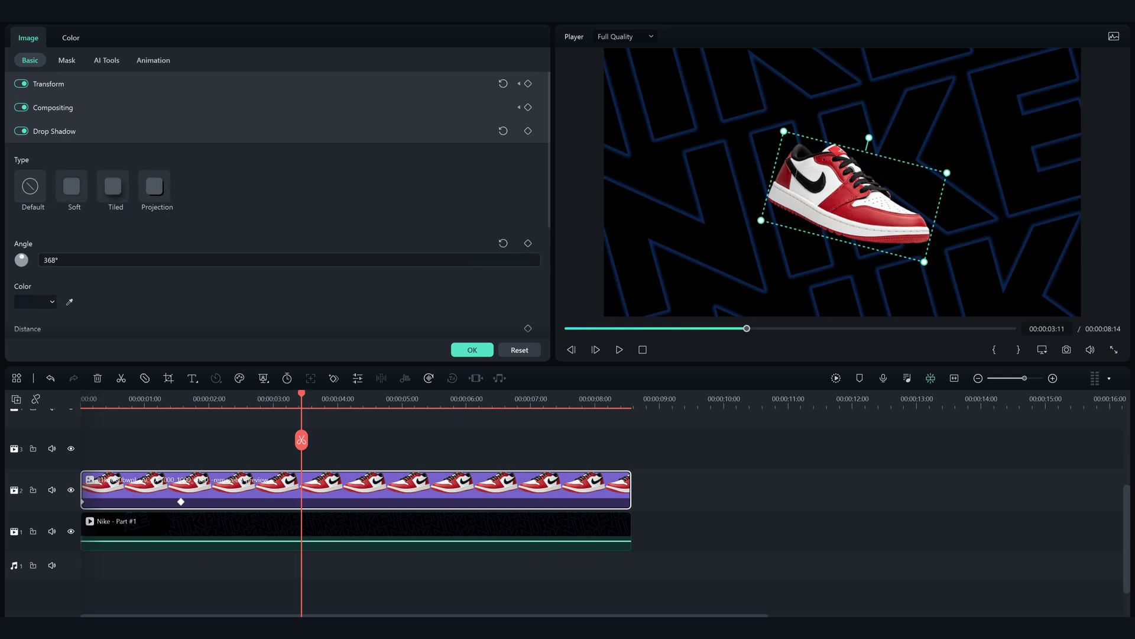
Step: Give the shoe's white drop shadow an angle of -122° and a distance of 15%
{"action": "left_click_drag", "start_coordinate": [41, 273], "coordinate": [64, 274]}
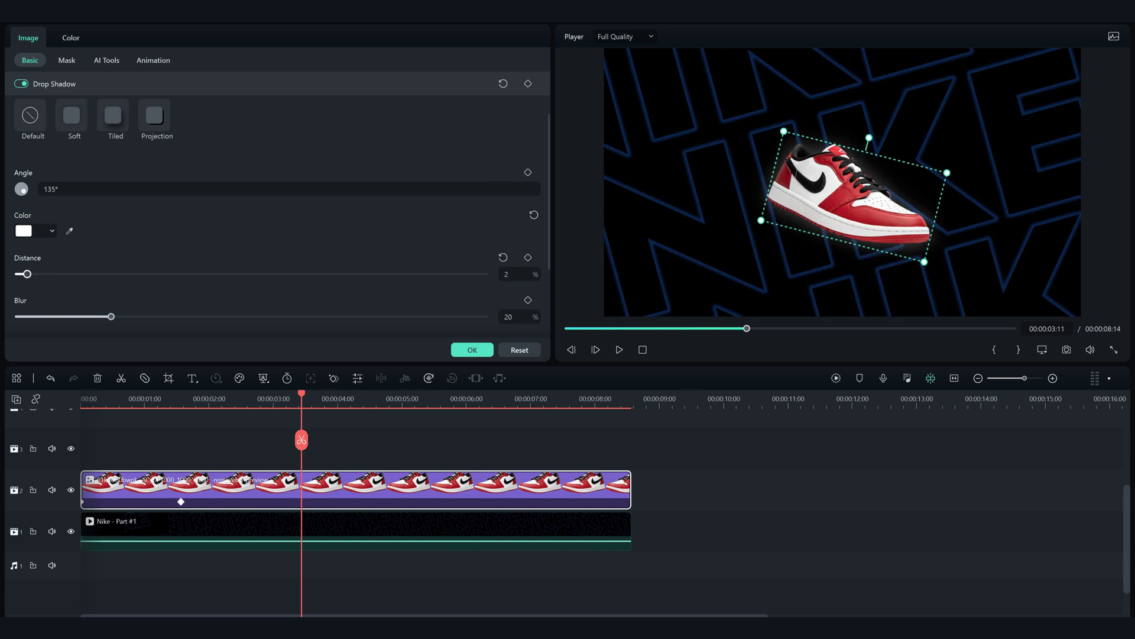
{"action": "left_click_drag", "start_coordinate": [27, 273], "coordinate": [107, 273]}
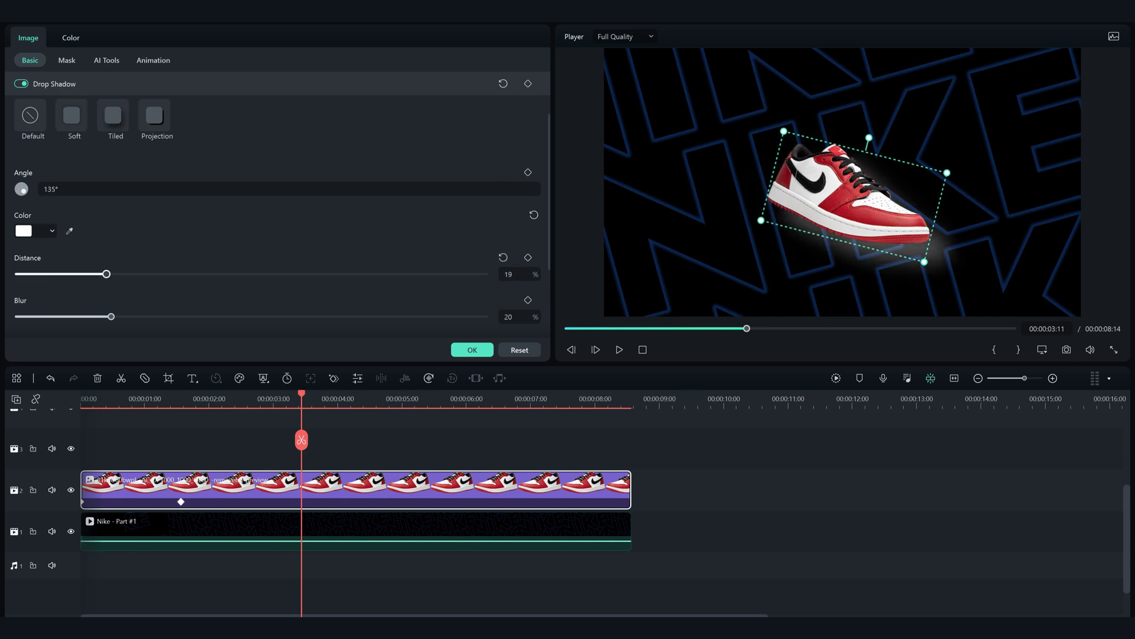
{"action": "left_click_drag", "start_coordinate": [24, 191], "coordinate": [18, 189]}
{"action": "left_click_drag", "start_coordinate": [106, 274], "coordinate": [88, 274]}
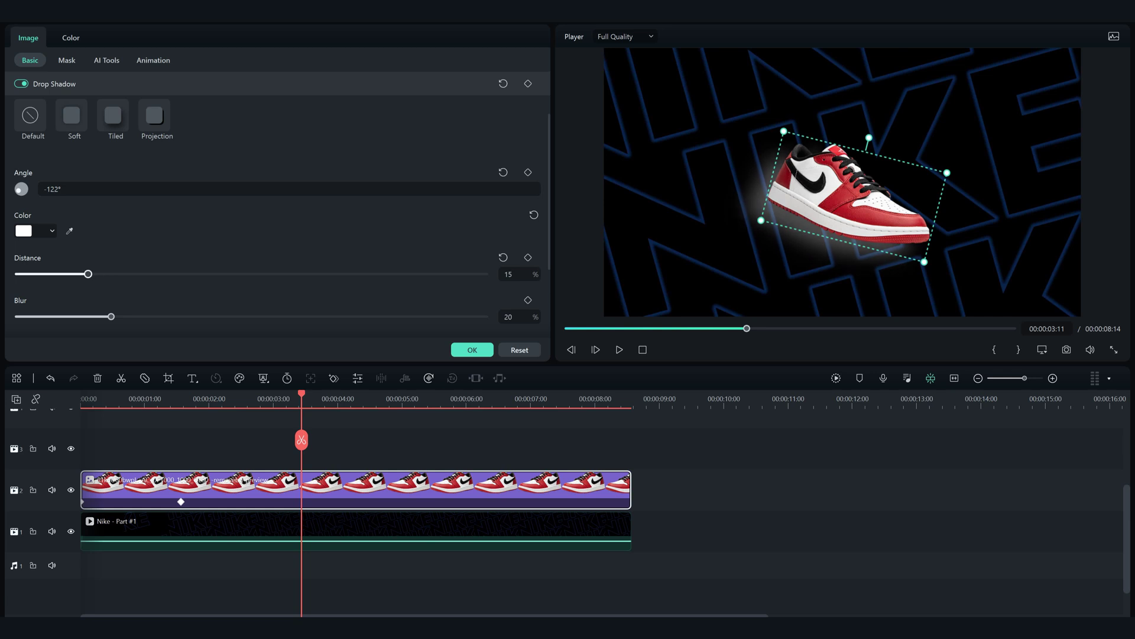
Step: Set the drop shadow's colour to black and its distance to 14%, and accept the image settings
{"action": "left_click", "coordinate": [37, 231]}
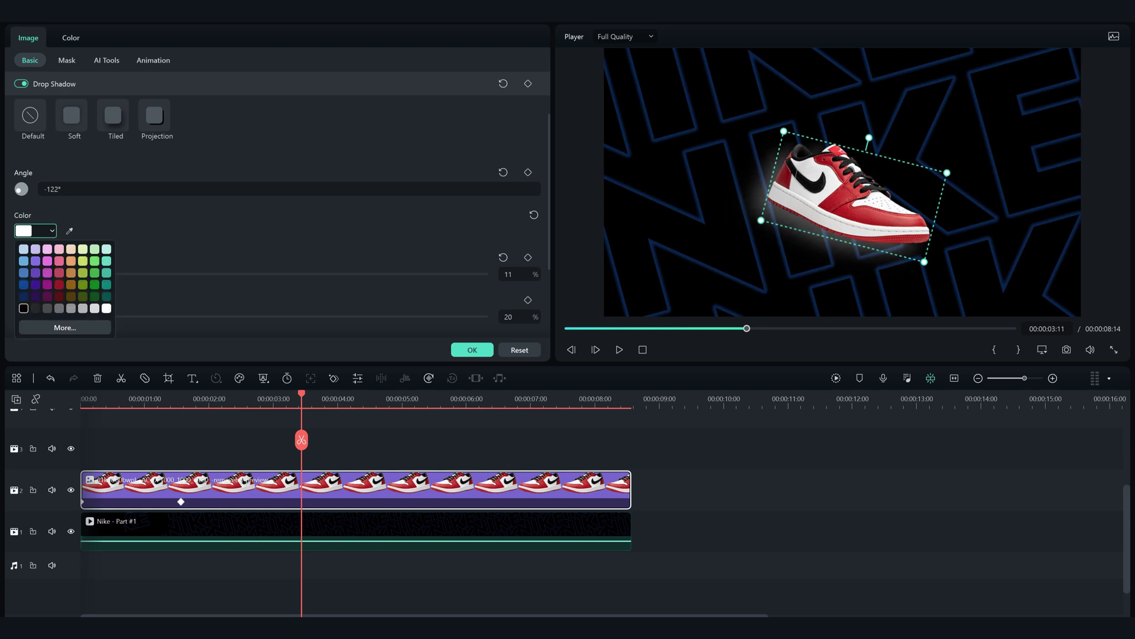
{"action": "left_click", "coordinate": [24, 308]}
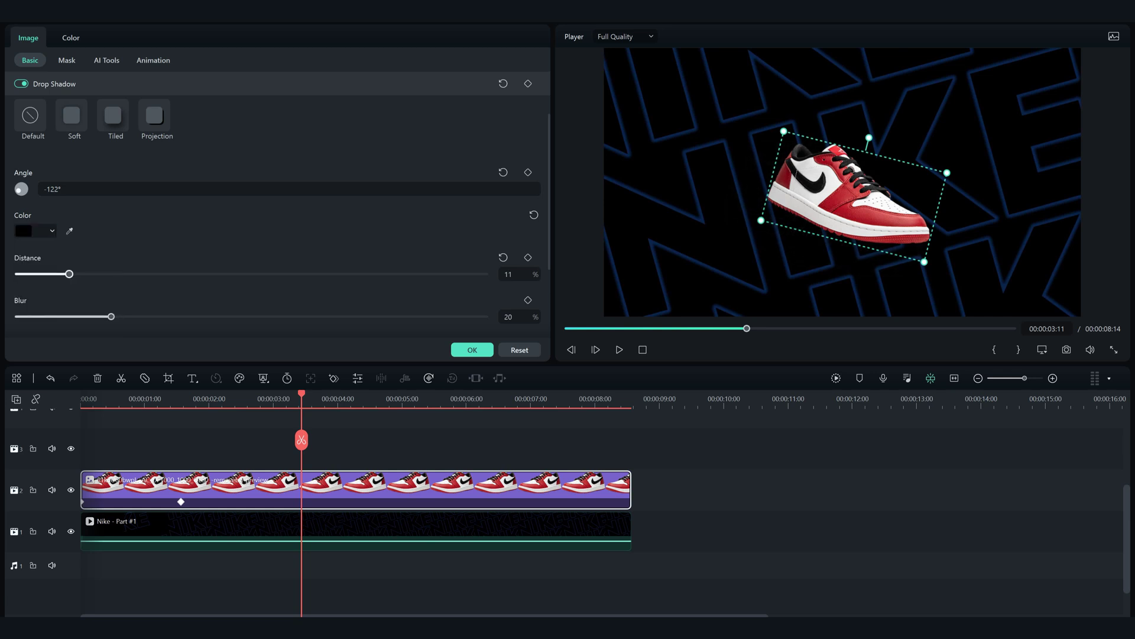
{"action": "scroll", "coordinate": [278, 207], "scroll_direction": "down", "scroll_amount": 2}
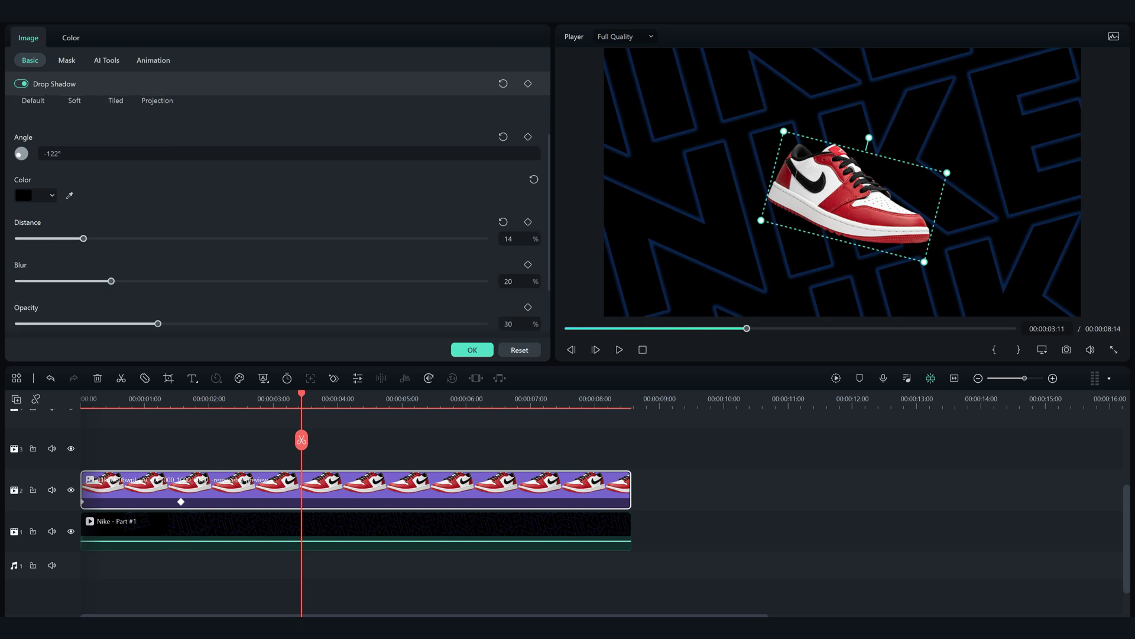
{"action": "left_click", "coordinate": [472, 349]}
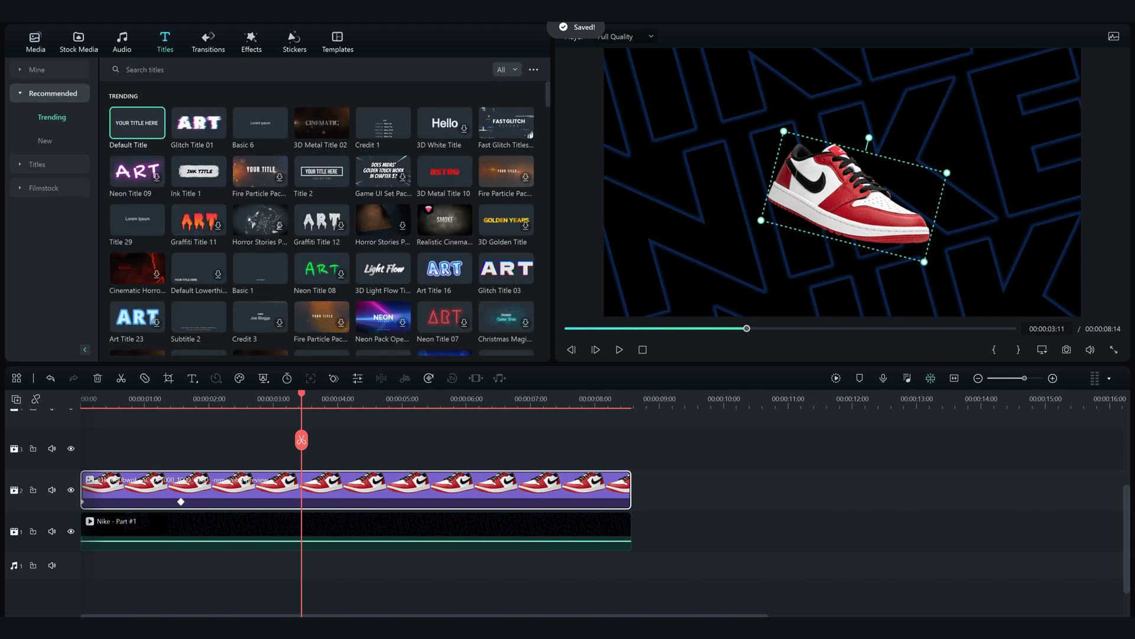
Step: Add a Default Title at the start of track 3 and change its text to SNEA
{"action": "left_click_drag", "start_coordinate": [137, 123], "coordinate": [93, 448]}
{"action": "double_click", "coordinate": [94, 448]}
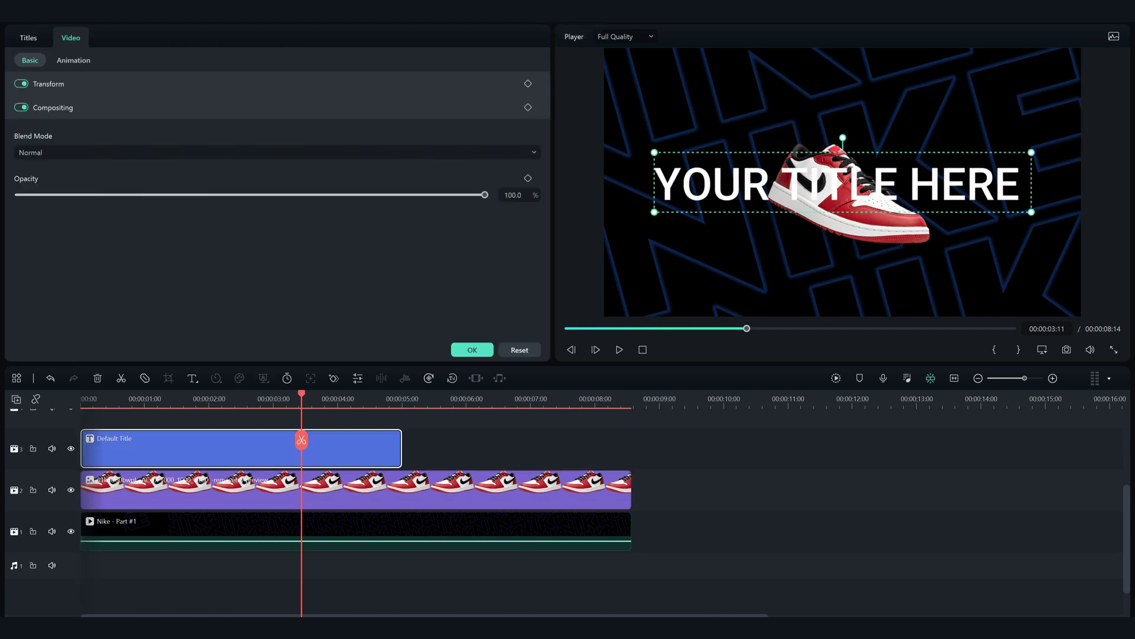
{"action": "left_click", "coordinate": [28, 38]}
{"action": "type", "text": "NIKE"}
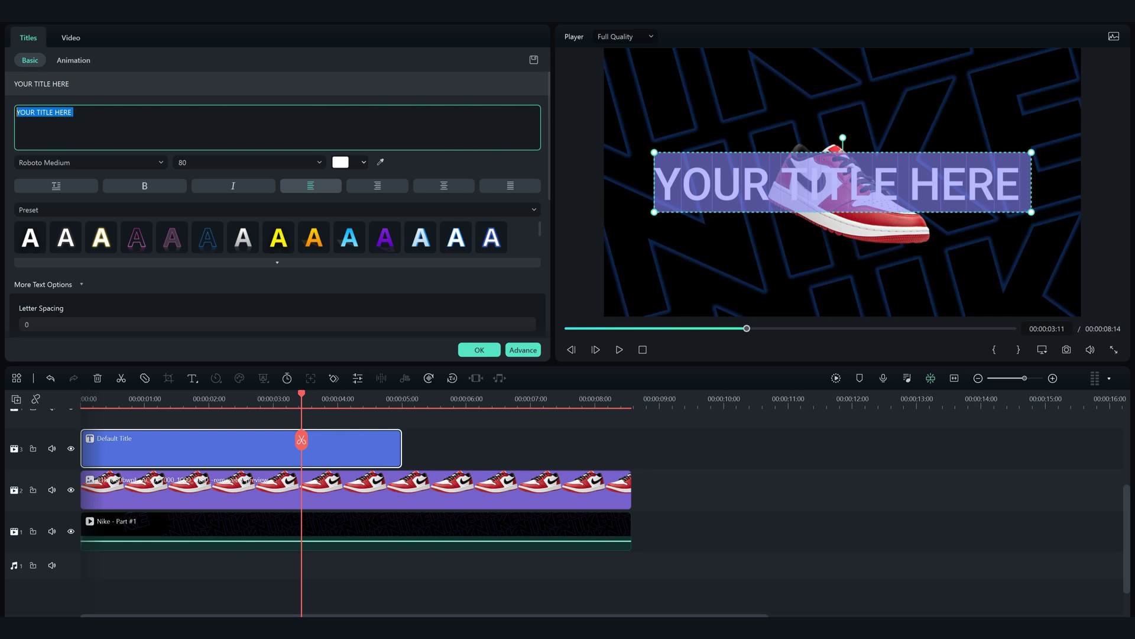
{"action": "type", "text": "SNEA"}
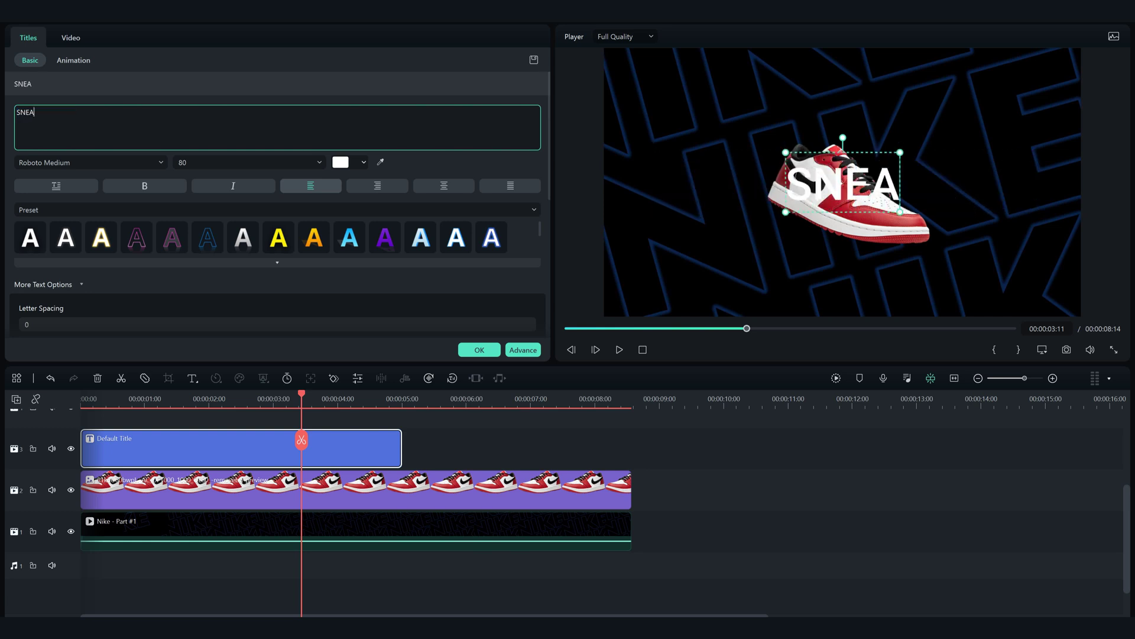
{"action": "type", "text": "K"}
{"action": "key", "text": "BackSpace"}
Step: Set the SNEA title's font to Montserrat Black and place it at the shoe's lower left
{"action": "left_click", "coordinate": [89, 163]}
{"action": "type", "text": "M"}
{"action": "left_click", "coordinate": [65, 204]}
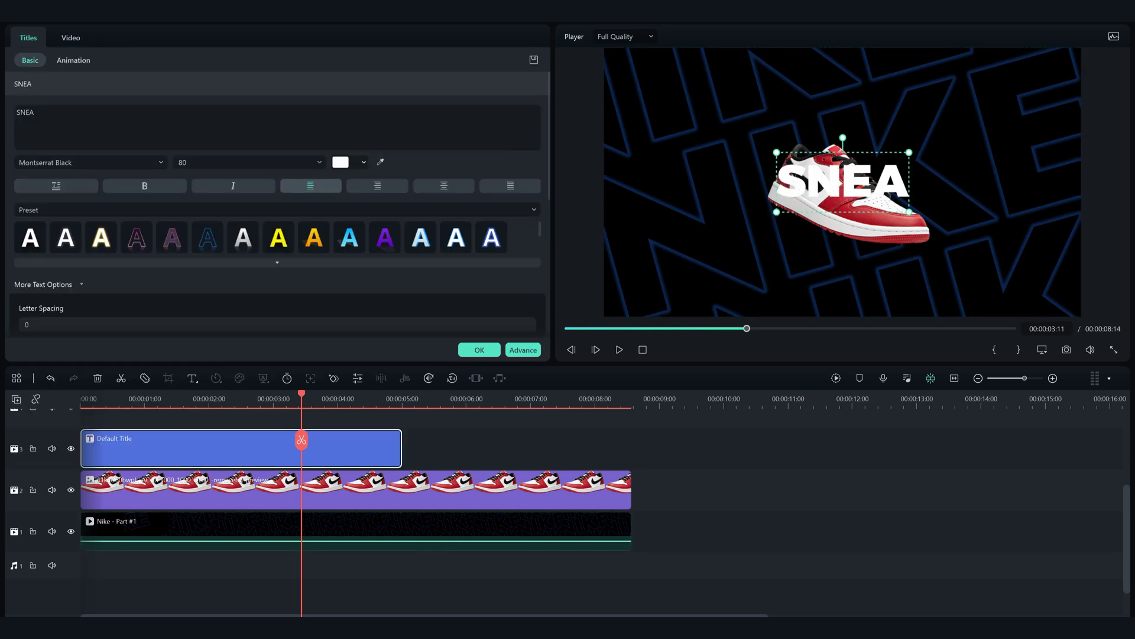
{"action": "left_click_drag", "start_coordinate": [819, 186], "coordinate": [735, 224]}
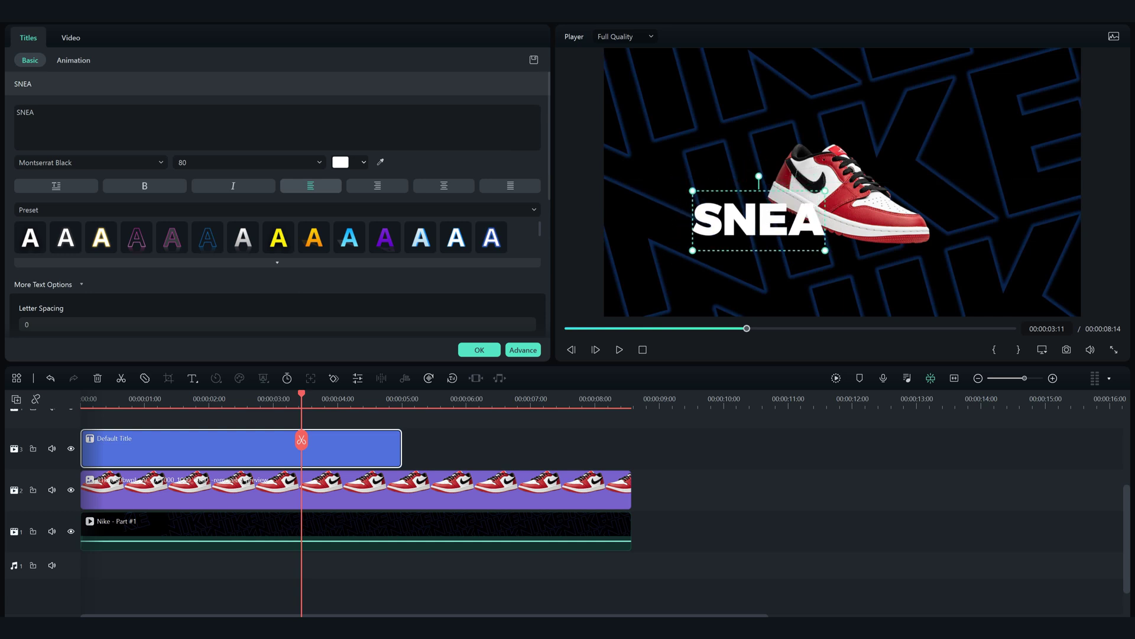
Step: Move the shoe image clip to track 5 above the title and nudge SNEA slightly so its end sits behind the shoe
{"action": "left_click_drag", "start_coordinate": [180, 490], "coordinate": [180, 436]}
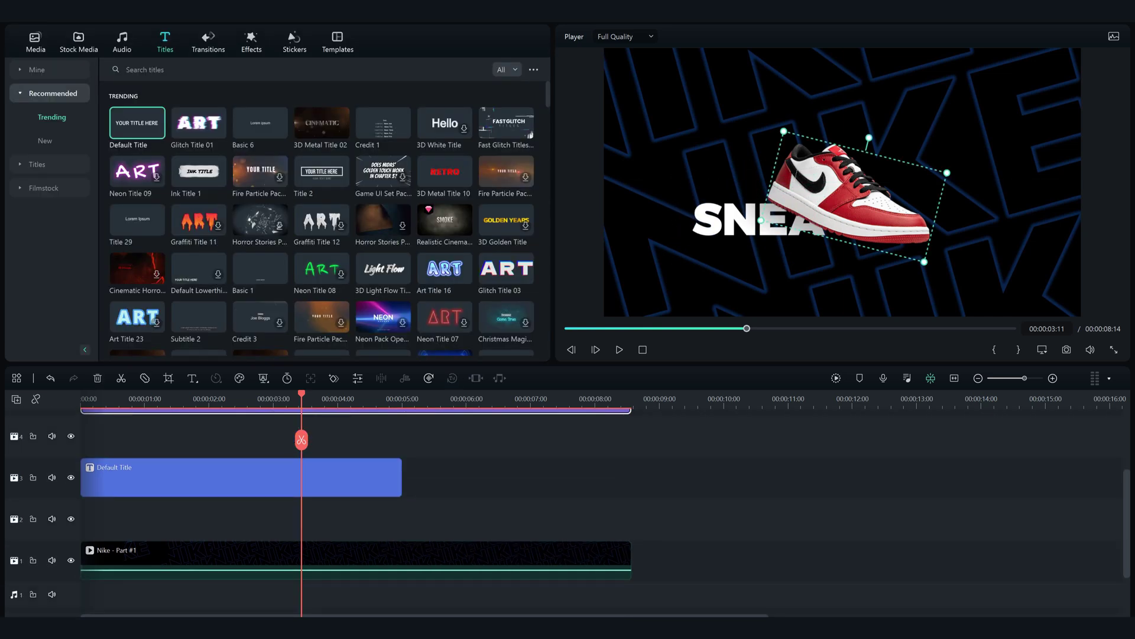
{"action": "left_click", "coordinate": [289, 399]}
{"action": "left_click", "coordinate": [759, 221]}
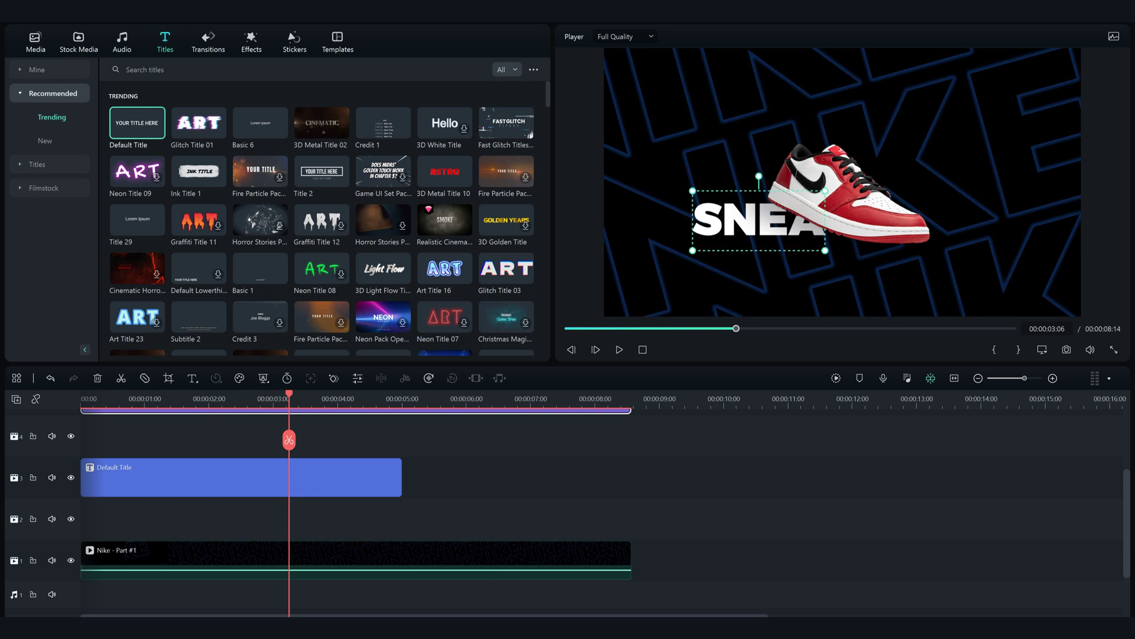
{"action": "mouse_move", "coordinate": [759, 220]}
{"action": "left_mouse_down"}
{"action": "mouse_move", "coordinate": [743, 225]}
{"action": "mouse_move", "coordinate": [764, 218]}
{"action": "left_mouse_up"}
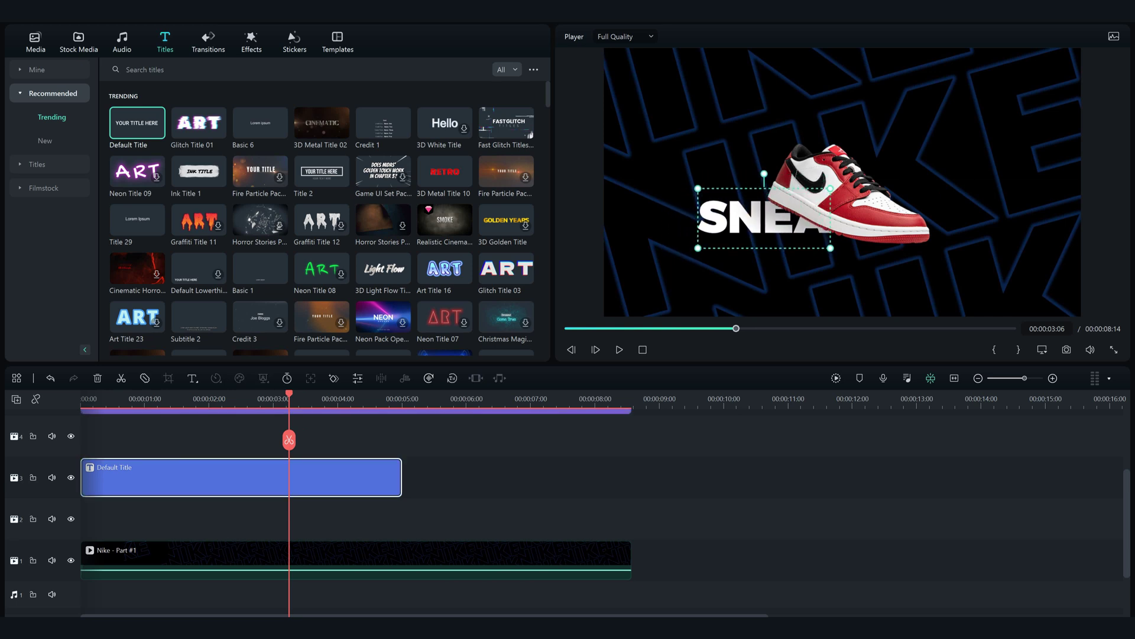
Step: Duplicate the SNEA title clip and place the copy at the start of track 2
{"action": "left_click", "coordinate": [532, 398]}
{"action": "key", "text": "ctrl+v"}
{"action": "left_click_drag", "start_coordinate": [694, 477], "coordinate": [243, 518]}
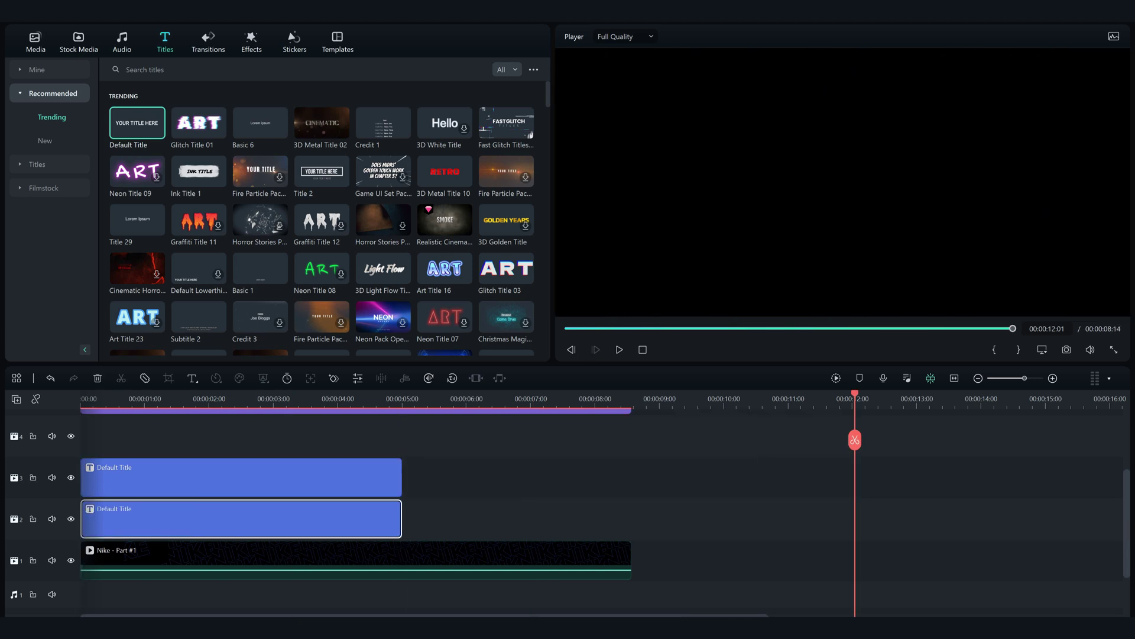
Step: Move the track 3 title to the right of the shoe and change its text to KEARS
{"action": "left_click", "coordinate": [315, 398]}
{"action": "double_click", "coordinate": [243, 518]}
{"action": "left_click_drag", "start_coordinate": [764, 217], "coordinate": [937, 178]}
{"action": "double_click", "coordinate": [937, 179]}
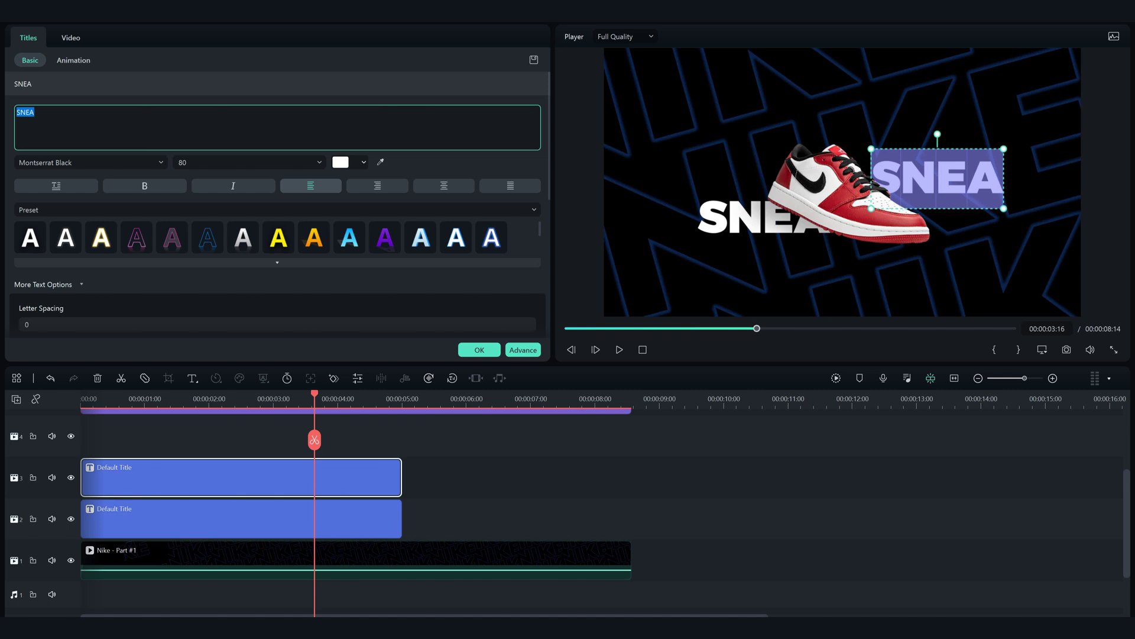
{"action": "type", "text": "KEARS"}
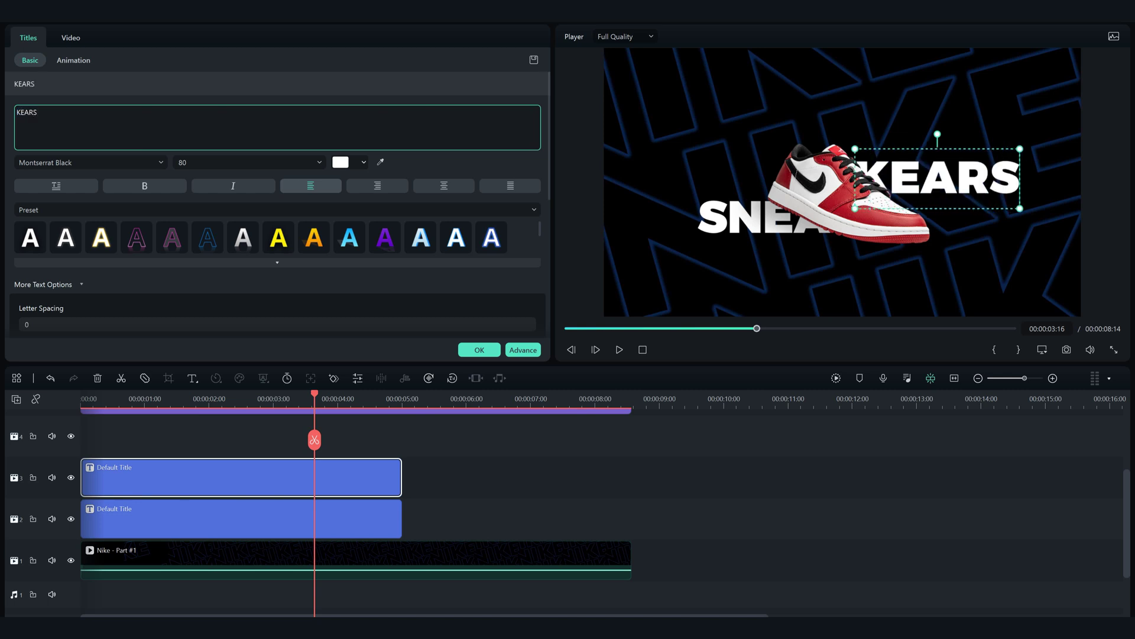
Step: Fine-tune the positions of the SNEA and KEARS titles so both are partly hidden behind the shoe
{"action": "left_click_drag", "start_coordinate": [938, 178], "coordinate": [943, 182]}
{"action": "left_click_drag", "start_coordinate": [747, 217], "coordinate": [740, 211]}
{"action": "left_click_drag", "start_coordinate": [943, 182], "coordinate": [944, 182]}
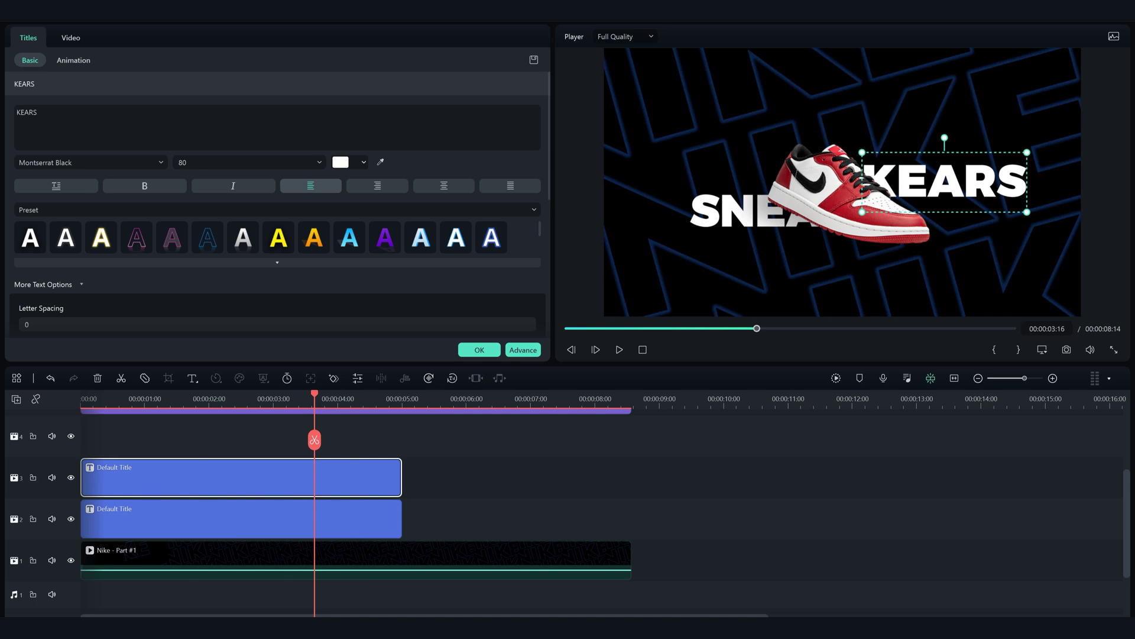
{"action": "left_click_drag", "start_coordinate": [944, 183], "coordinate": [946, 183]}
Step: Change the text colour of the KEARS title to a pinkish red
{"action": "double_click", "coordinate": [946, 182]}
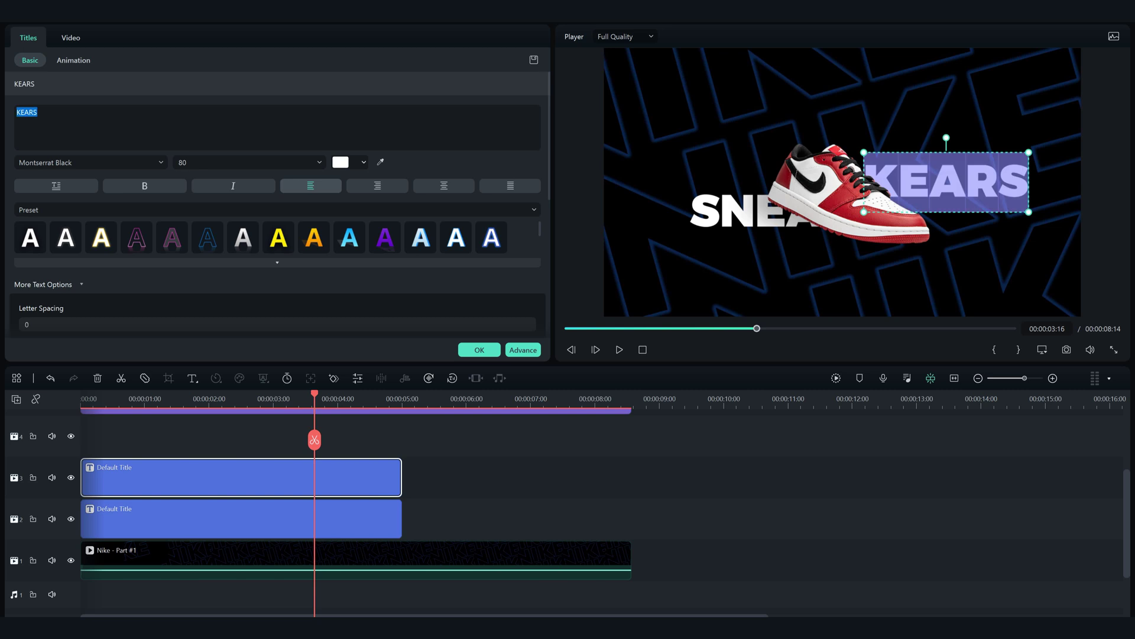
{"action": "left_click", "coordinate": [350, 162]}
{"action": "left_click", "coordinate": [376, 204]}
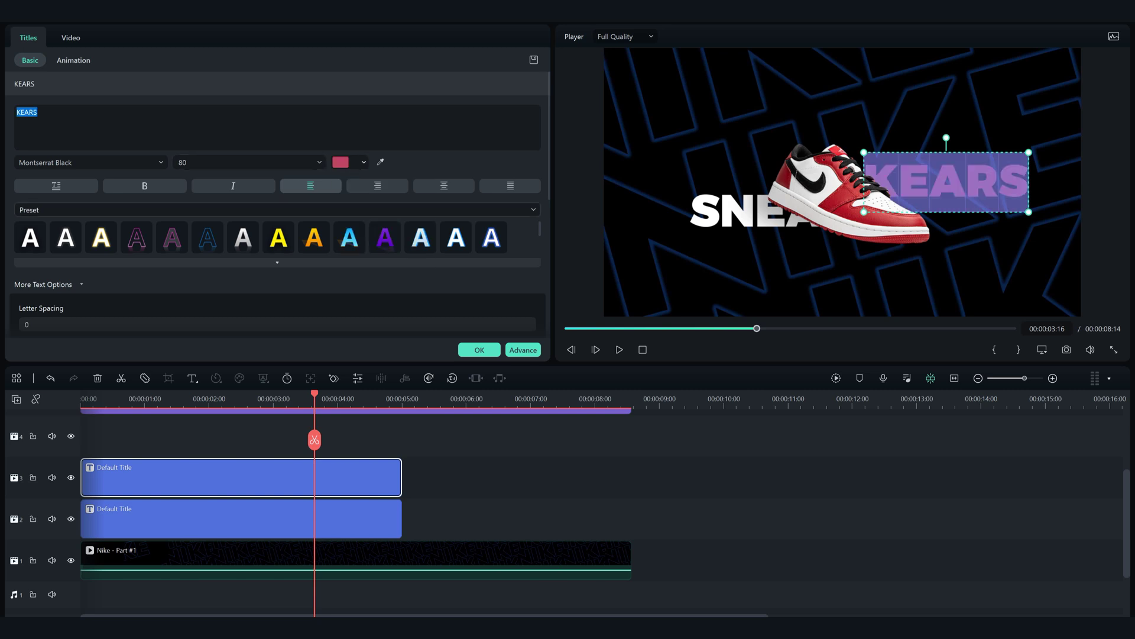
{"action": "left_click", "coordinate": [350, 162]}
{"action": "left_click", "coordinate": [382, 259]}
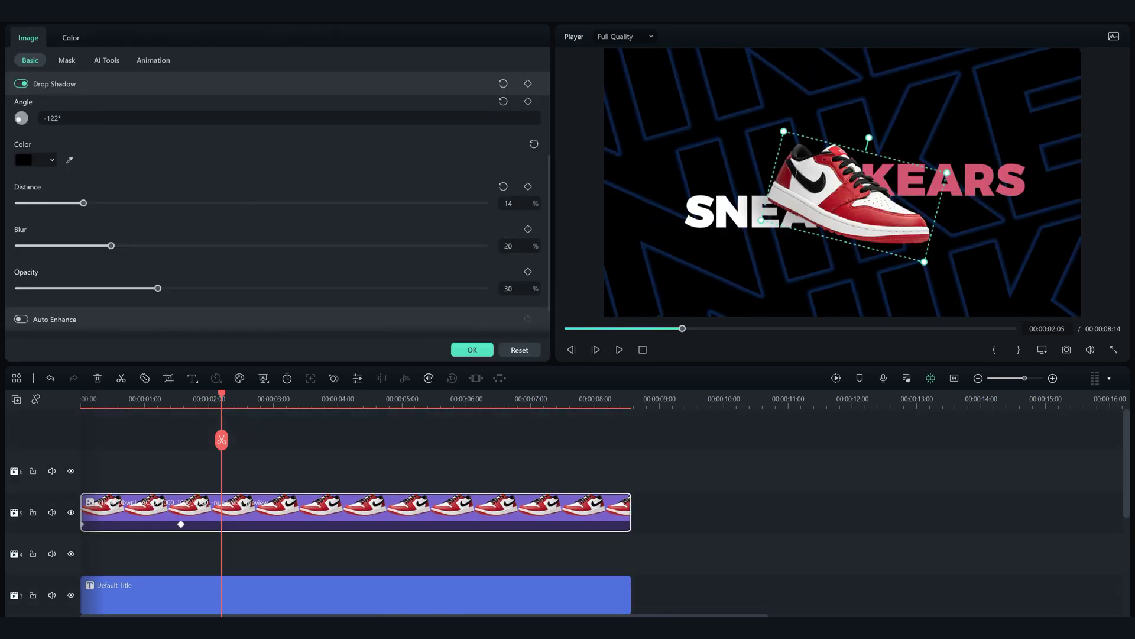
Step: Apply the Push transition to the start of the SNEA title on track 2, leaving the KEARS title without one
{"action": "key", "text": "Home"}
{"action": "scroll", "coordinate": [356, 512], "scroll_direction": "down", "scroll_amount": 2}
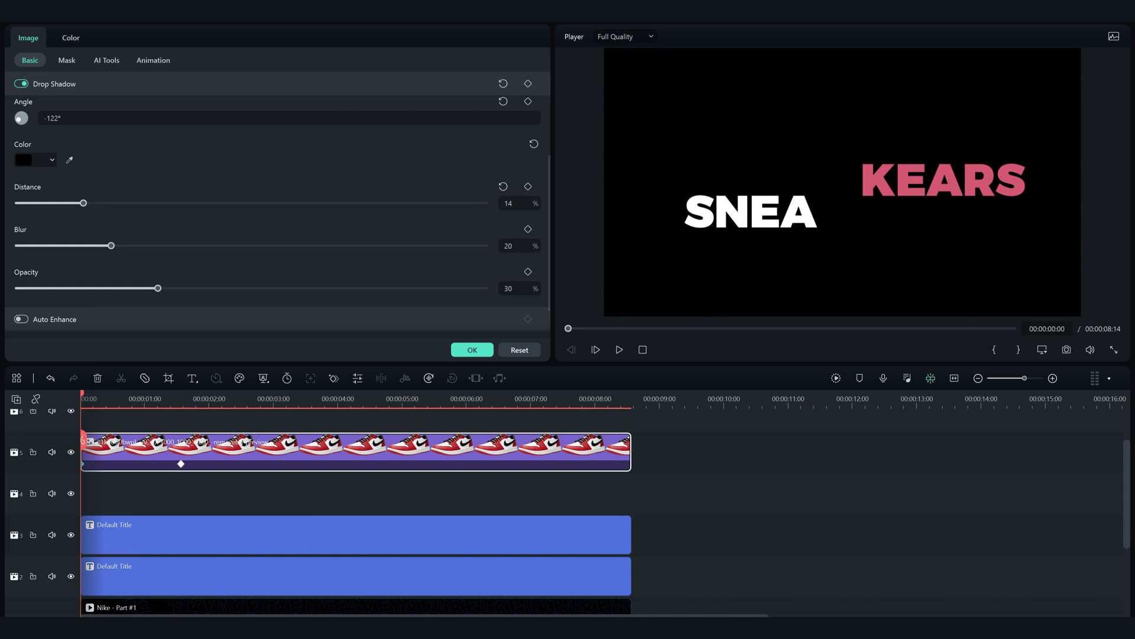
{"action": "left_click", "coordinate": [472, 349]}
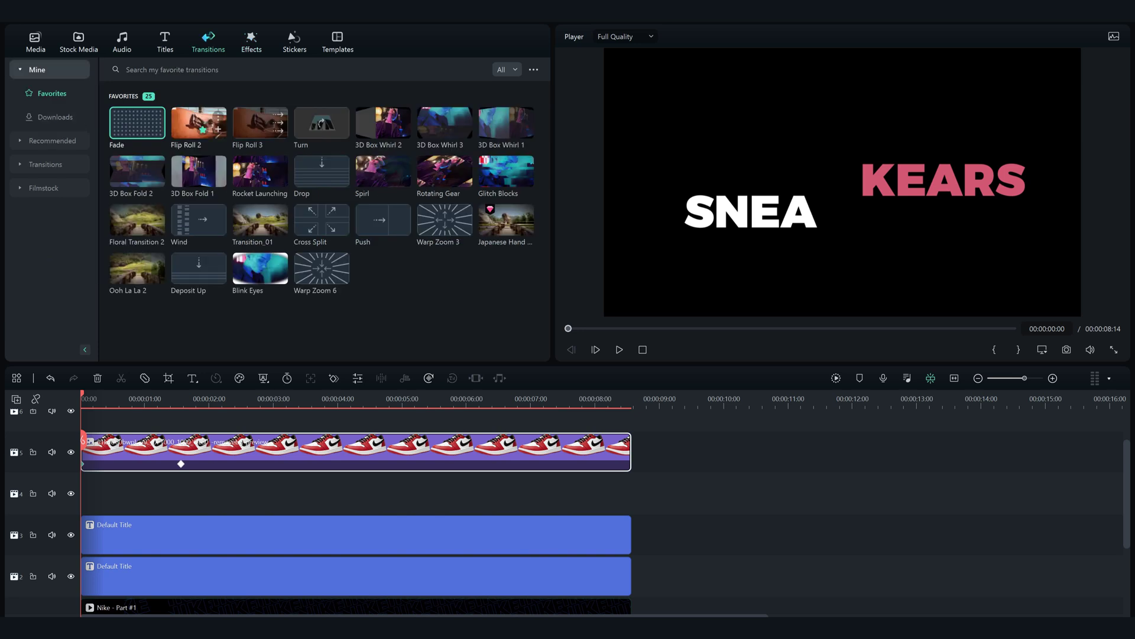
{"action": "left_click_drag", "start_coordinate": [379, 220], "coordinate": [142, 532]}
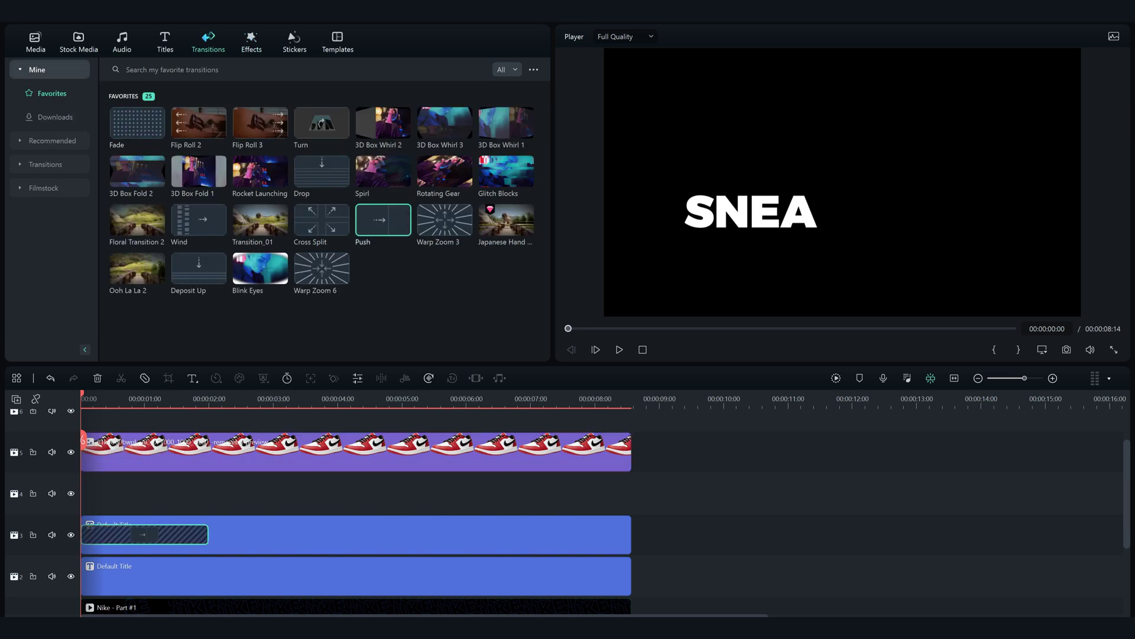
{"action": "key", "text": "ctrl+z"}
{"action": "left_click_drag", "start_coordinate": [384, 220], "coordinate": [112, 575]}
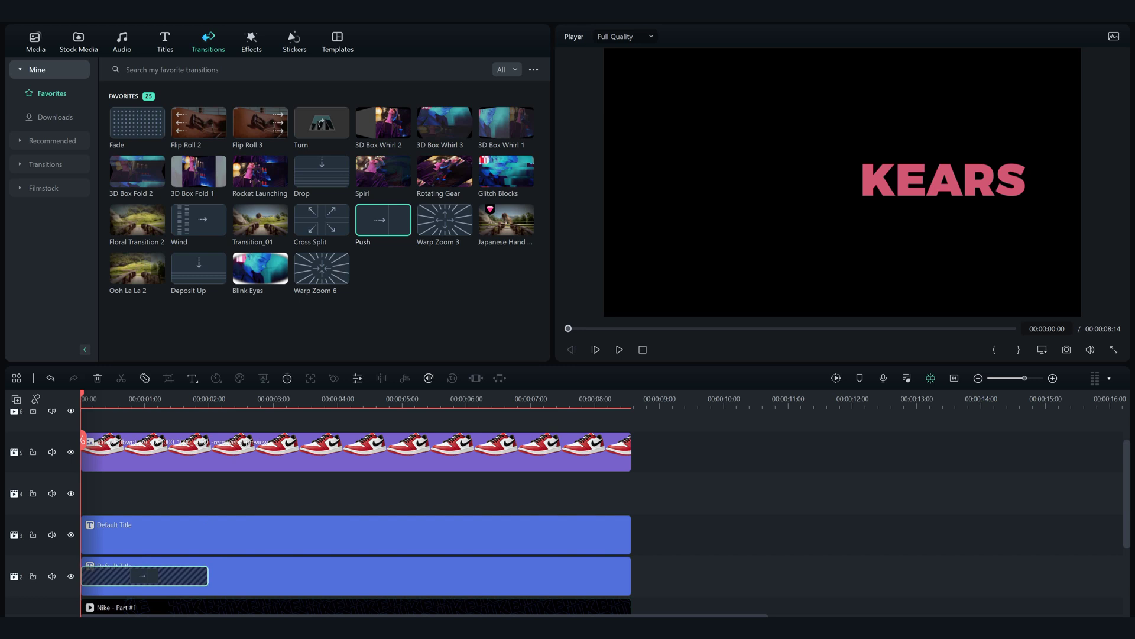
Step: Trim the SNEA title to start at about 0.5 seconds, set its Push transition to about 1.8 seconds long, and preview it
{"action": "left_click", "coordinate": [131, 399]}
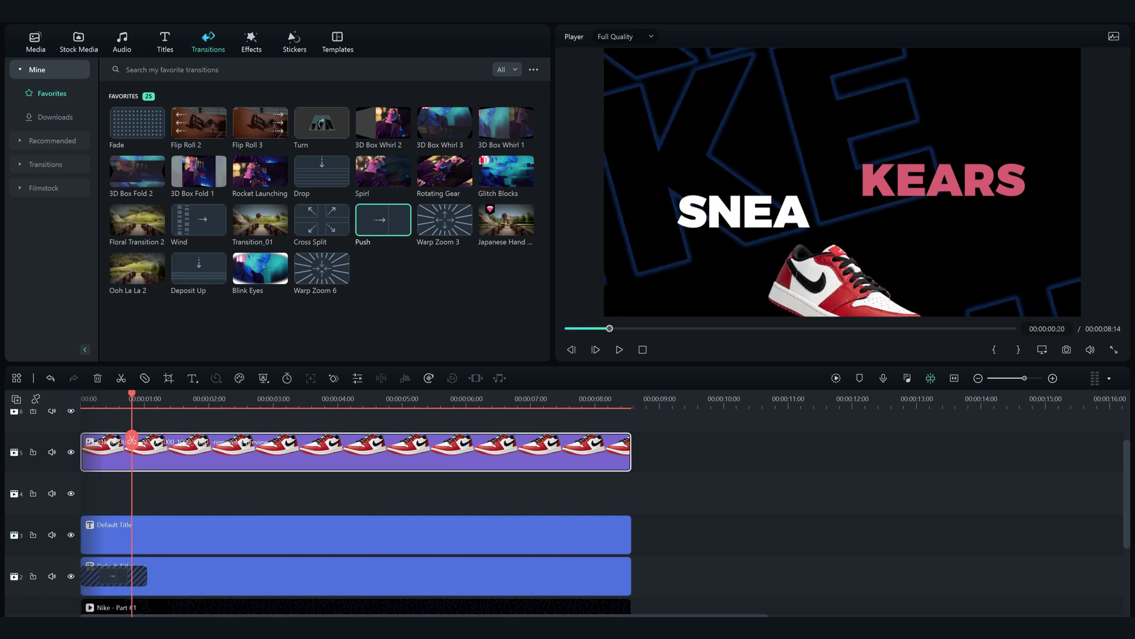
{"action": "double_click", "coordinate": [131, 453]}
{"action": "left_click_drag", "start_coordinate": [131, 440], "coordinate": [181, 441]}
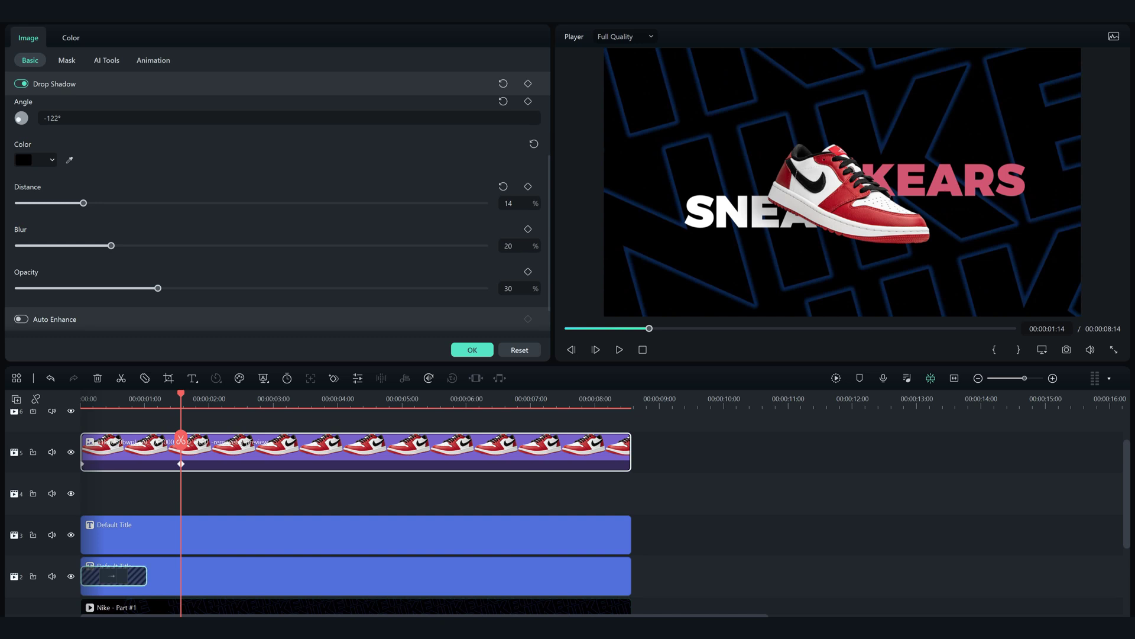
{"action": "left_click_drag", "start_coordinate": [82, 562], "coordinate": [125, 561]}
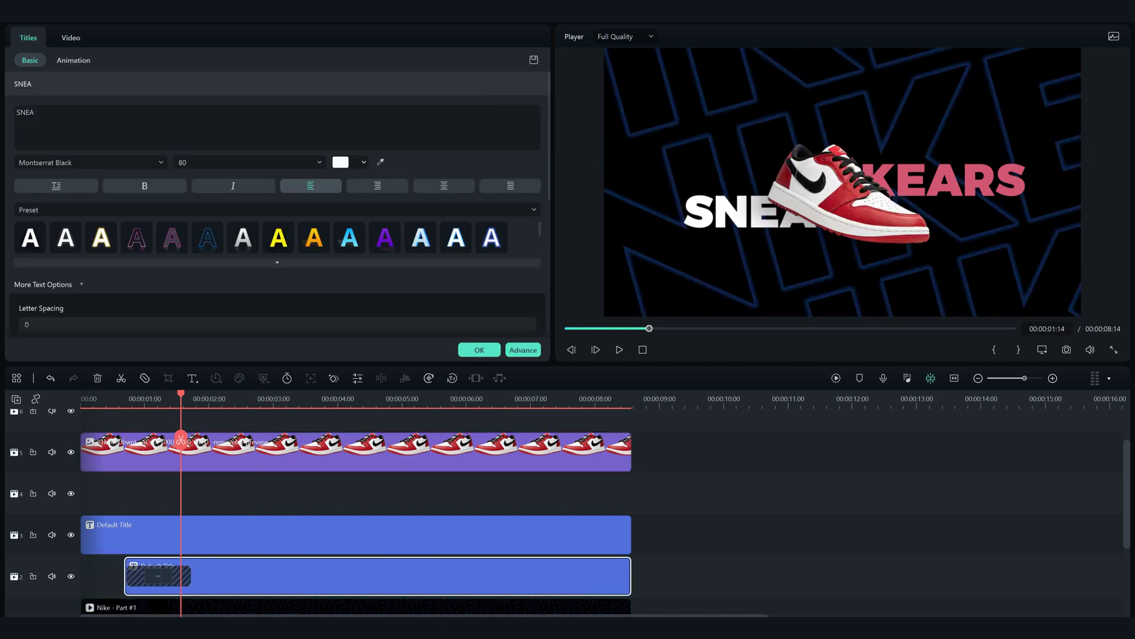
{"action": "left_click", "coordinate": [106, 399]}
{"action": "key", "text": "space"}
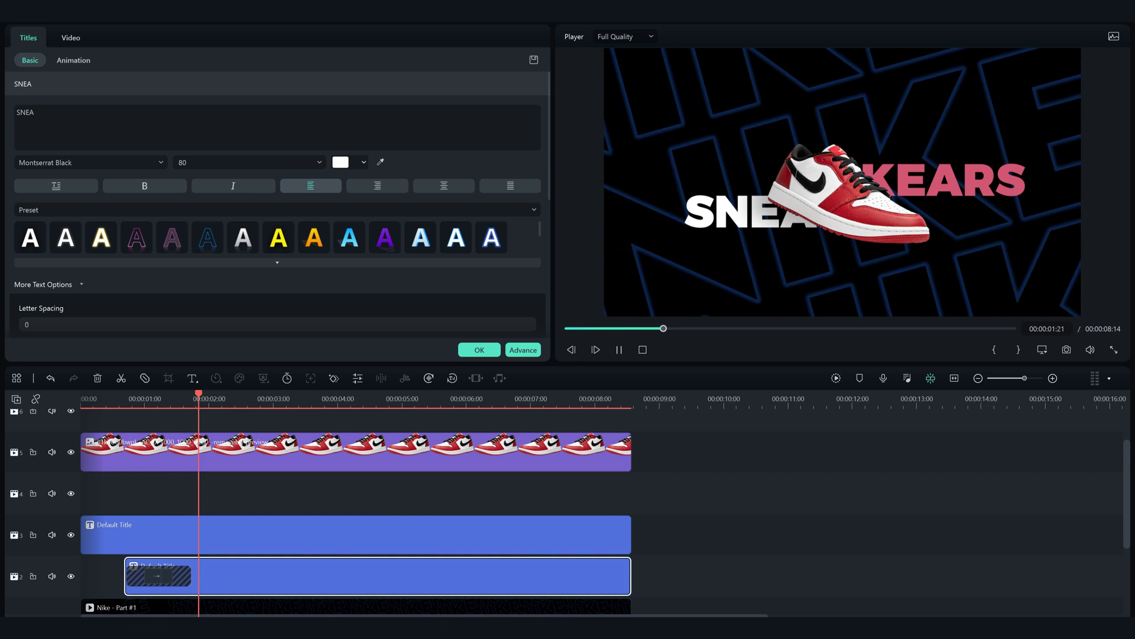
{"action": "left_click_drag", "start_coordinate": [190, 576], "coordinate": [239, 576]}
{"action": "left_click_drag", "start_coordinate": [125, 561], "coordinate": [110, 561]}
{"action": "left_click", "coordinate": [95, 398]}
{"action": "key", "text": "space"}
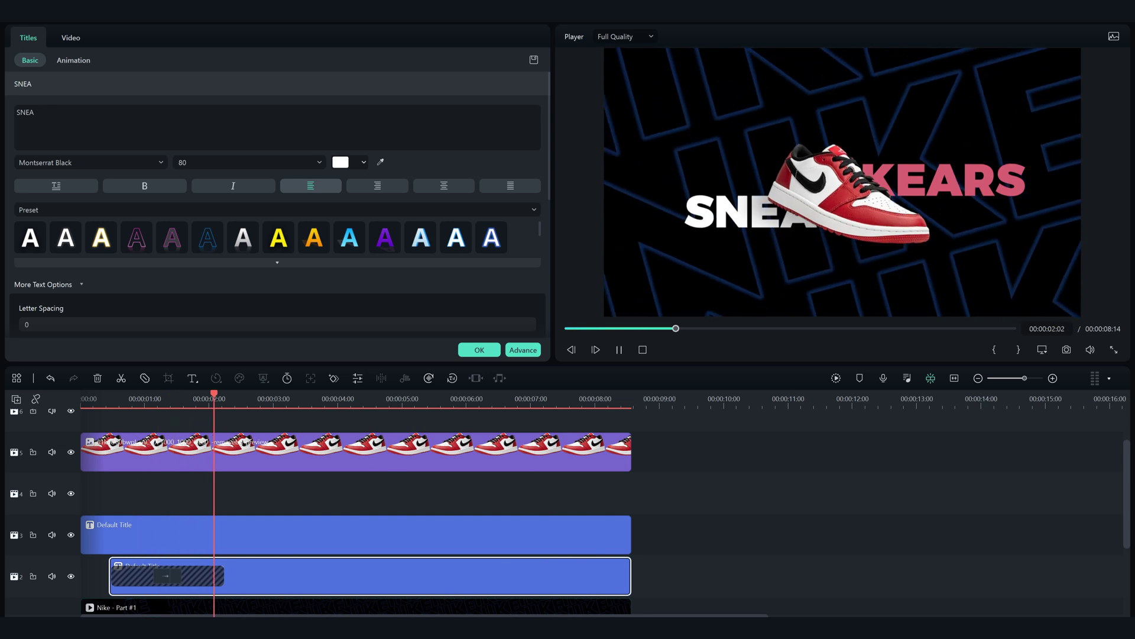
{"action": "key", "text": "space"}
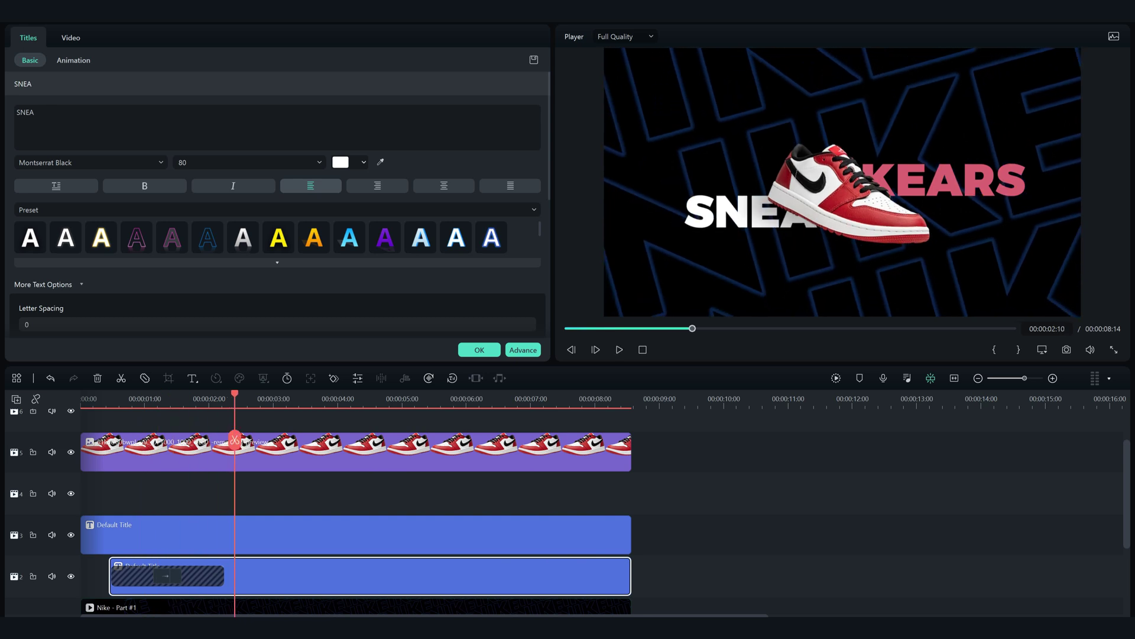
Step: Trim the KEARS title to start at about 1.2 seconds and apply the String Blur animation to it
{"action": "left_click", "coordinate": [356, 534]}
{"action": "left_click_drag", "start_coordinate": [82, 535], "coordinate": [159, 535]}
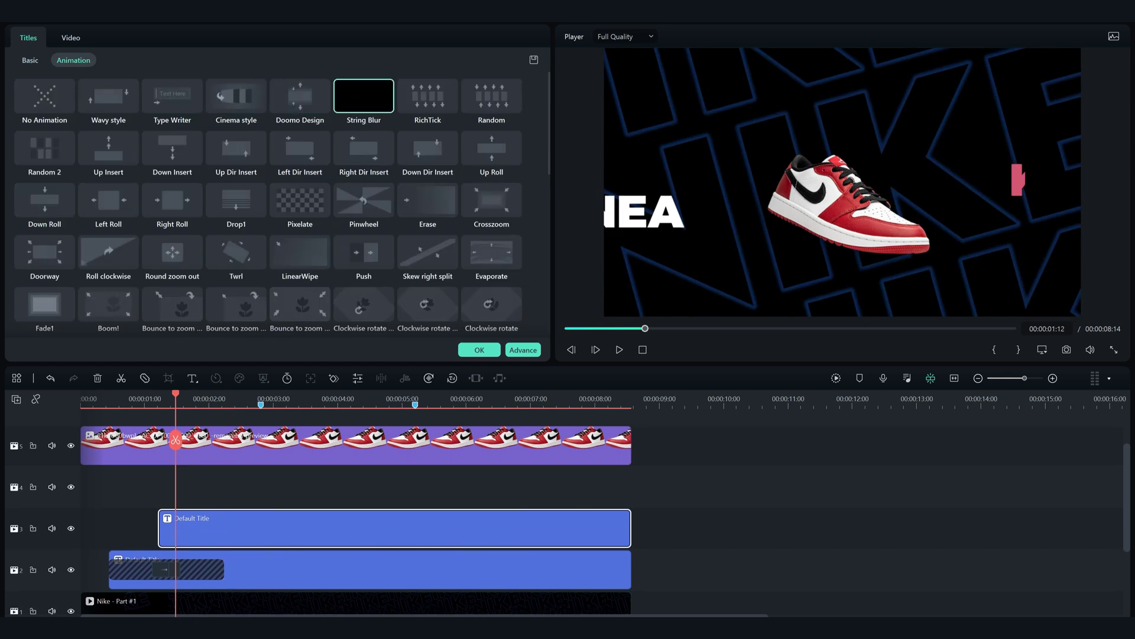
{"action": "double_click", "coordinate": [364, 95]}
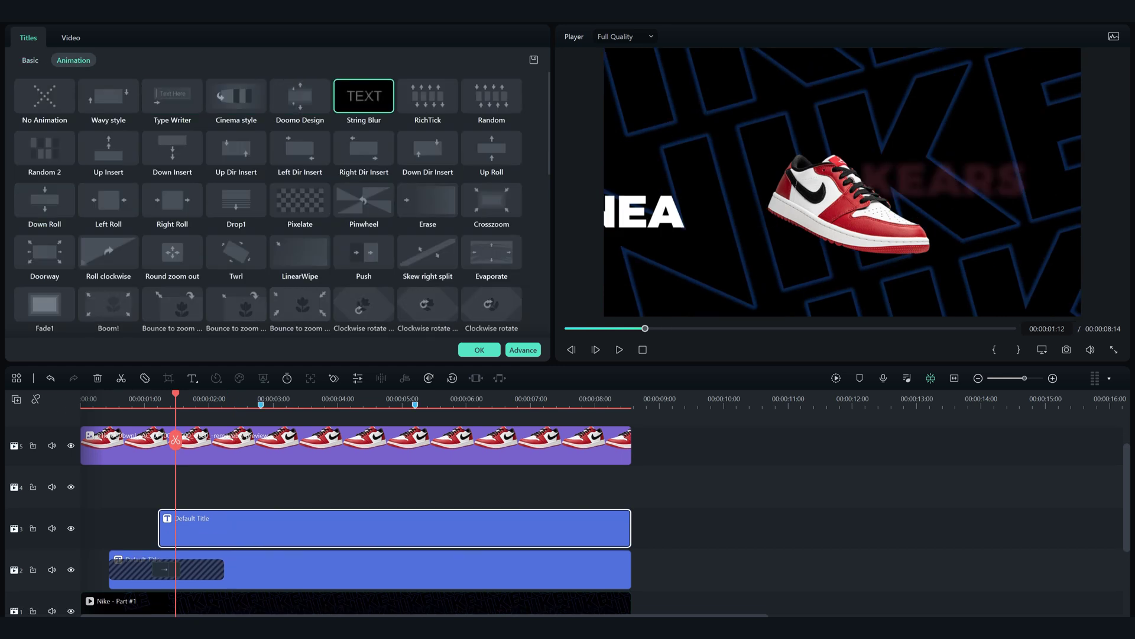
Step: Lengthen the KEARS title's opening animation to about 3.2 seconds in the advanced text editor, apply it and save the project
{"action": "left_click", "coordinate": [523, 350]}
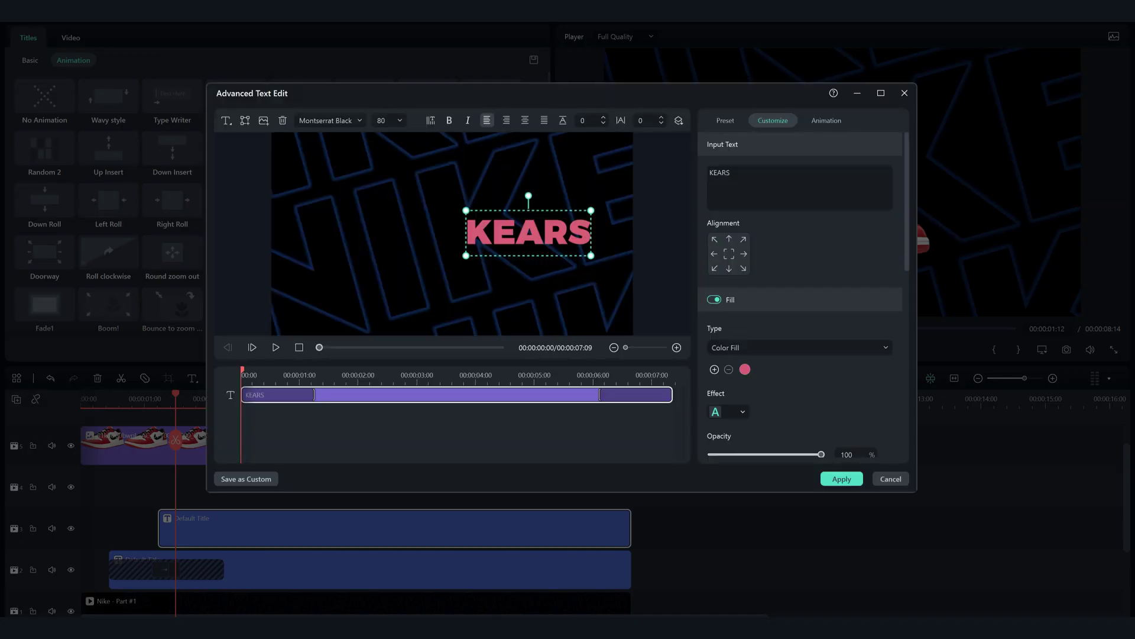
{"action": "left_click_drag", "start_coordinate": [314, 394], "coordinate": [431, 394]}
{"action": "key", "text": "space"}
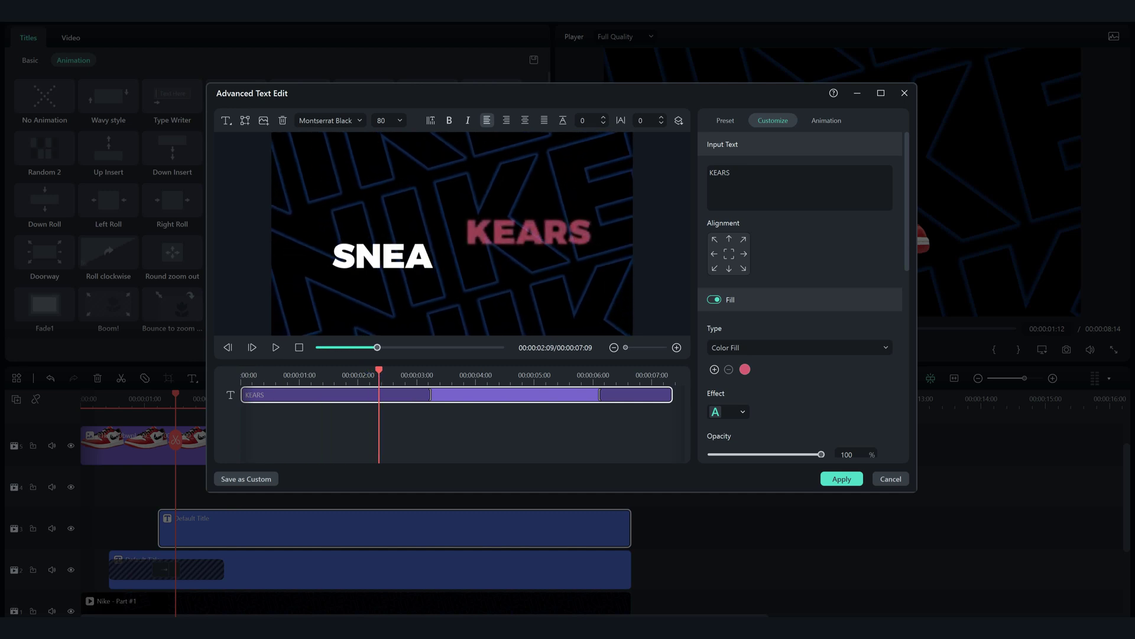
{"action": "left_click", "coordinate": [842, 478]}
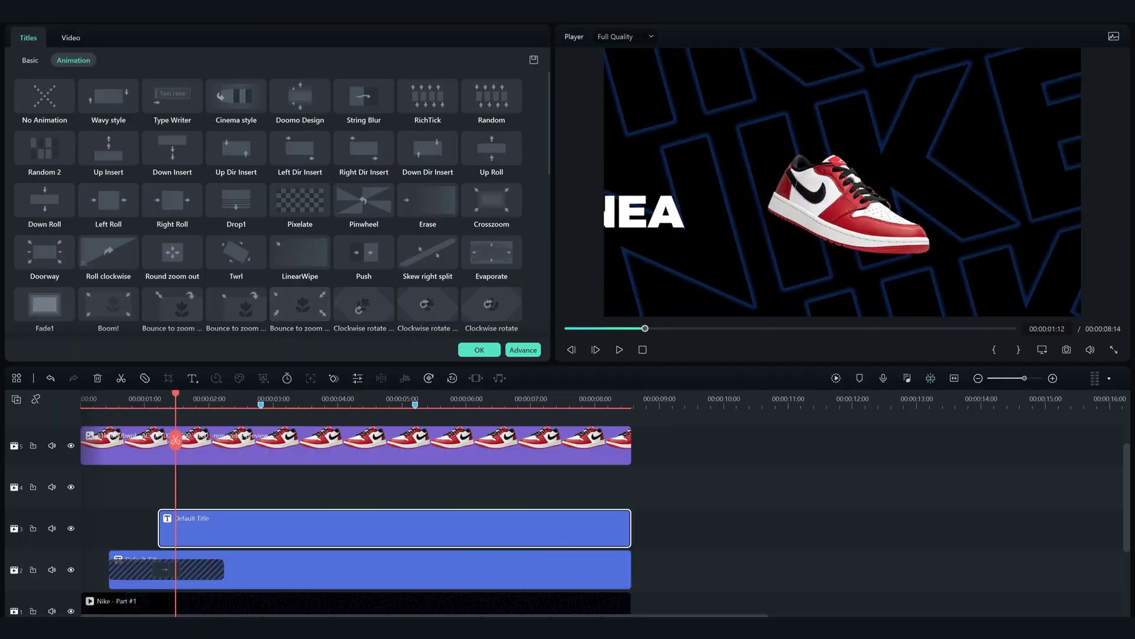
{"action": "key", "text": "space"}
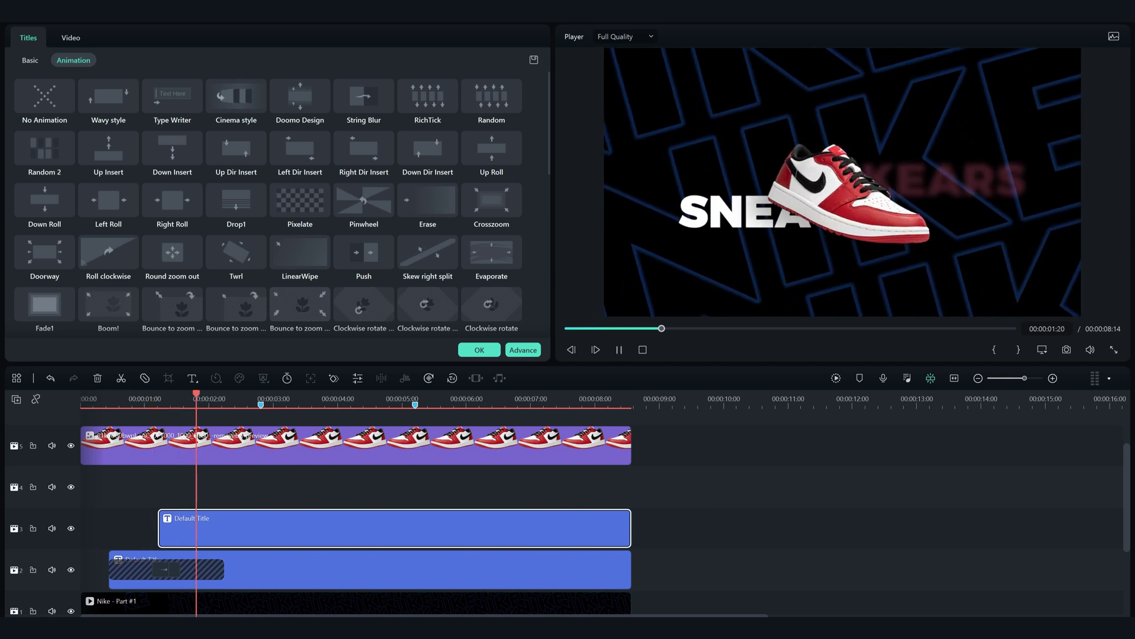
{"action": "left_click", "coordinate": [479, 349]}
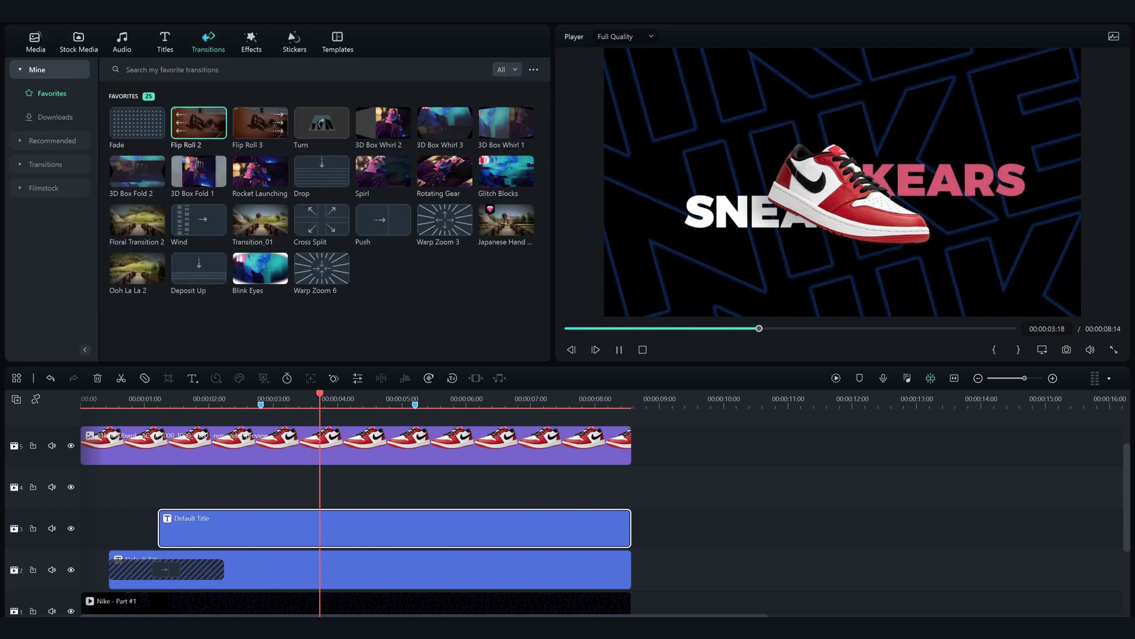
{"action": "key", "text": "ctrl+s"}
Step: Place the line-particles clip at the start of track 2, beneath the titles, and trim its end to match the other clips
{"action": "left_click_drag", "start_coordinate": [156, 399], "coordinate": [81, 399]}
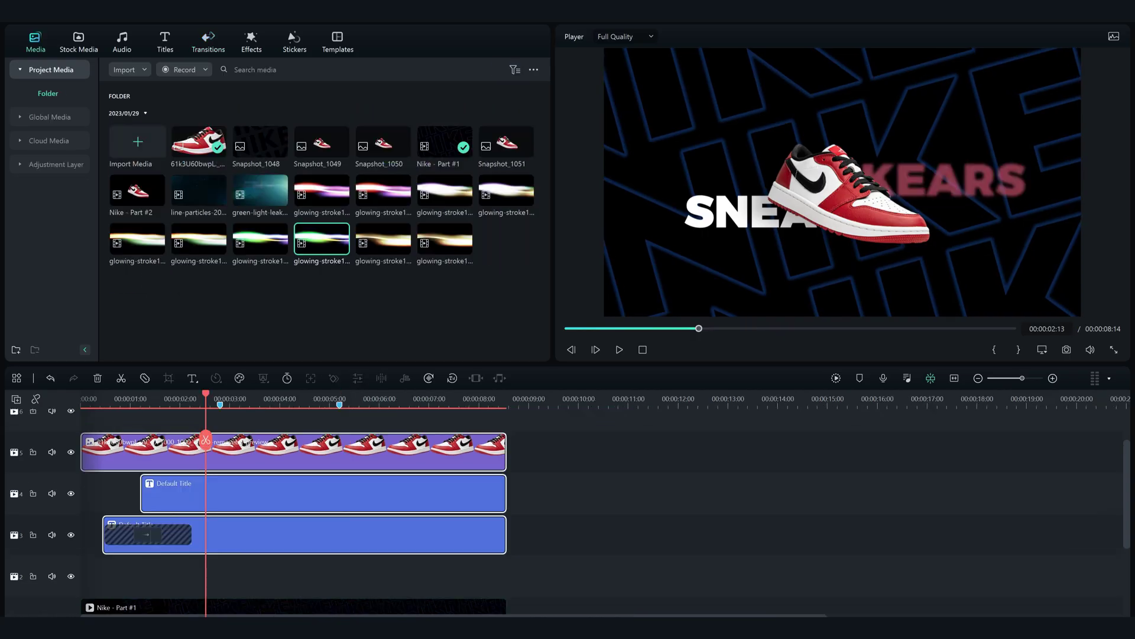
{"action": "key", "text": "Home"}
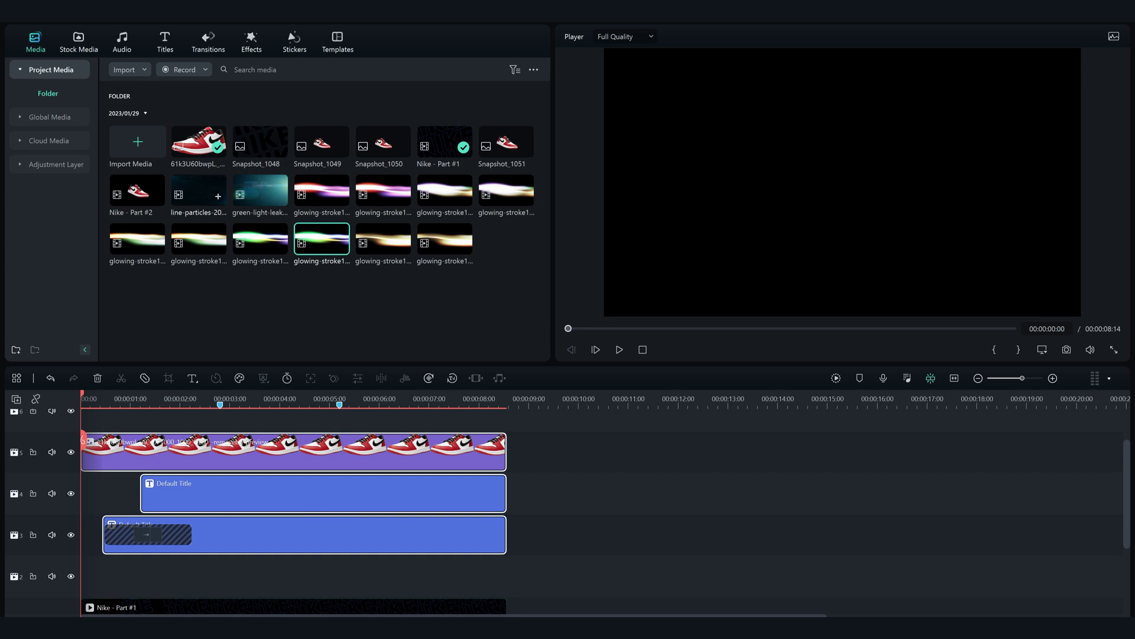
{"action": "double_click", "coordinate": [199, 190]}
{"action": "left_click_drag", "start_coordinate": [199, 190], "coordinate": [88, 576]}
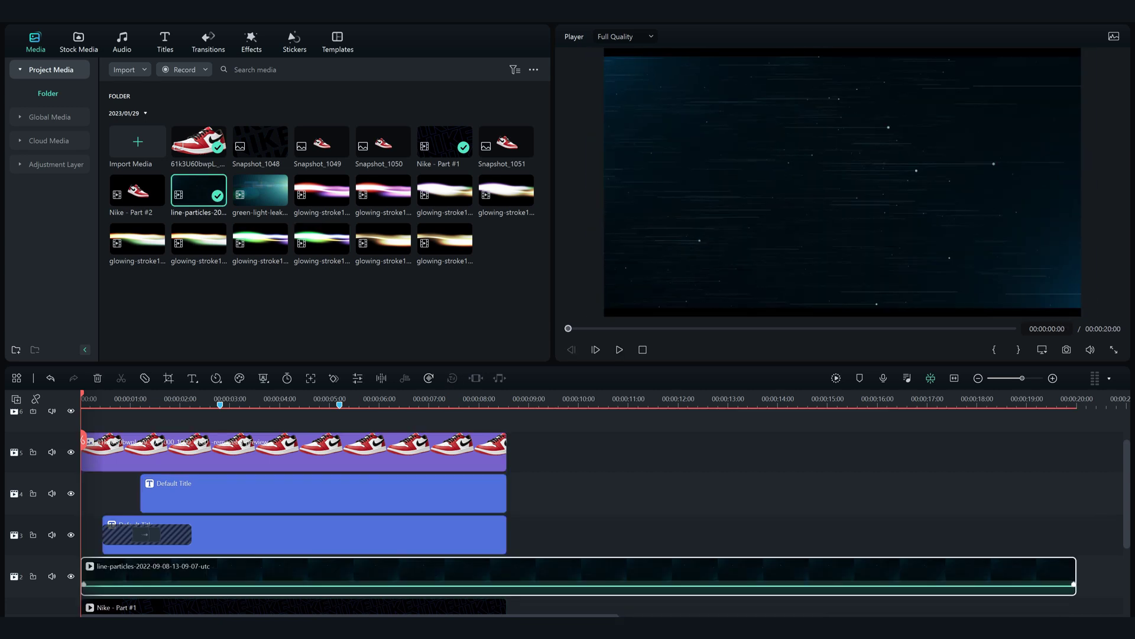
{"action": "left_click_drag", "start_coordinate": [1076, 576], "coordinate": [507, 577]}
Step: Set the blend mode of the line-particles clip to Screen
{"action": "double_click", "coordinate": [467, 575]}
{"action": "left_click", "coordinate": [272, 152]}
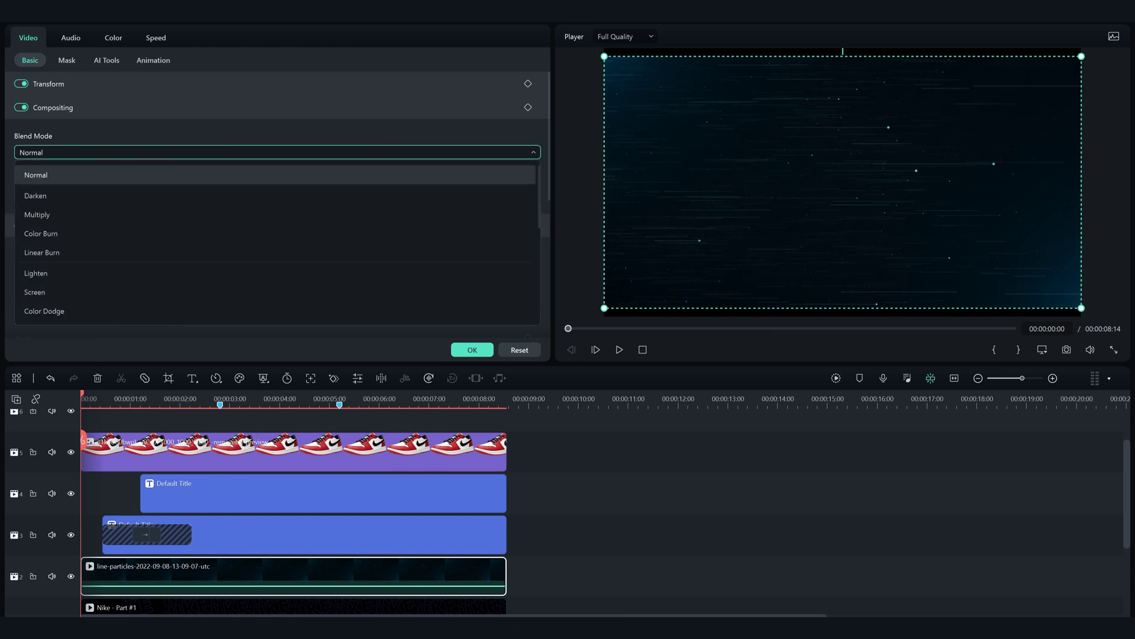
{"action": "left_click", "coordinate": [272, 292]}
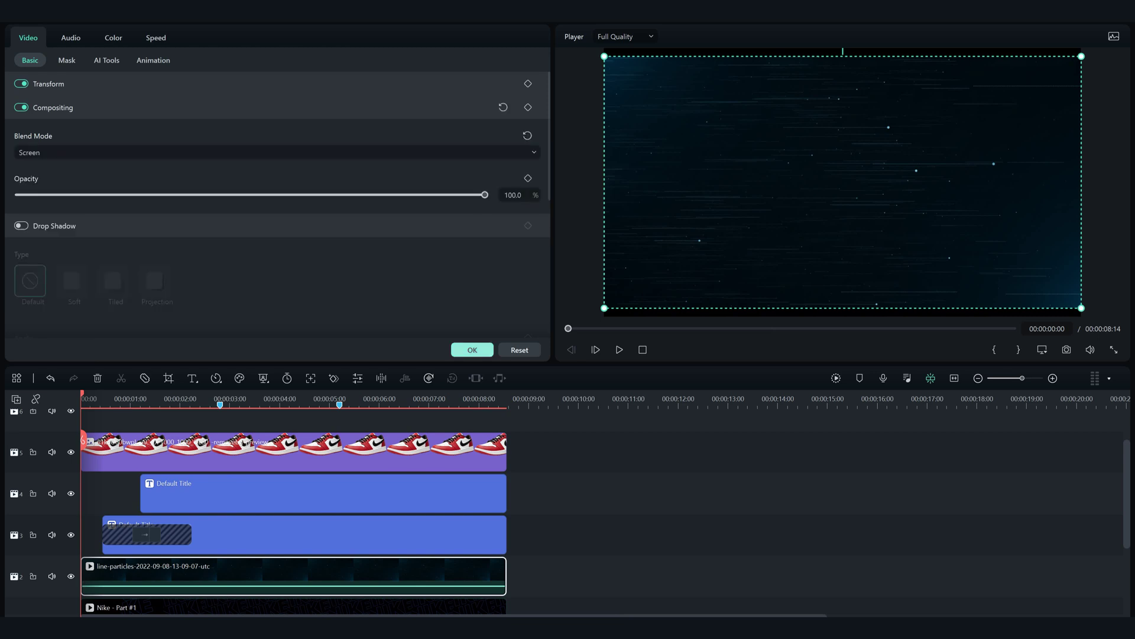
{"action": "left_click", "coordinate": [472, 349]}
Step: Crop the line-particles clip to fit the frame and preview the composition
{"action": "right_click", "coordinate": [453, 570]}
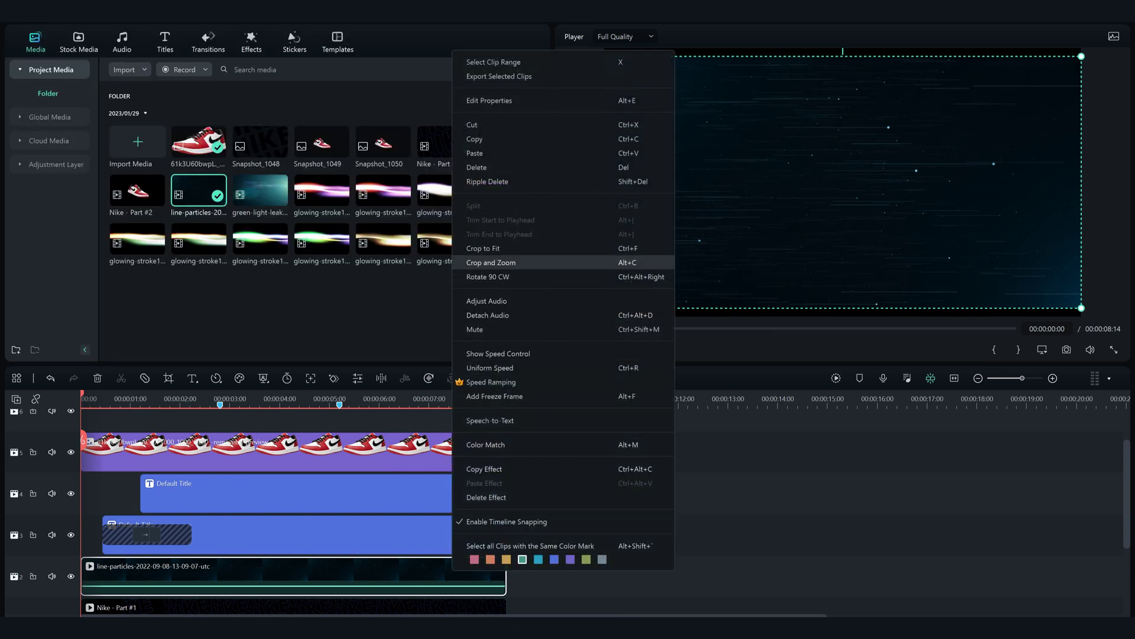
{"action": "left_click", "coordinate": [483, 248]}
{"action": "double_click", "coordinate": [438, 572]}
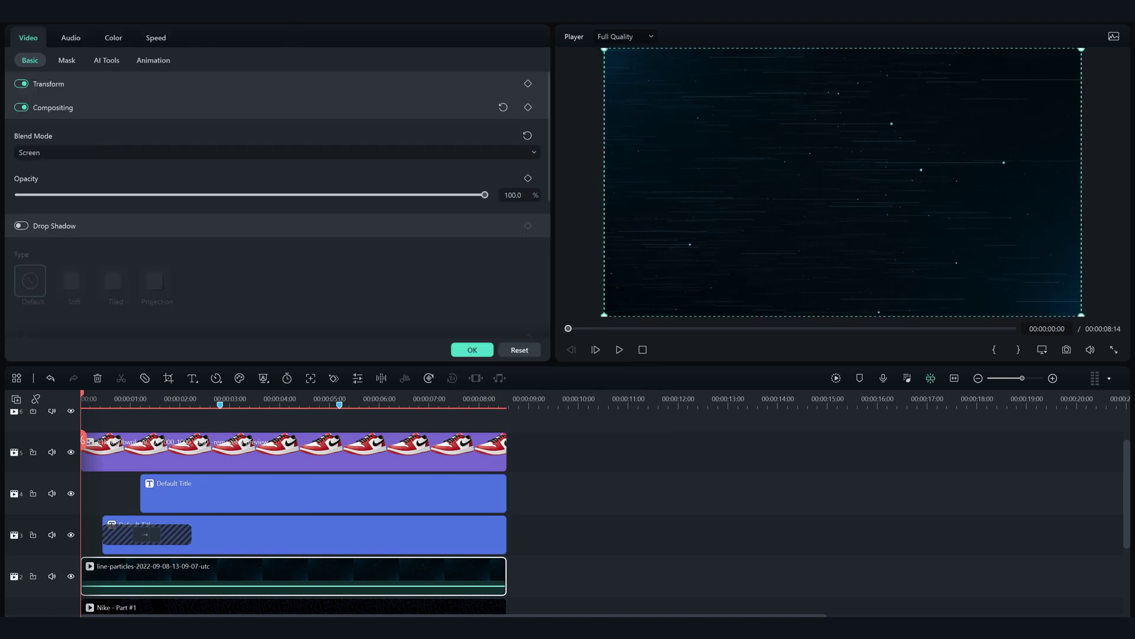
{"action": "left_click", "coordinate": [472, 349]}
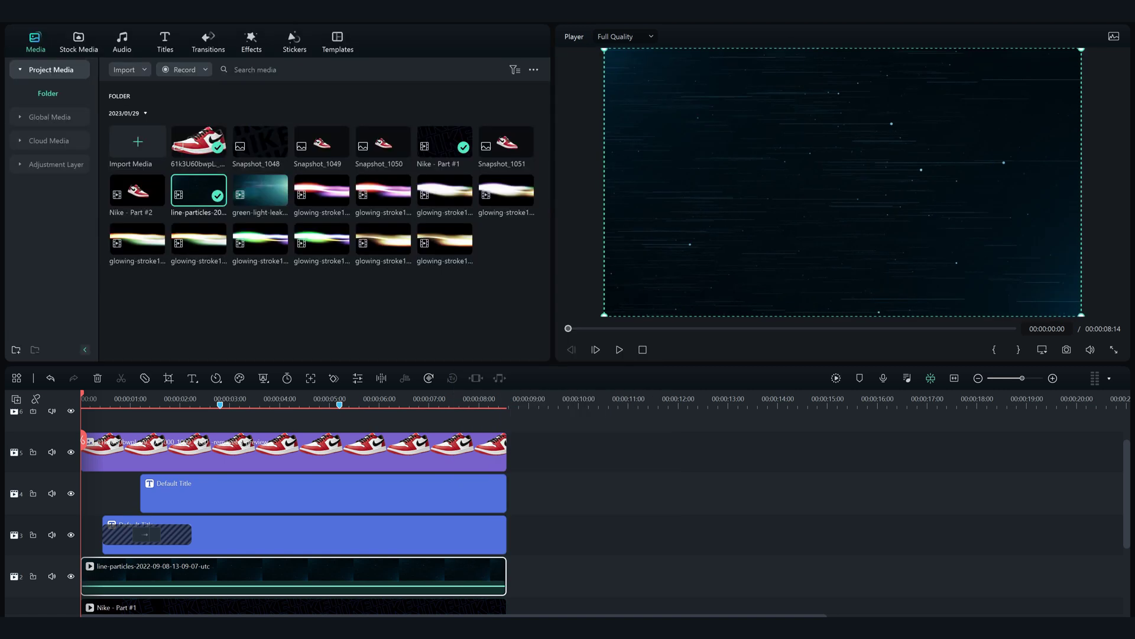
{"action": "key", "text": "space"}
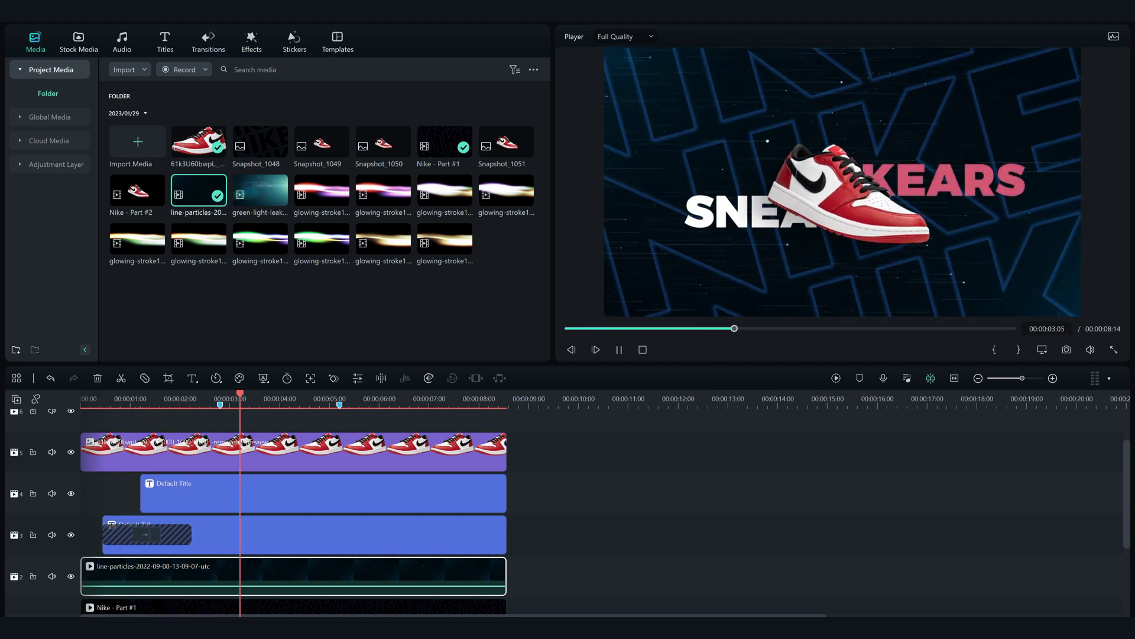
{"action": "key", "text": "space"}
Step: Move the shoe and title clips up one track and place a green-purple glowing-stroke clip on track 3 at about 2.2 seconds
{"action": "left_click_drag", "start_coordinate": [553, 436], "coordinate": [444, 494]}
{"action": "mouse_move", "coordinate": [342, 244]}
{"action": "left_mouse_down"}
{"action": "mouse_move", "coordinate": [331, 355]}
{"action": "mouse_move", "coordinate": [191, 534]}
{"action": "mouse_move", "coordinate": [331, 534]}
{"action": "mouse_move", "coordinate": [308, 535]}
{"action": "left_mouse_up"}
{"action": "left_click_drag", "start_coordinate": [292, 440], "coordinate": [205, 440]}
Step: Set the glowing-stroke clip to Screen blend mode with 27% opacity, and save the project
{"action": "double_click", "coordinate": [248, 535]}
{"action": "left_click", "coordinate": [236, 152]}
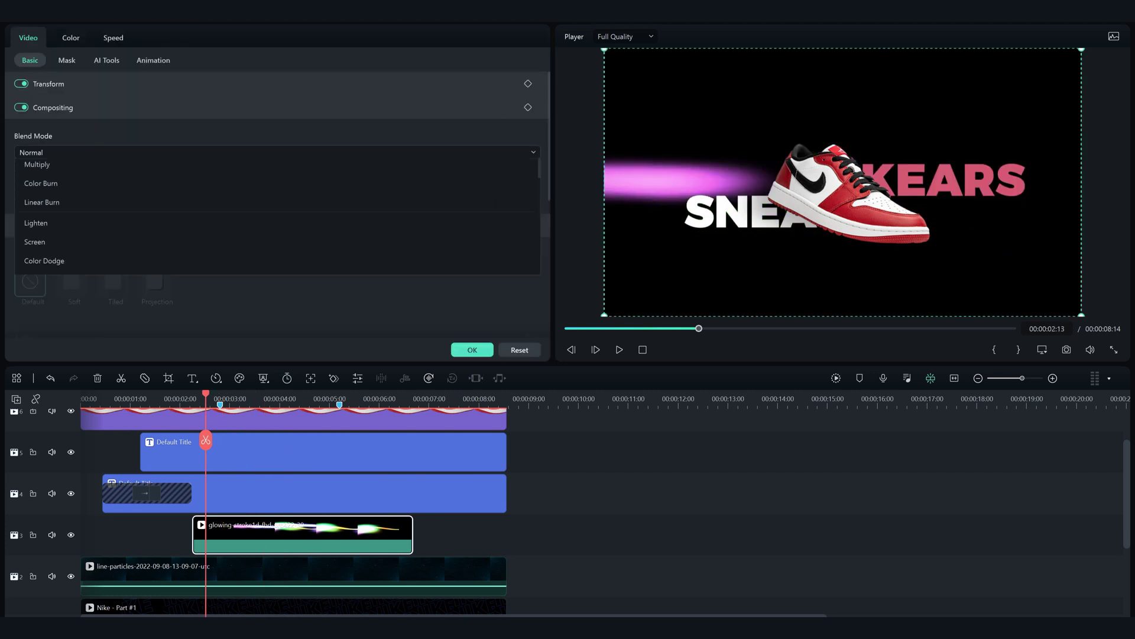
{"action": "left_click", "coordinate": [34, 291]}
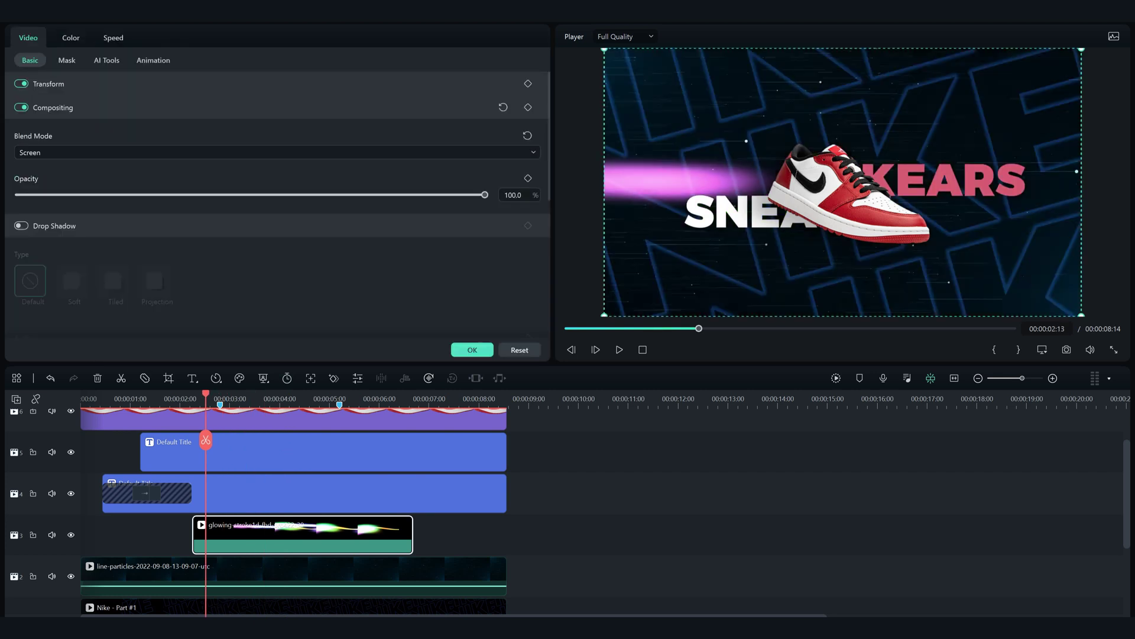
{"action": "type", "text": "27"}
{"action": "key", "text": "Return"}
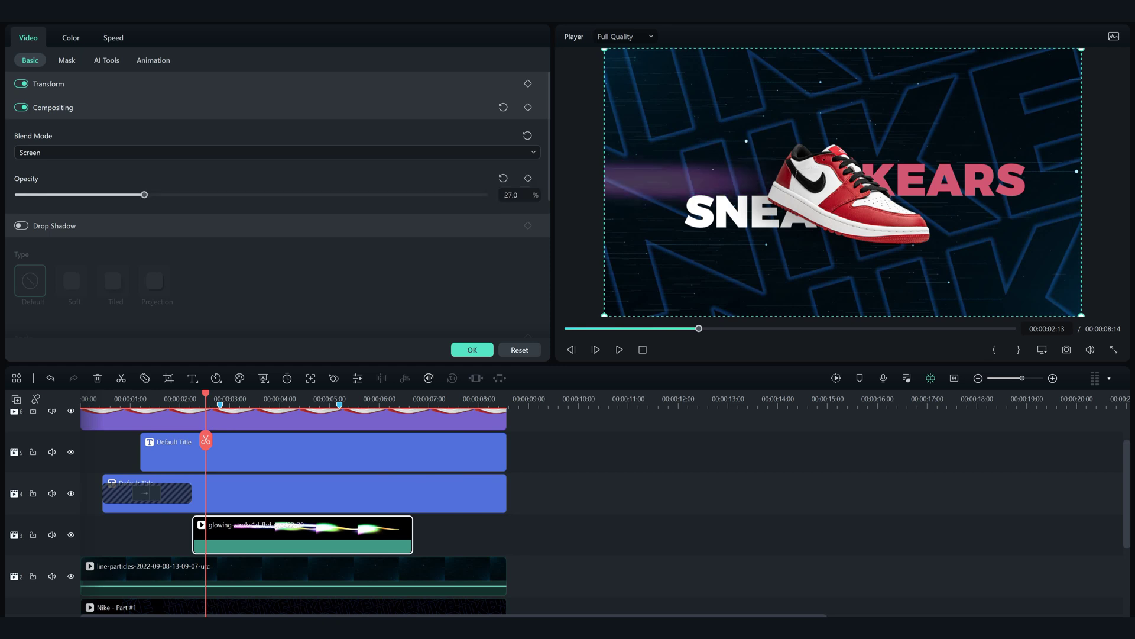
{"action": "key", "text": "ctrl+s"}
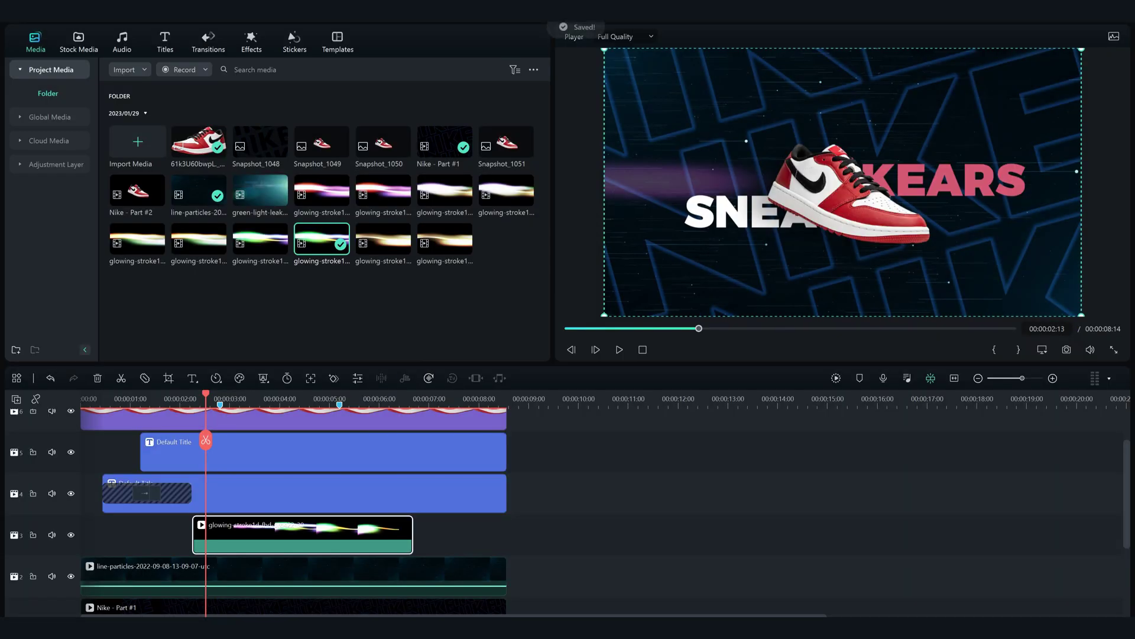
{"action": "key", "text": "Home"}
{"action": "key", "text": "space"}
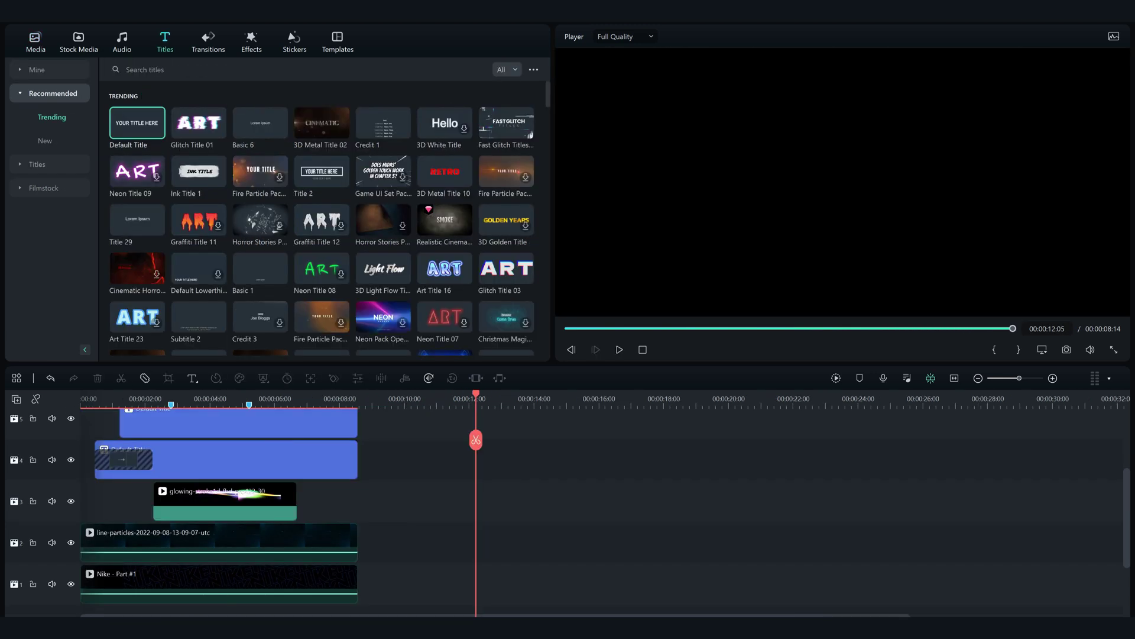
Step: Add a Default Title on track 4 at about 11 seconds and open it in the advanced text editor
{"action": "left_click_drag", "start_coordinate": [138, 123], "coordinate": [450, 460]}
{"action": "double_click", "coordinate": [458, 461]}
{"action": "left_click", "coordinate": [524, 349]}
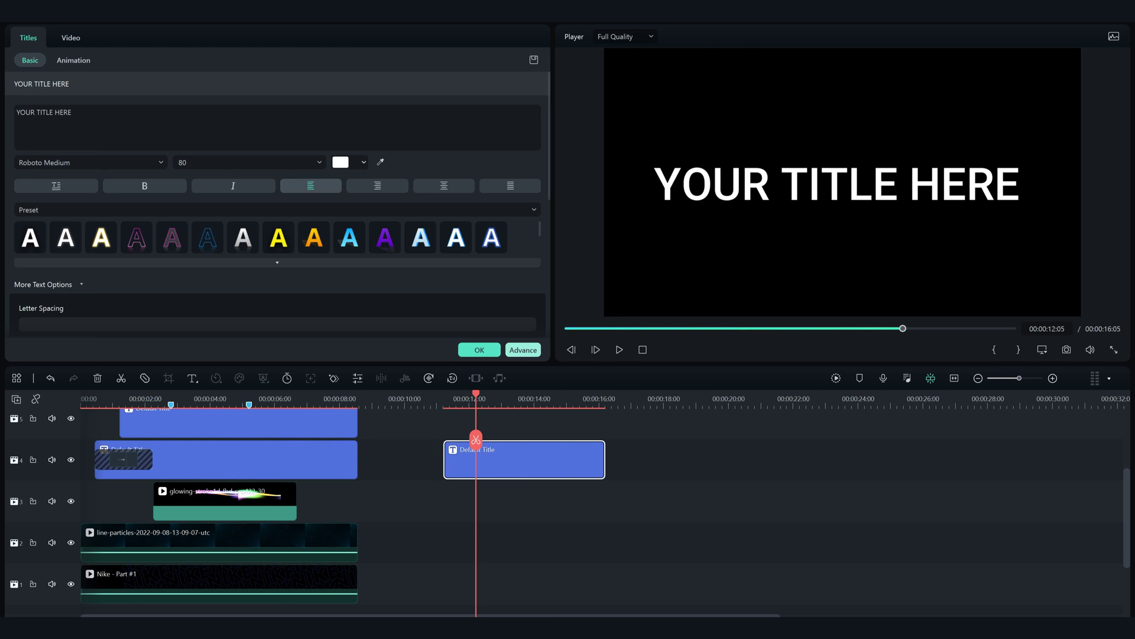
Step: Add a circle shape over the title and set the title text's font to Montserrat Black
{"action": "left_click", "coordinate": [245, 120]}
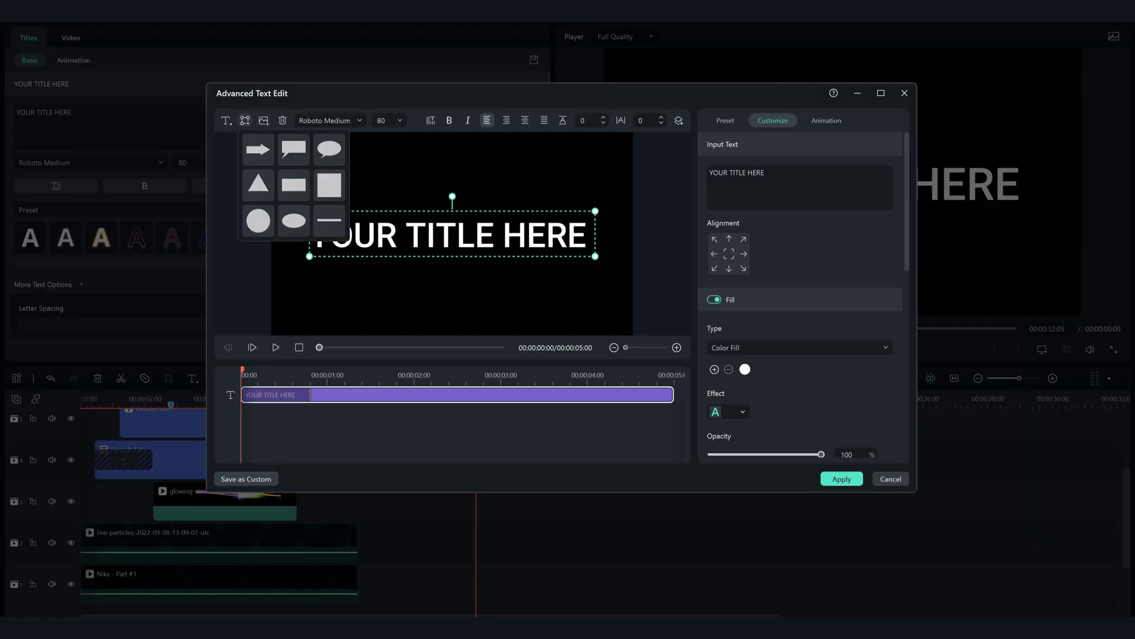
{"action": "left_click", "coordinate": [258, 221]}
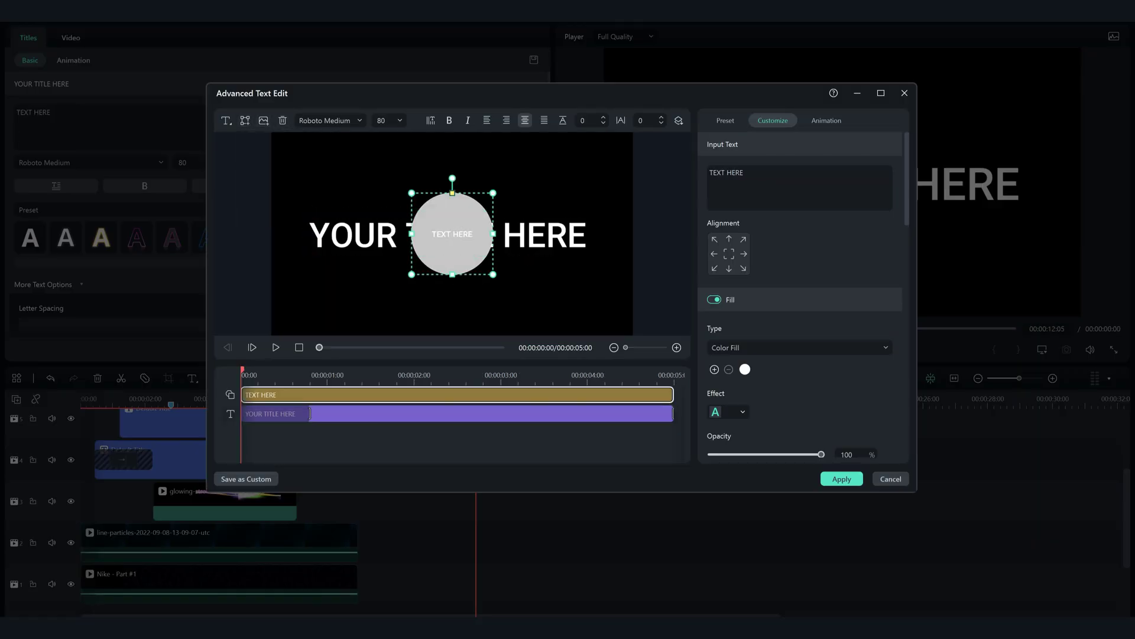
{"action": "left_click", "coordinate": [310, 413]}
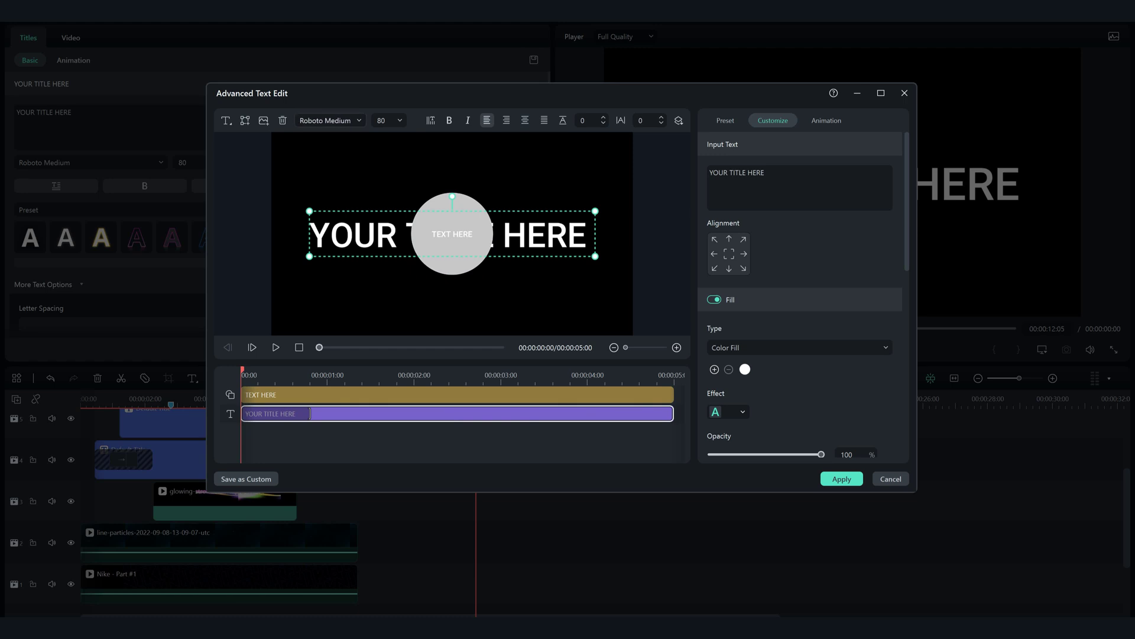
{"action": "left_click", "coordinate": [330, 120]}
{"action": "type", "text": "mont"}
{"action": "left_click", "coordinate": [343, 163]}
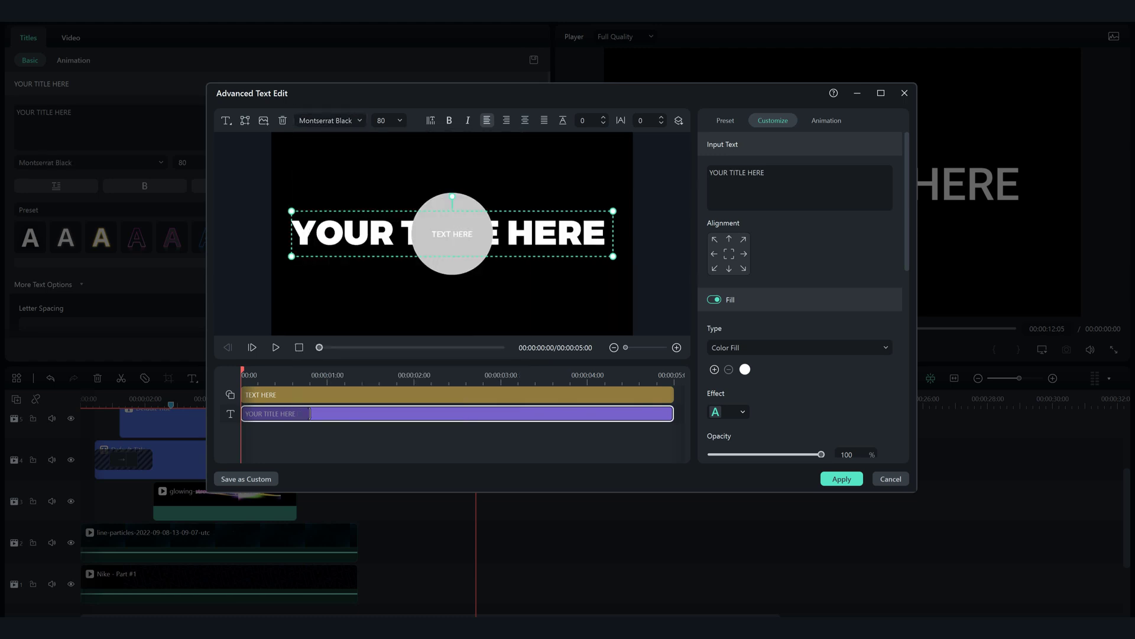
Step: Set the circle's text to 89 in Montserrat Black at size 150
{"action": "left_click", "coordinate": [310, 395]}
{"action": "left_click", "coordinate": [329, 120]}
{"action": "type", "text": "mont"}
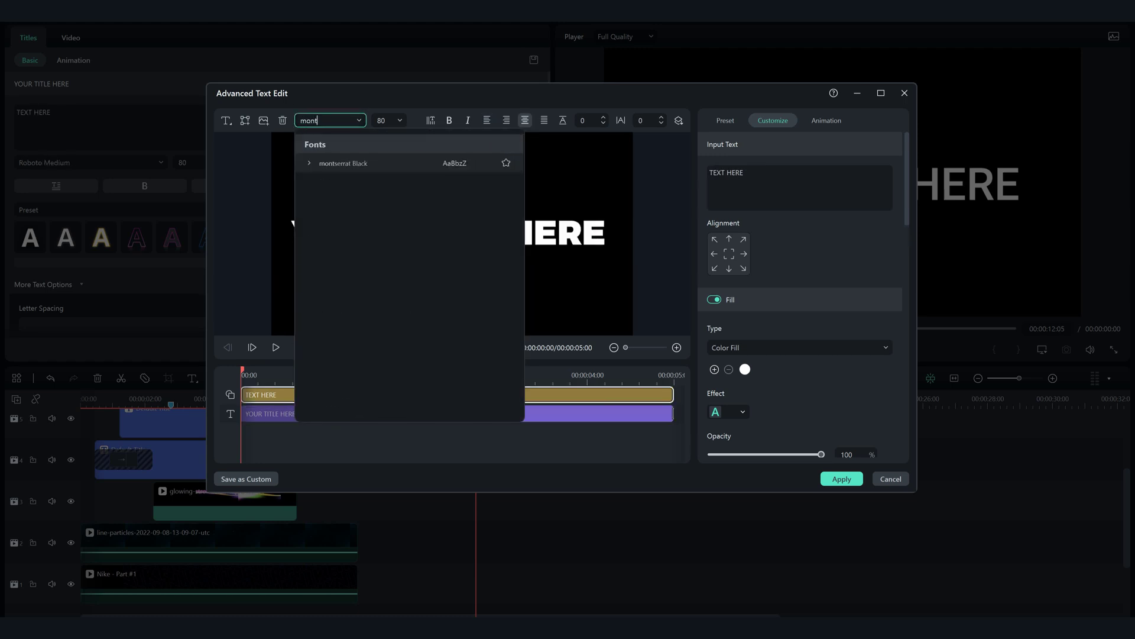
{"action": "key", "text": "Return"}
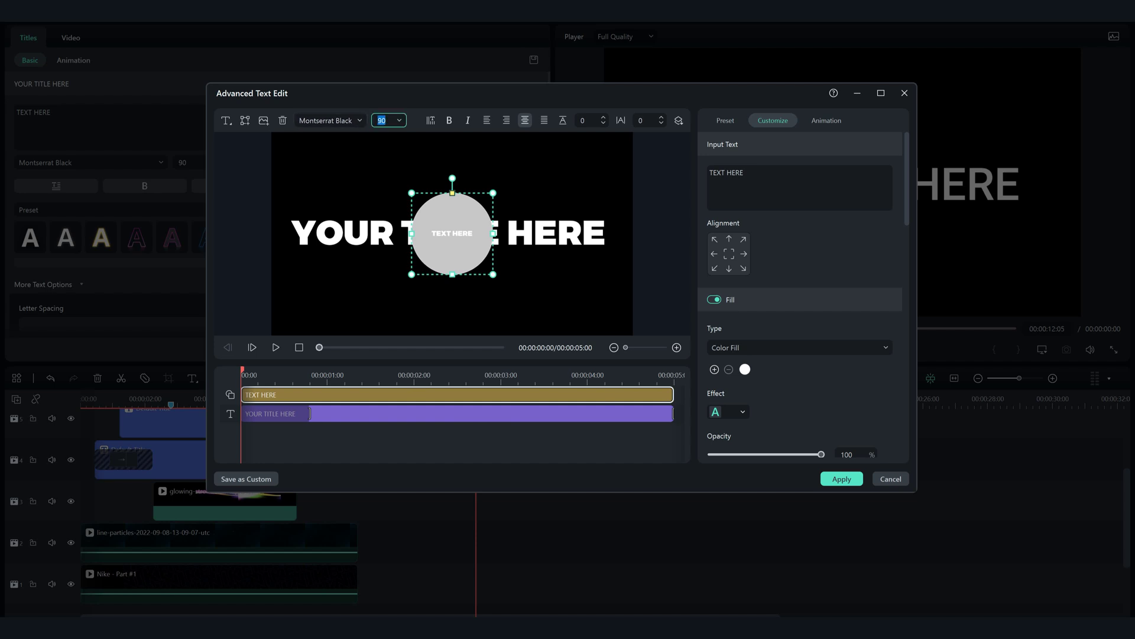
{"action": "left_click", "coordinate": [310, 413]}
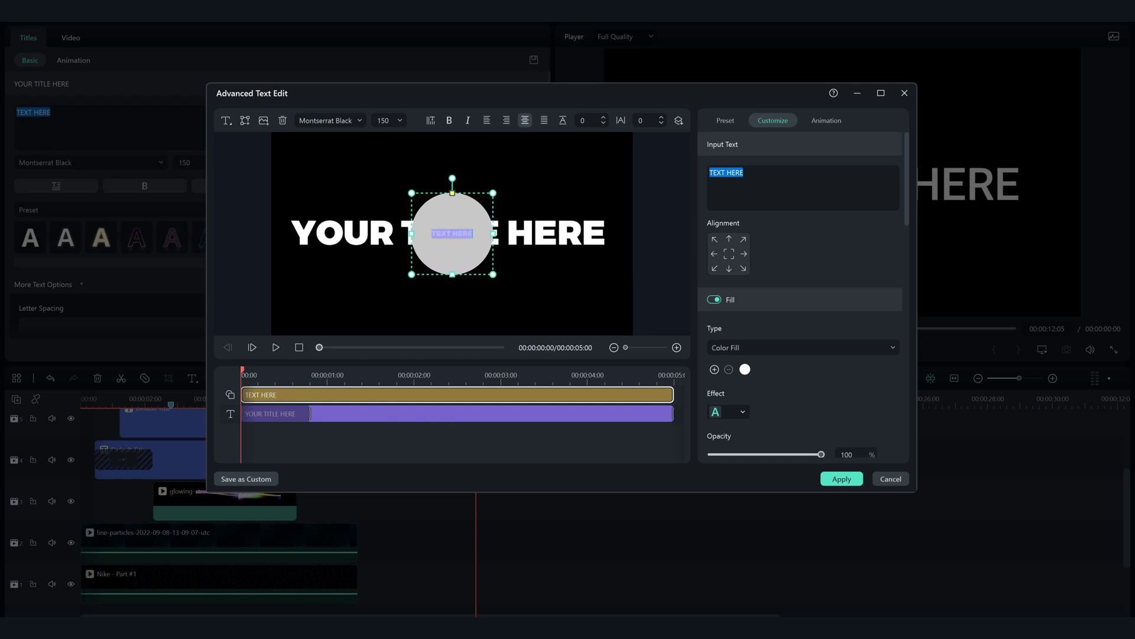
{"action": "type", "text": "89"}
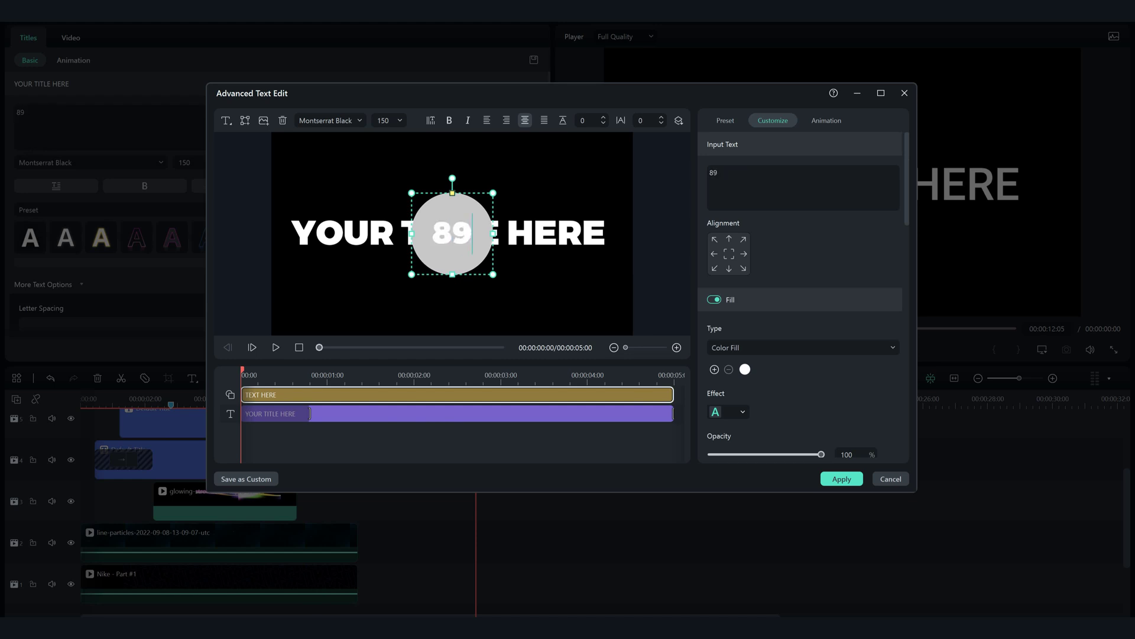
Step: Shrink the 89 circle, tilt it slightly and place it near the frame's upper-left corner
{"action": "left_click_drag", "start_coordinate": [494, 193], "coordinate": [377, 245]}
{"action": "left_click_drag", "start_coordinate": [382, 280], "coordinate": [339, 156]}
{"action": "left_click", "coordinate": [310, 413]}
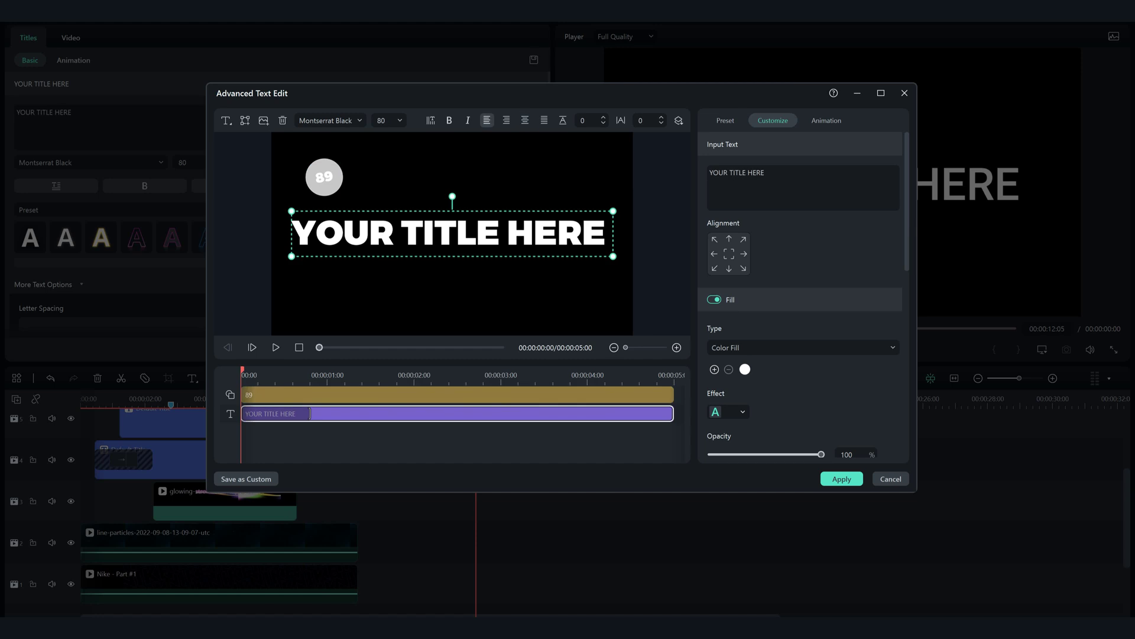
{"action": "left_click", "coordinate": [458, 395], "text": "ctrl"}
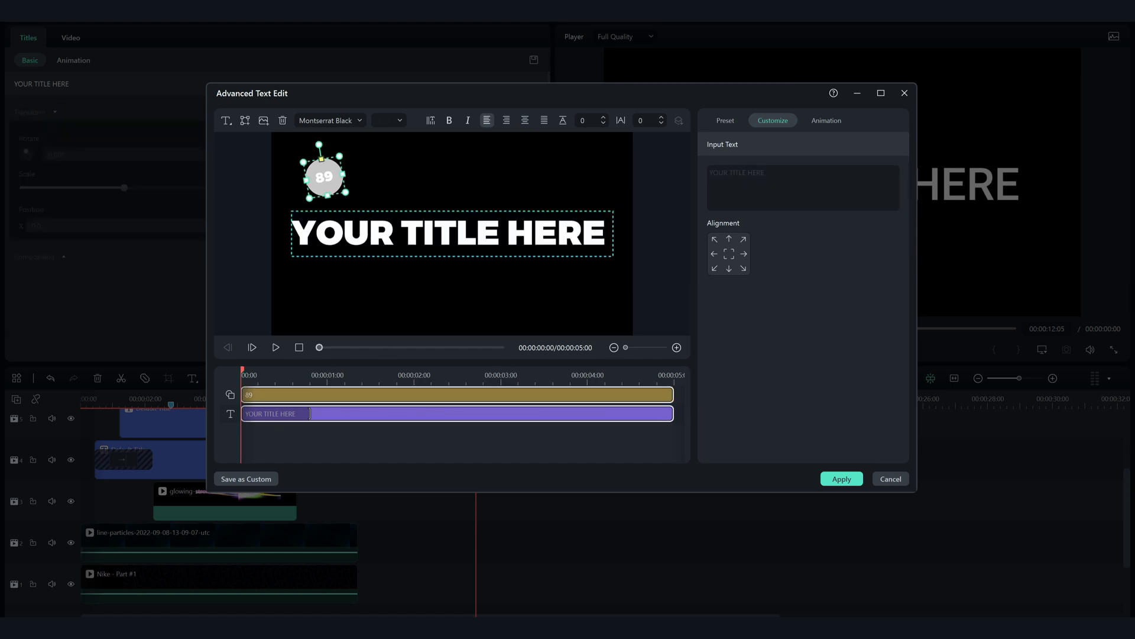
Step: Replace the title text with $, shrink it to size 34 and place it at the circle's right edge beside the 89
{"action": "left_click", "coordinate": [309, 413]}
{"action": "key", "text": "ctrl+a"}
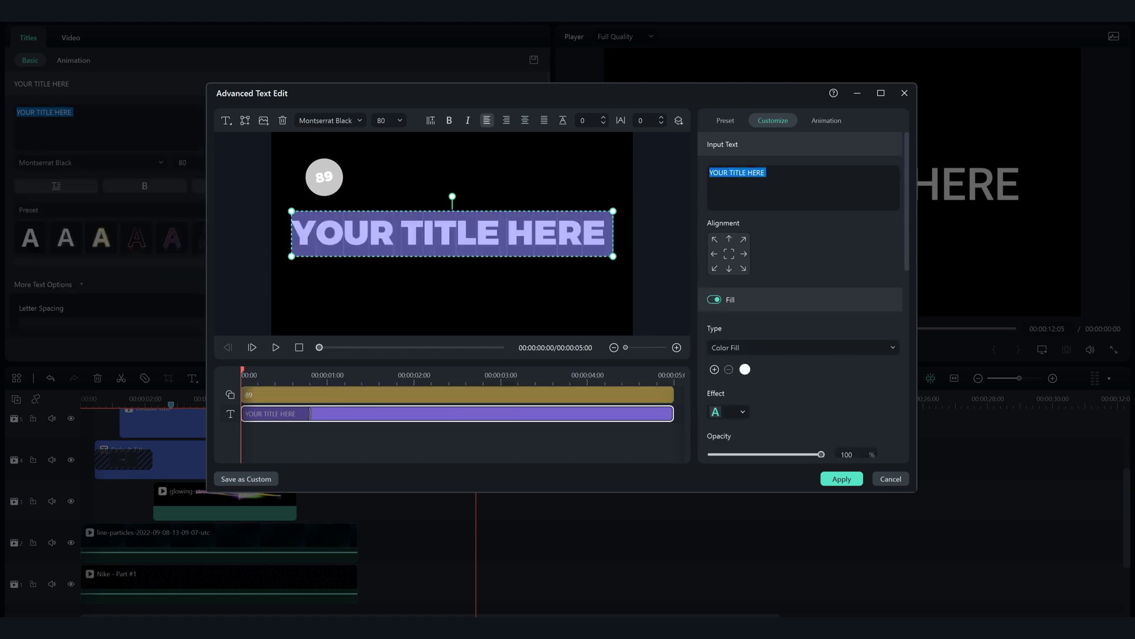
{"action": "type", "text": "$"}
{"action": "left_click_drag", "start_coordinate": [463, 211], "coordinate": [339, 174]}
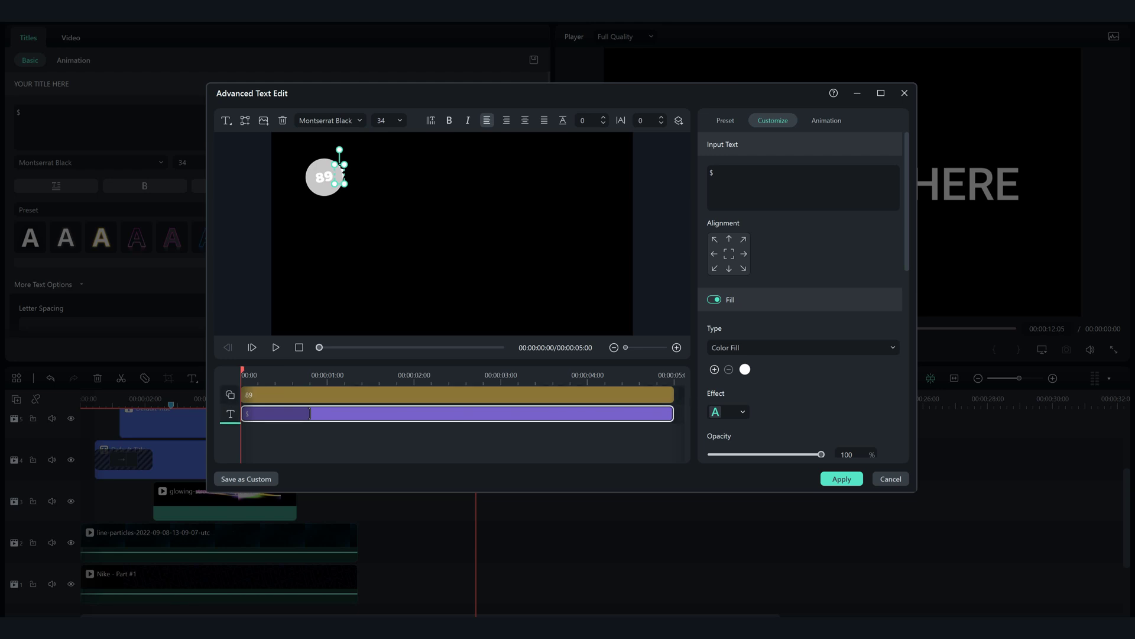
Step: Move the $ text layer above the circle layer and remove its text animation
{"action": "left_click_drag", "start_coordinate": [310, 413], "coordinate": [309, 394]}
{"action": "left_click", "coordinate": [826, 120]}
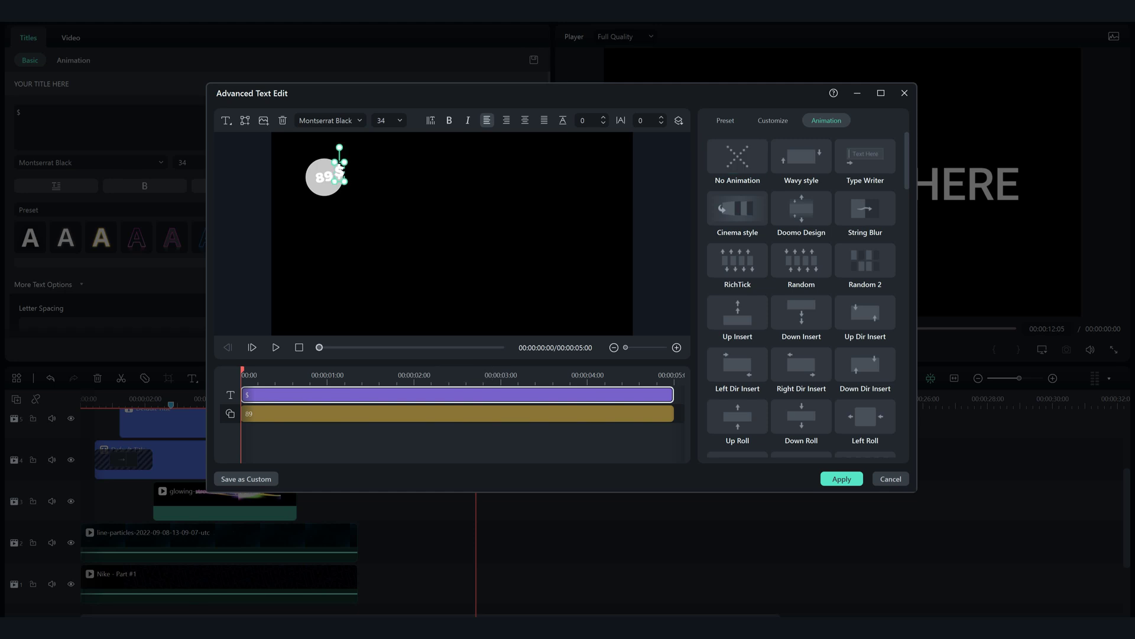
Step: Shrink the $ sign to size 18 and position it as a superscript beside the 89 inside the circle
{"action": "double_click", "coordinate": [323, 177]}
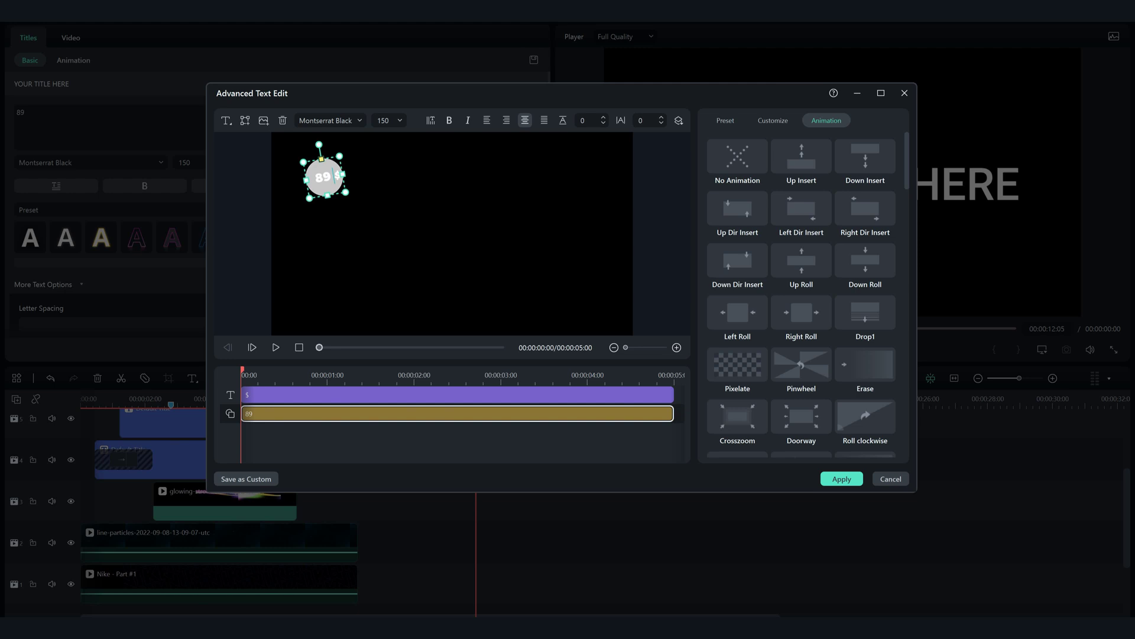
{"action": "left_click", "coordinate": [338, 175]}
{"action": "left_click_drag", "start_coordinate": [337, 176], "coordinate": [330, 175]}
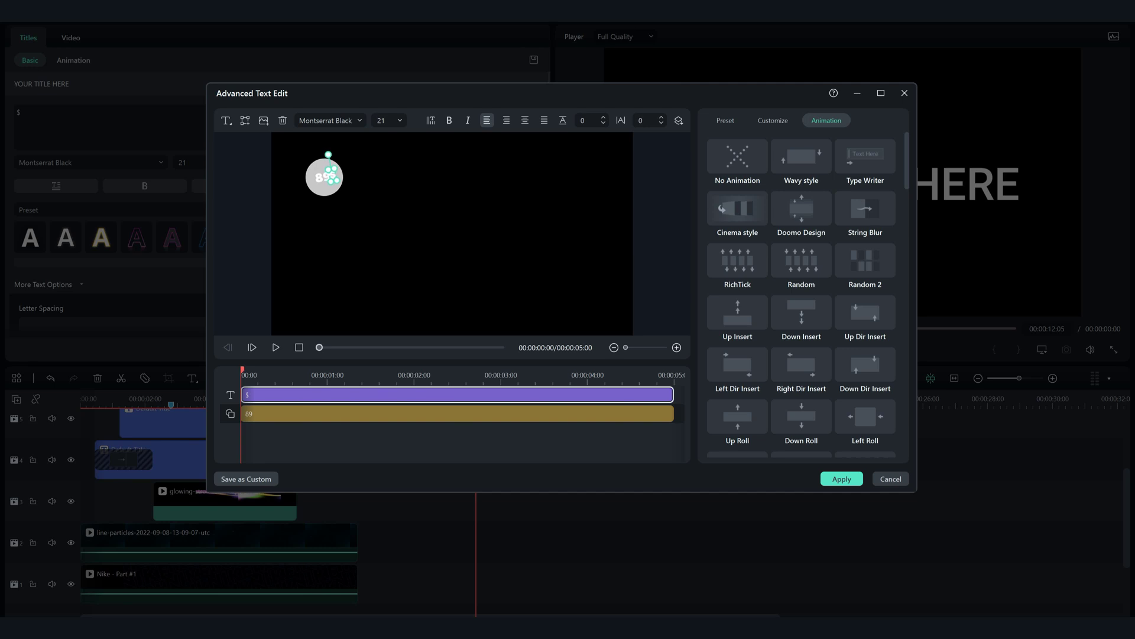
{"action": "left_click", "coordinate": [458, 413]}
{"action": "left_click", "coordinate": [458, 394]}
Step: Set the fill color of both the 89 and the $ to near-black and apply the advanced title edits
{"action": "left_click", "coordinate": [458, 413]}
{"action": "left_click", "coordinate": [773, 121]}
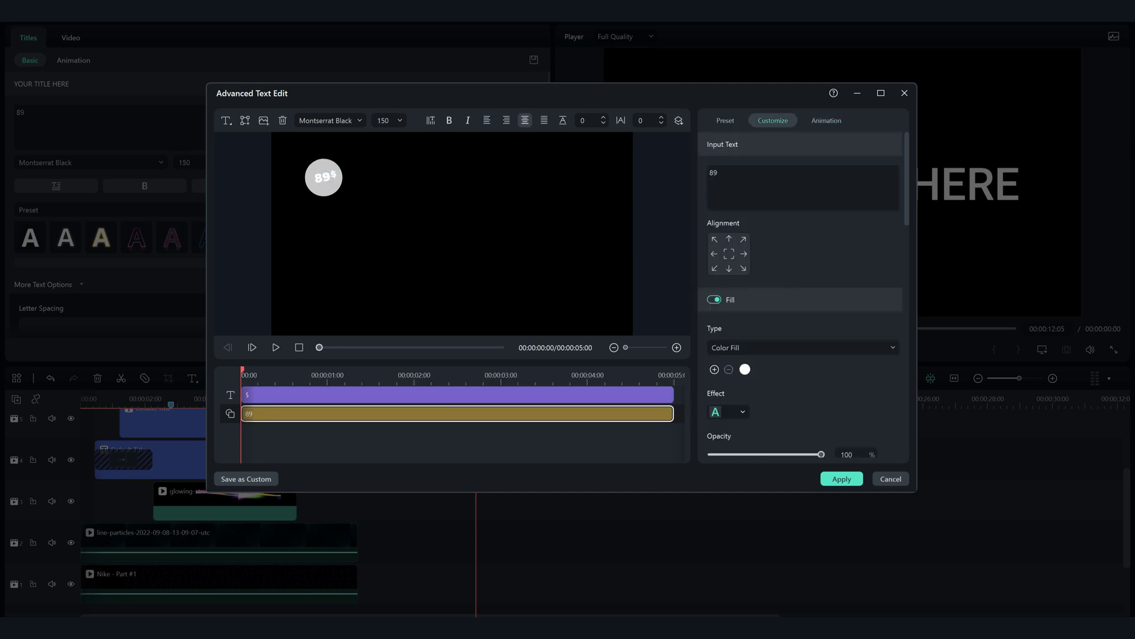
{"action": "left_click", "coordinate": [745, 369]}
{"action": "left_click", "coordinate": [759, 444]}
{"action": "left_click", "coordinate": [458, 395]}
{"action": "left_click", "coordinate": [745, 369]}
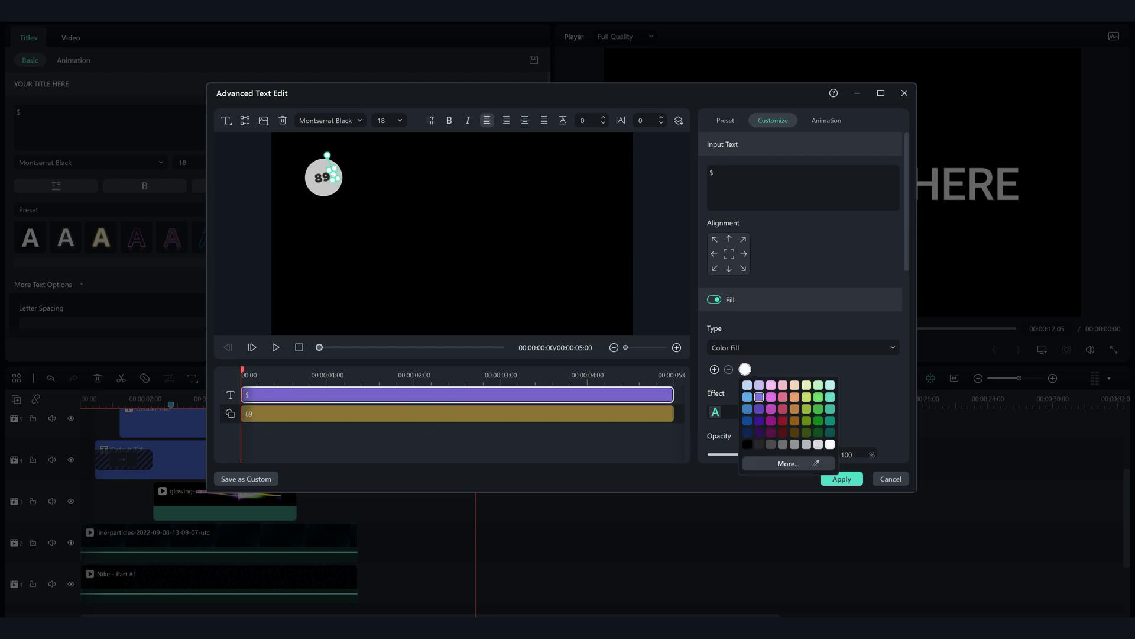
{"action": "left_click", "coordinate": [759, 444]}
{"action": "left_click", "coordinate": [841, 479]}
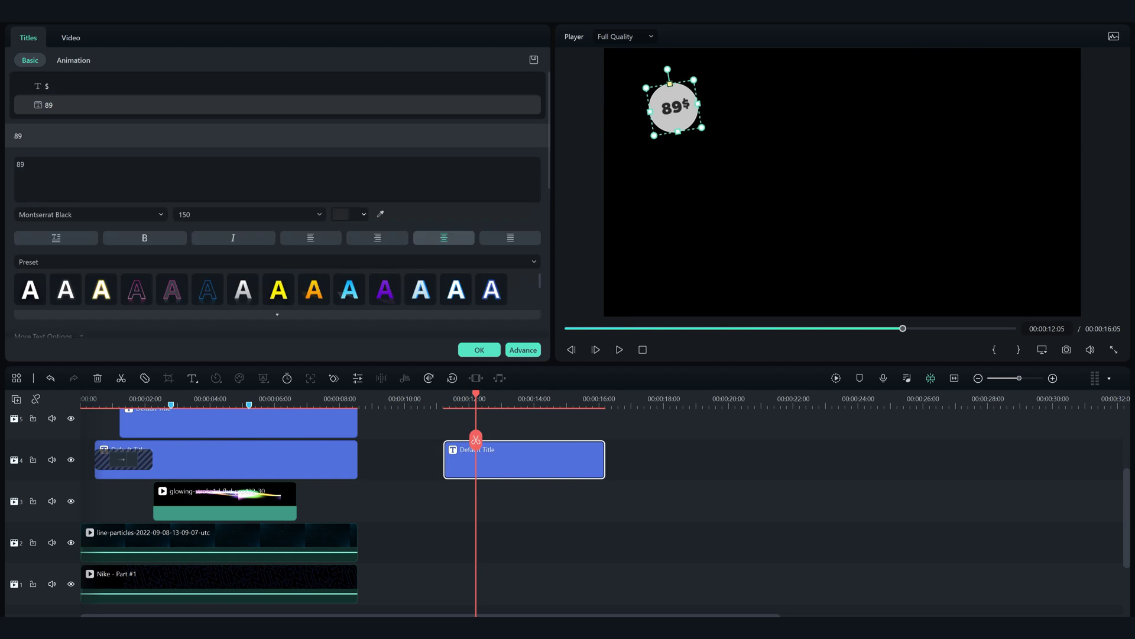
Step: Move the price-badge title to track 7, ending with the other clips, and nudge the badge slightly left in the frame
{"action": "left_click", "coordinate": [479, 349]}
{"action": "mouse_move", "coordinate": [520, 462]}
{"action": "left_mouse_down"}
{"action": "mouse_move", "coordinate": [248, 421]}
{"action": "mouse_move", "coordinate": [172, 496]}
{"action": "mouse_move", "coordinate": [273, 465]}
{"action": "left_mouse_up"}
{"action": "left_click", "coordinate": [278, 399]}
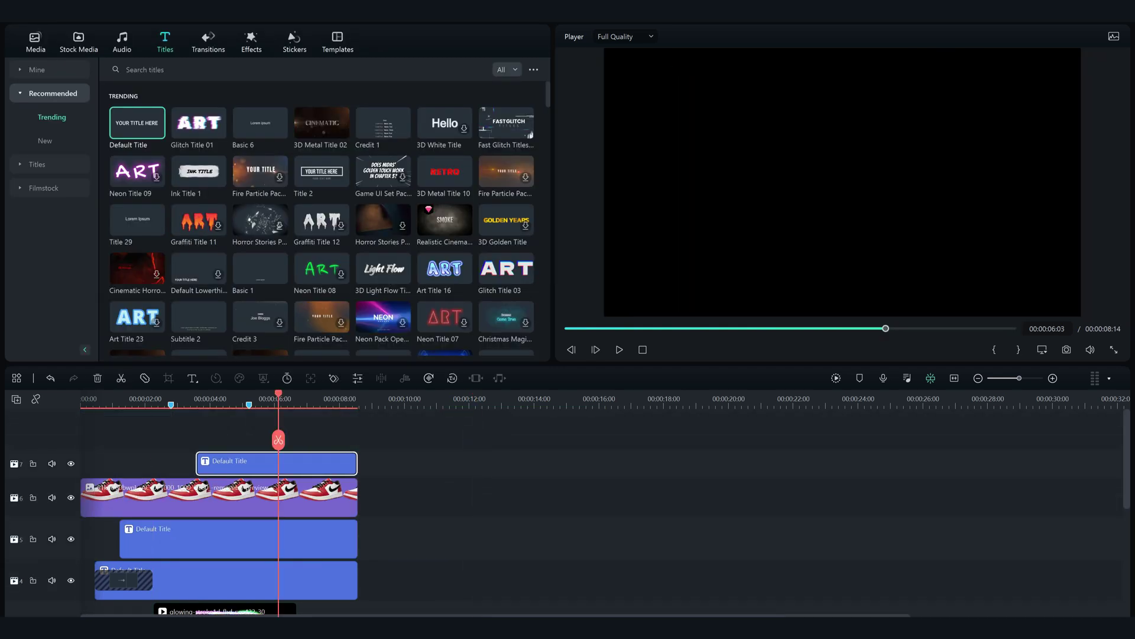
{"action": "mouse_move", "coordinate": [672, 107]}
{"action": "left_mouse_down"}
{"action": "mouse_move", "coordinate": [663, 101]}
{"action": "mouse_move", "coordinate": [675, 102]}
{"action": "left_mouse_up"}
{"action": "left_click", "coordinate": [750, 121]}
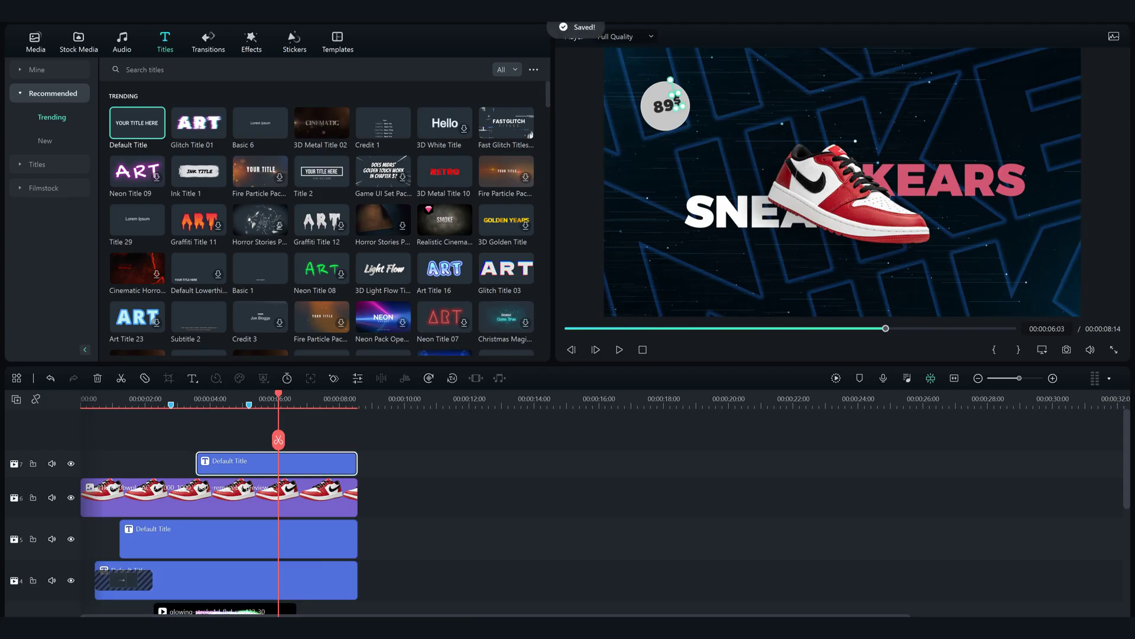
Step: Extend the price-badge title's start to about 1.5 seconds, add a Warp Zoom 6 transition at its start and preview it
{"action": "left_click_drag", "start_coordinate": [197, 463], "coordinate": [130, 463]}
{"action": "left_click", "coordinate": [208, 41]}
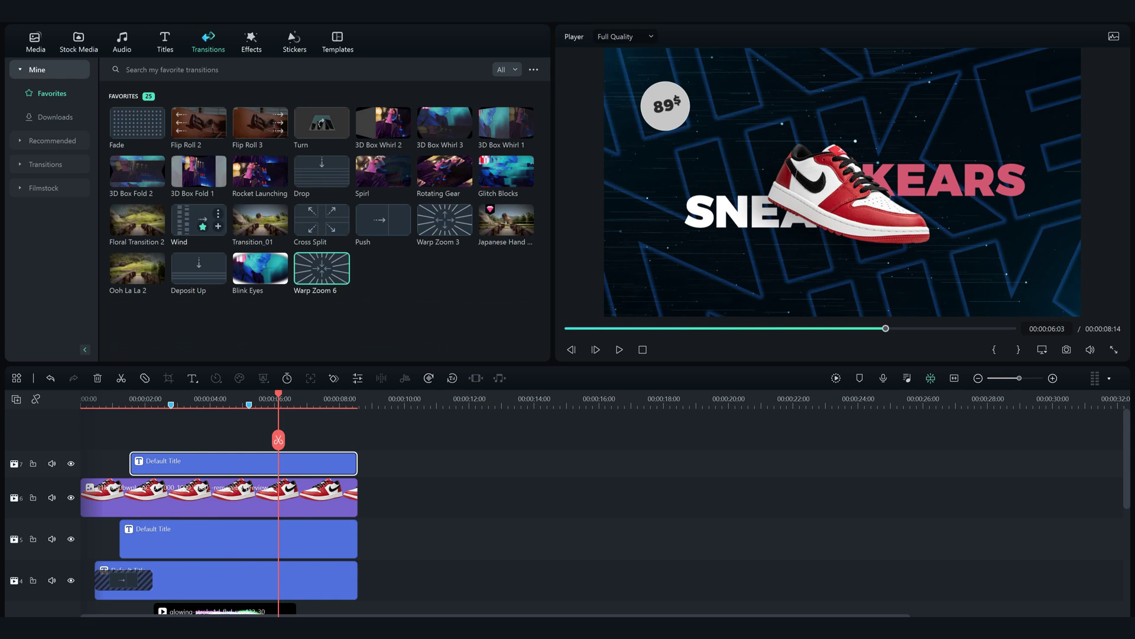
{"action": "left_click", "coordinate": [341, 275]}
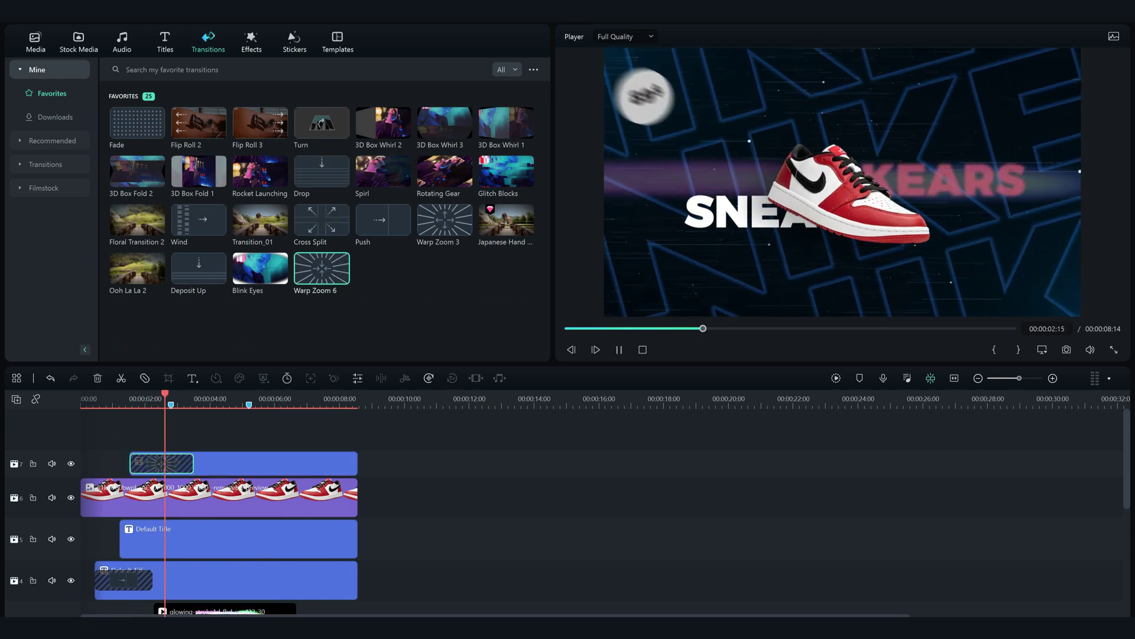
{"action": "key", "text": "space"}
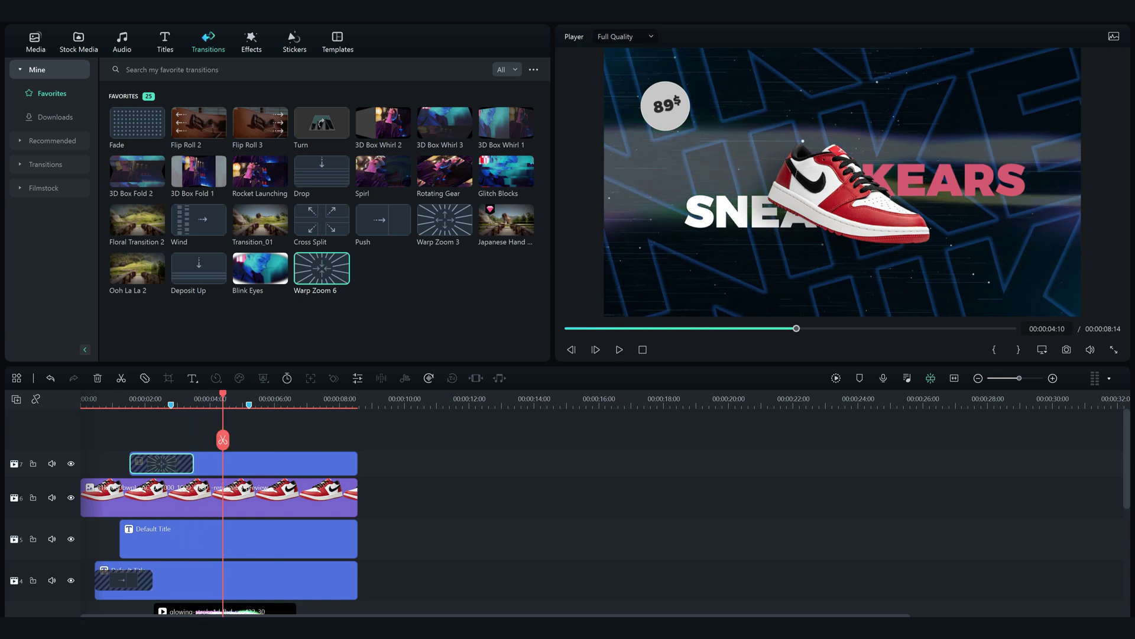